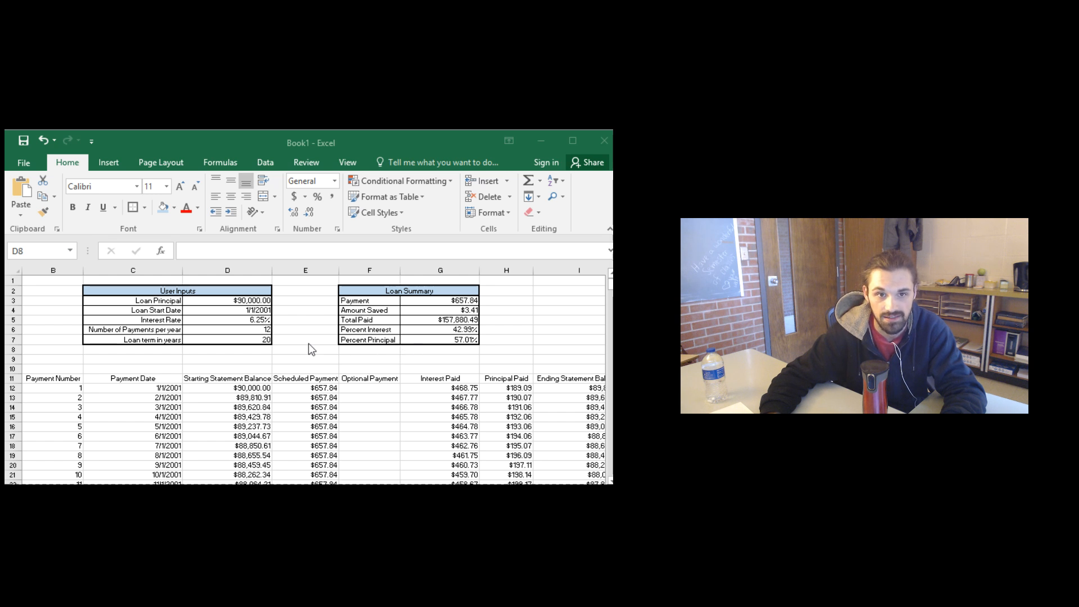
# Step: Set the loan term to 1 year and the loan principal to 10000 in the user inputs table
pyautogui.click(259, 340)
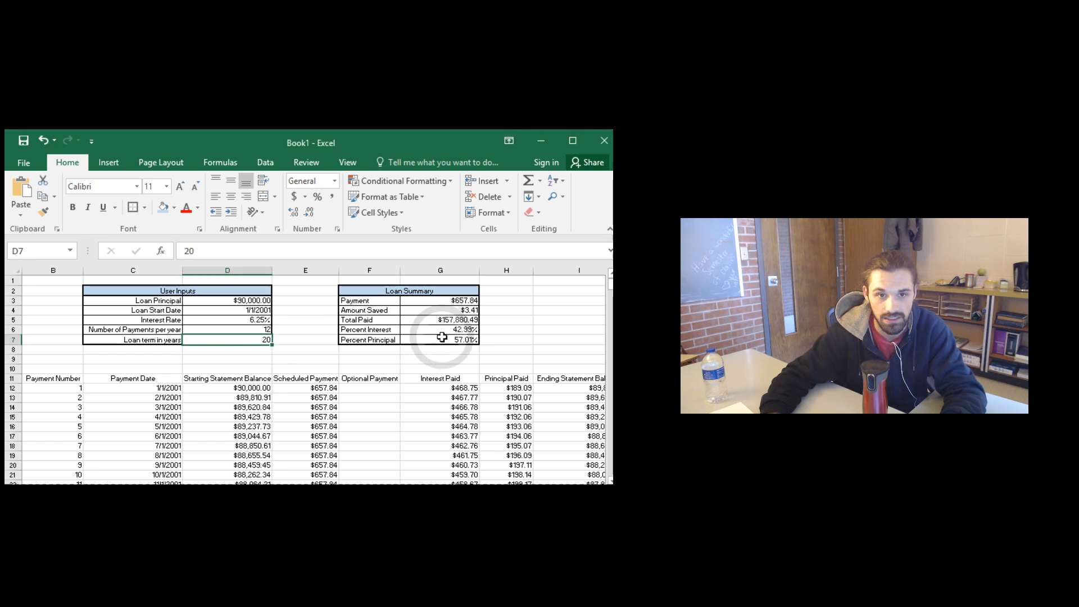
pyautogui.write('1')
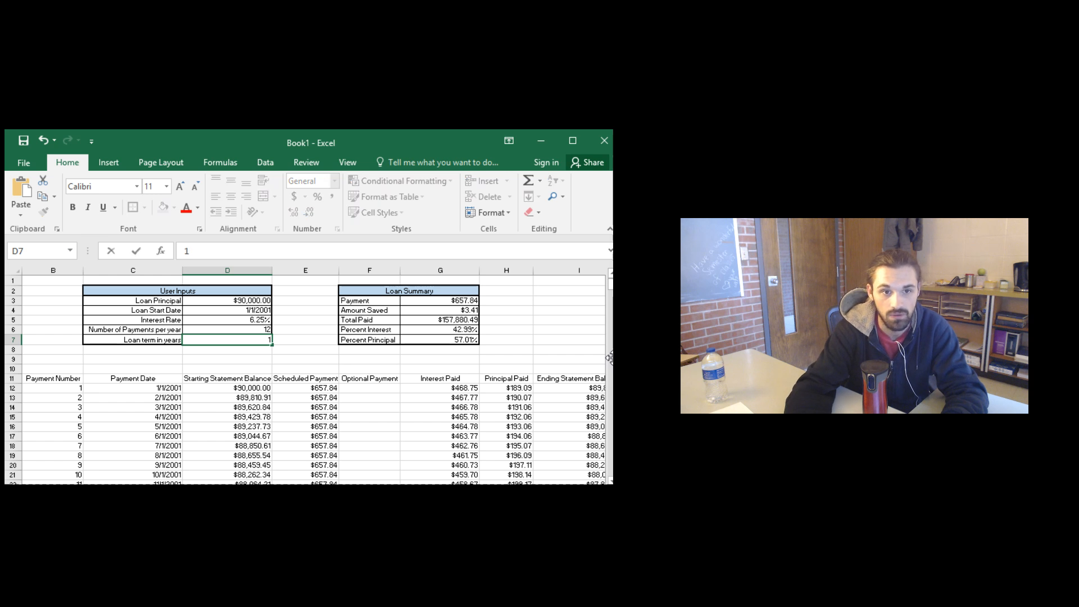
pyautogui.press('Return')
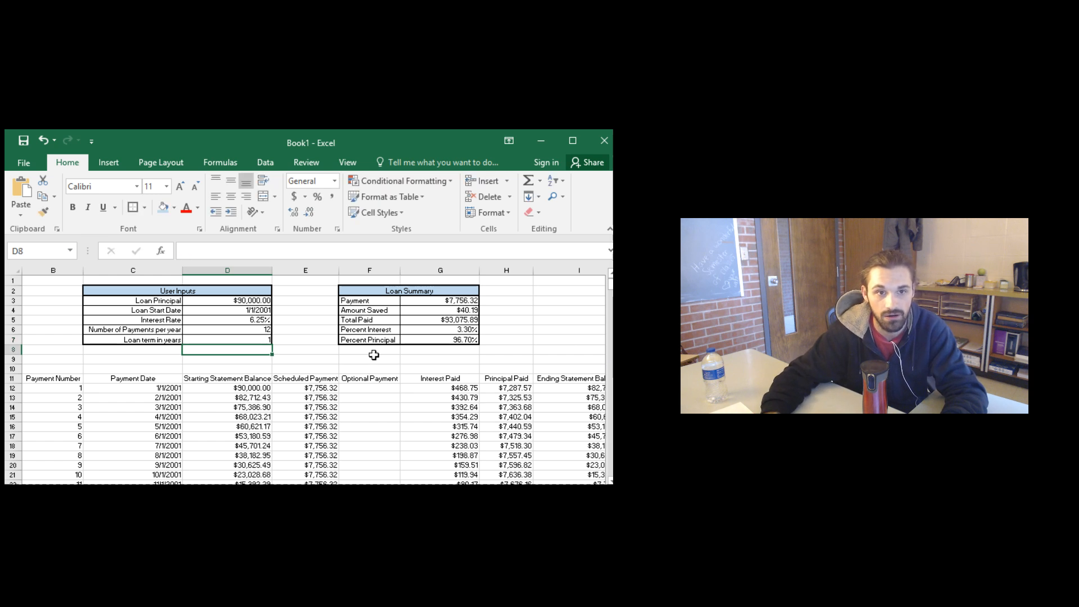
pyautogui.click(262, 300)
pyautogui.write('1')
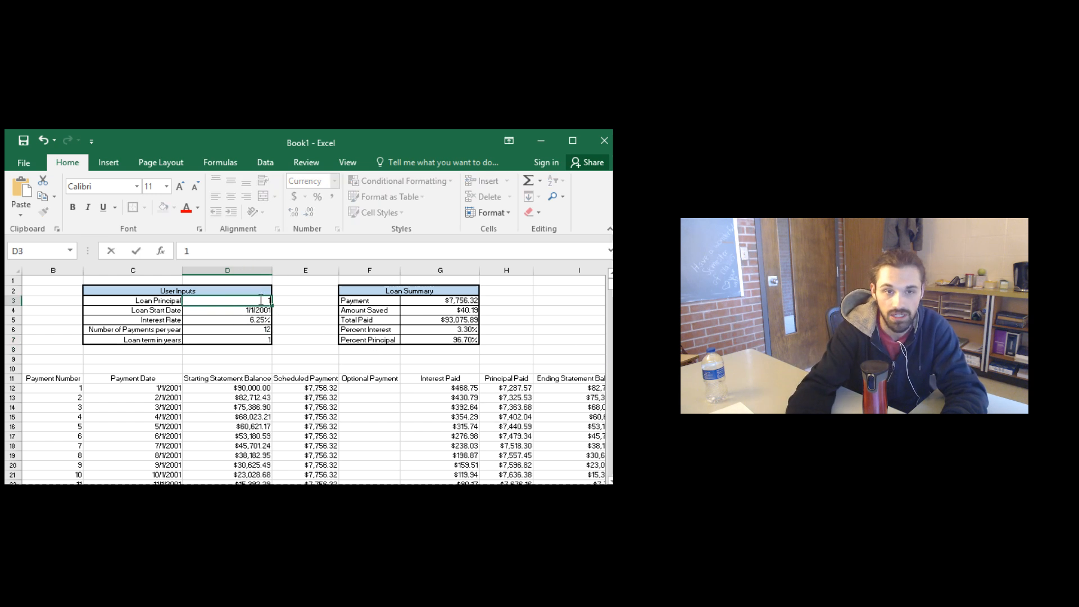
pyautogui.write('0000')
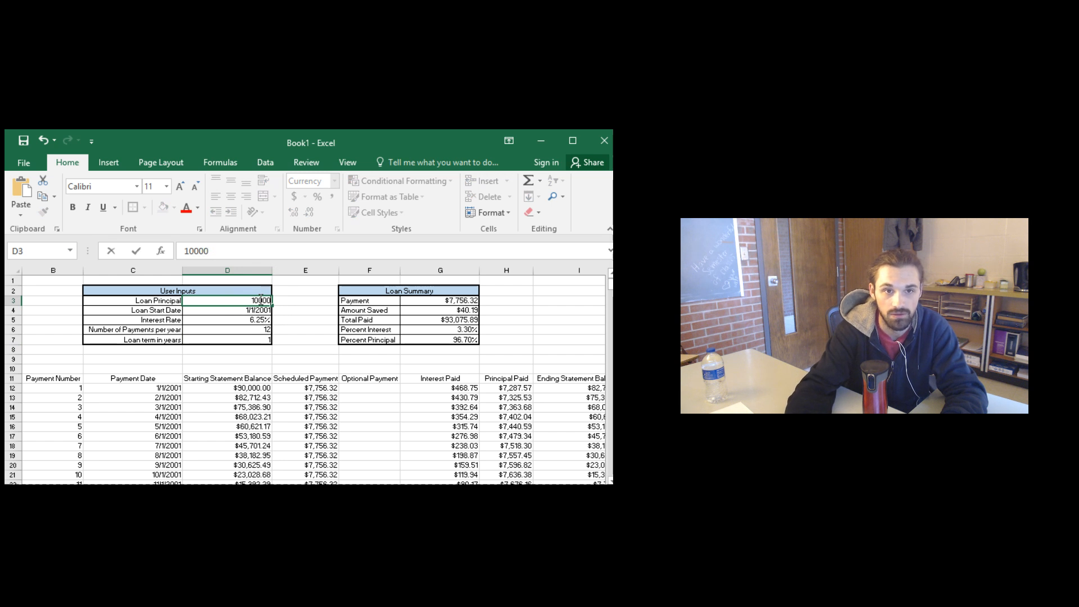
pyautogui.press('Return')
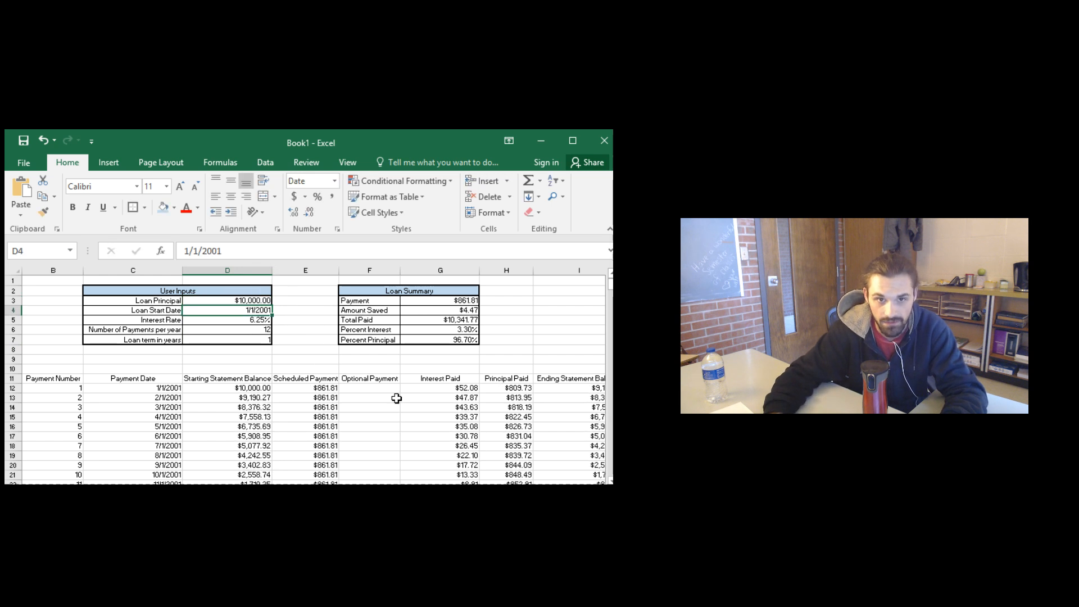
# Step: Set the interest rate in cell D5 of the user inputs table to 5%
pyautogui.click(254, 321)
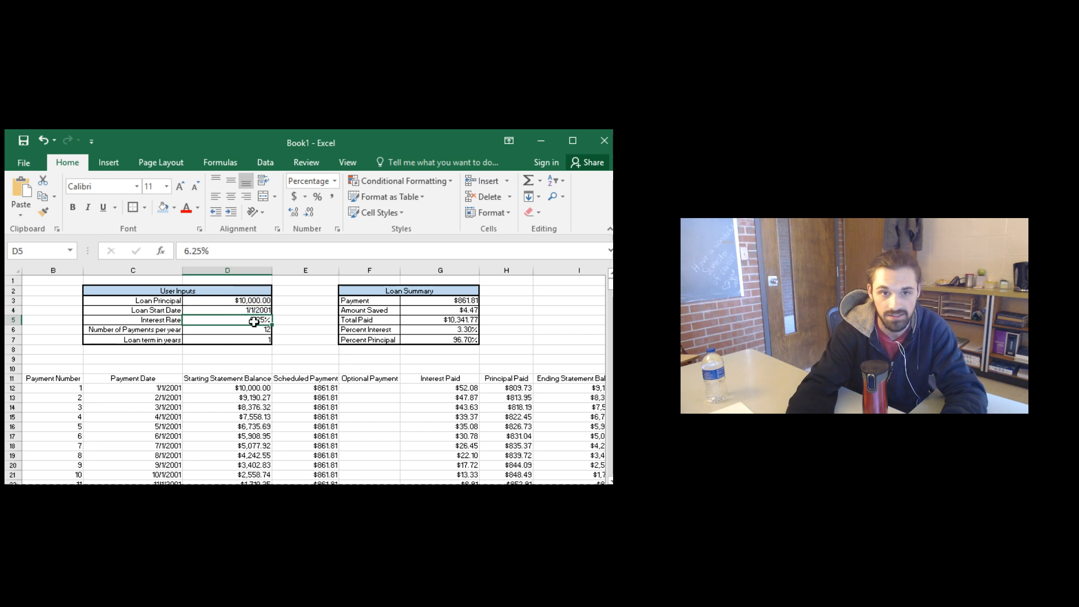
pyautogui.write('5')
pyautogui.press('Return')
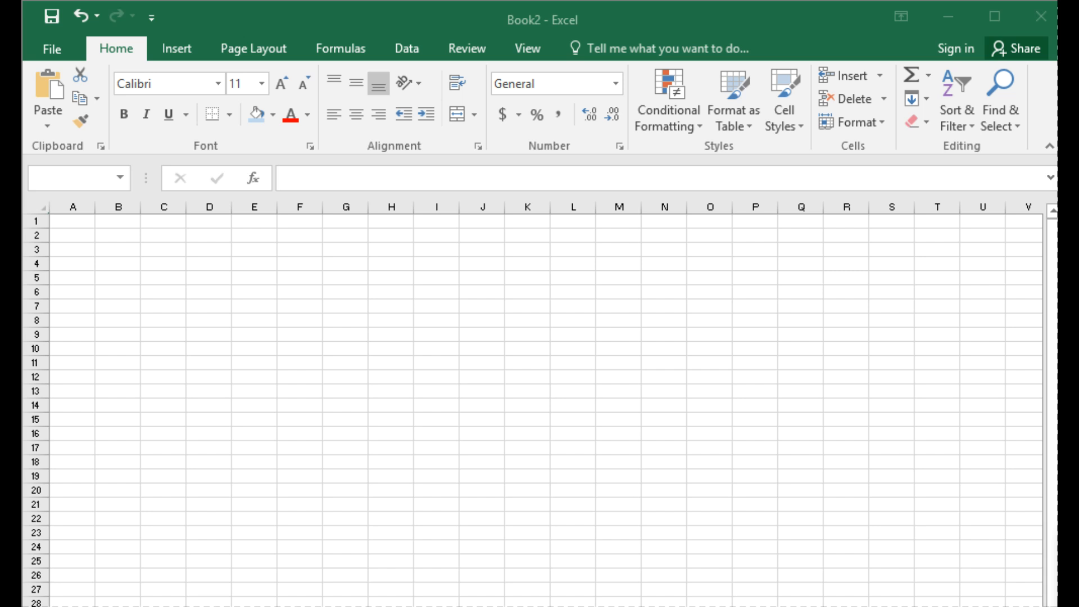
# Step: Enter the label "Loan Principal" in cell C3 of the blank Book2 workbook
pyautogui.click(175, 249)
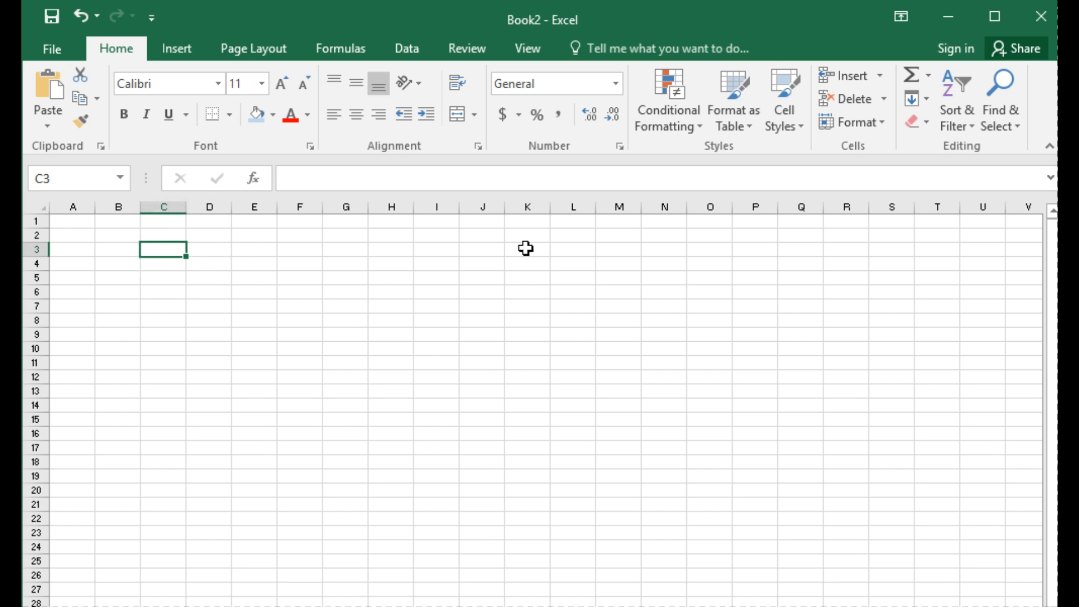
pyautogui.write('Loan')
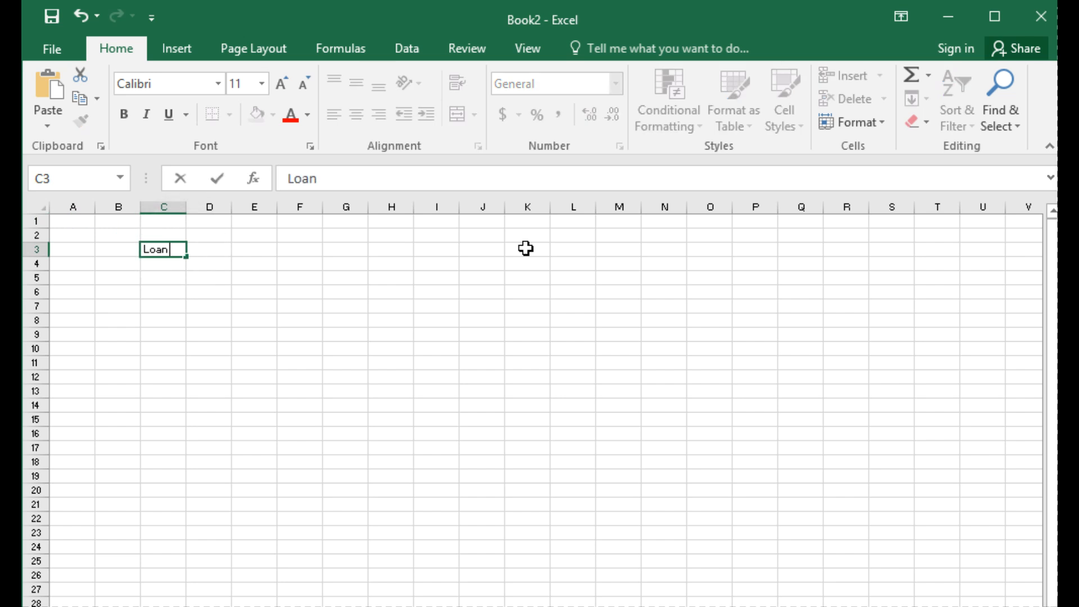
pyautogui.write(' Princip')
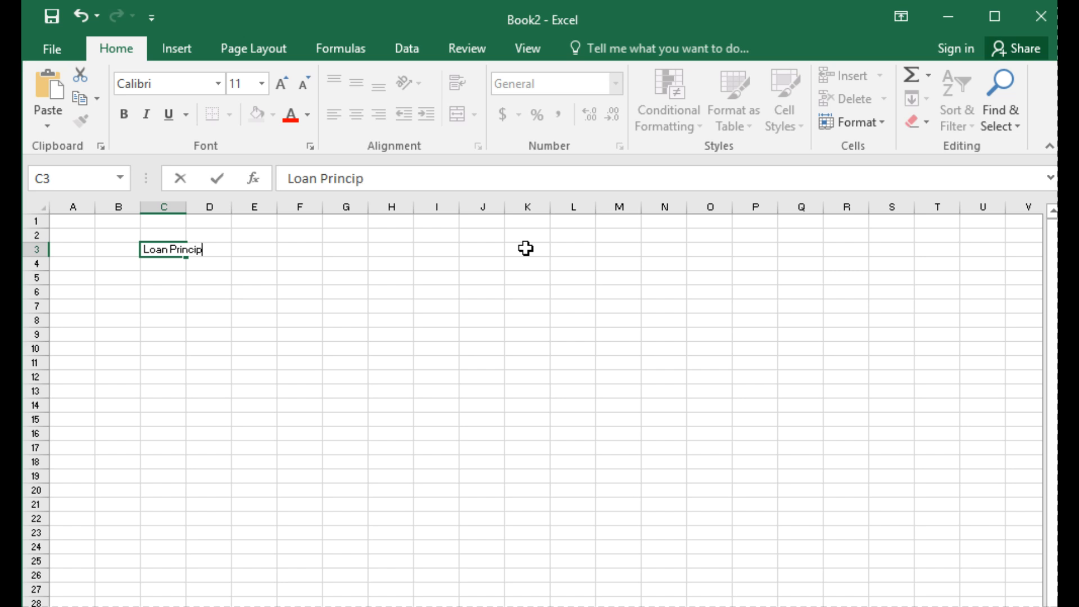
pyautogui.write('al')
pyautogui.press('Tab')
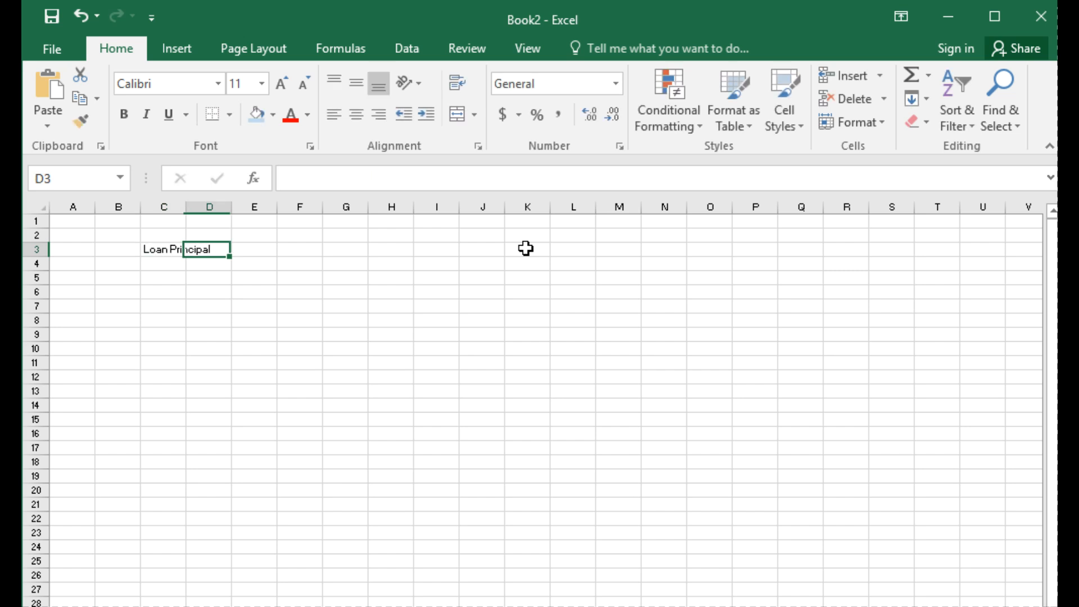
# Step: Enter the label "Loan Start Date" in cell C4
pyautogui.click(164, 265)
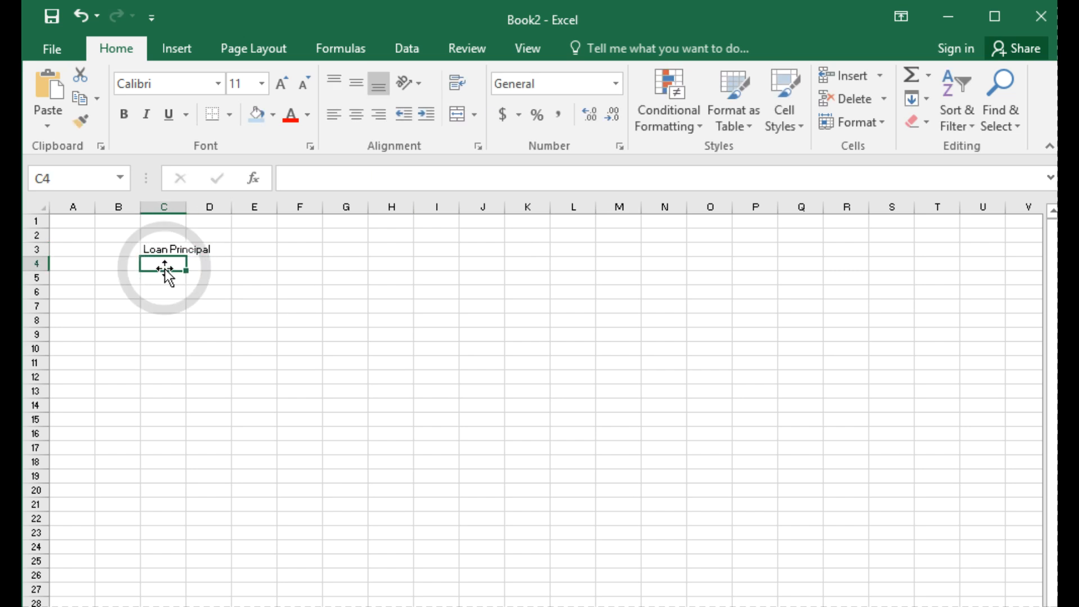
pyautogui.write('L')
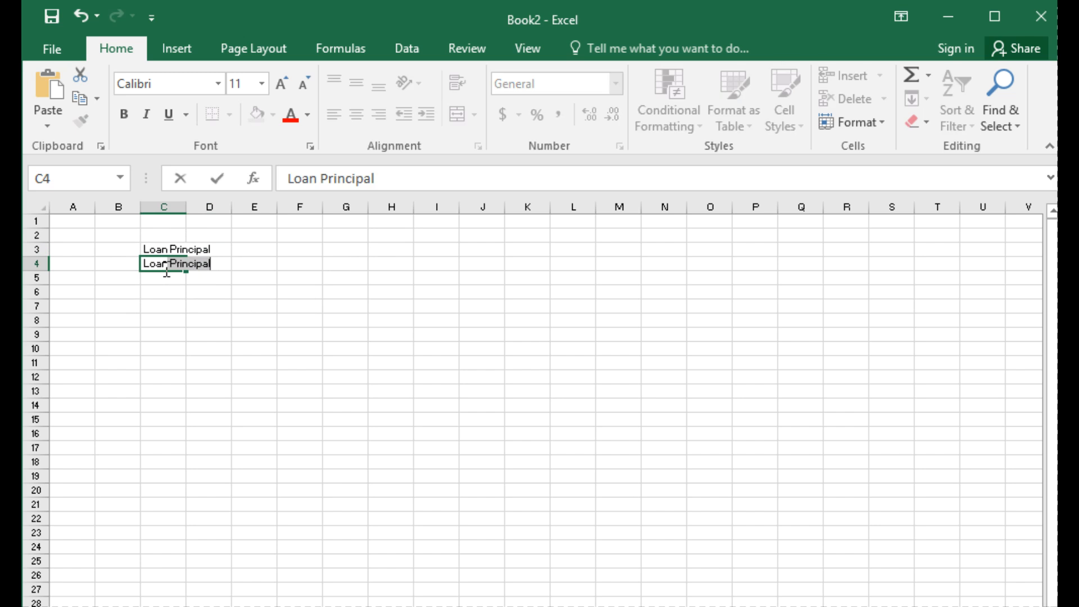
pyautogui.write('oan Start ')
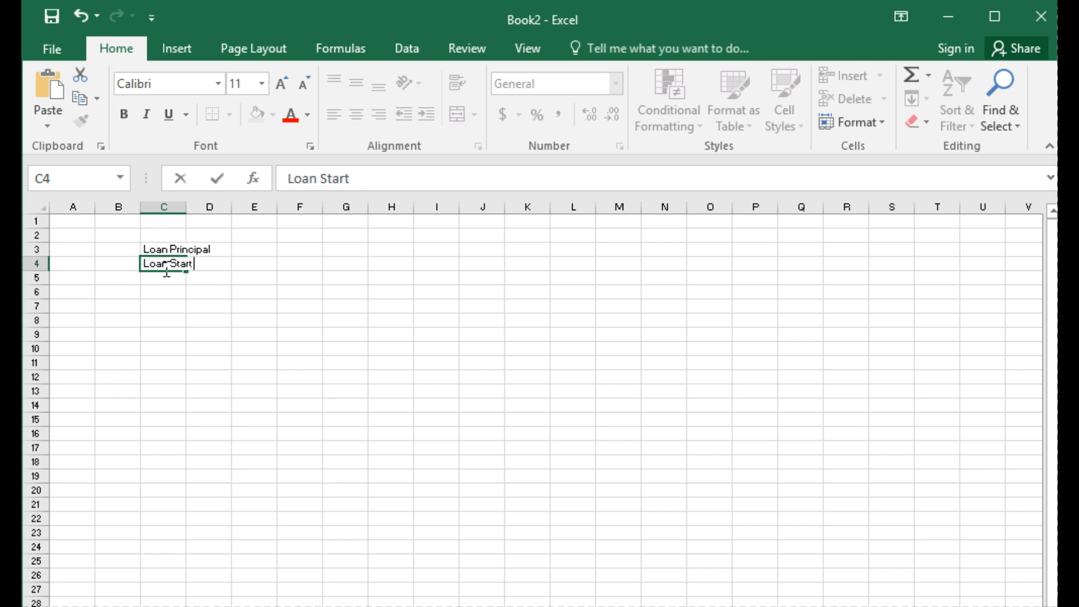
pyautogui.write('Date')
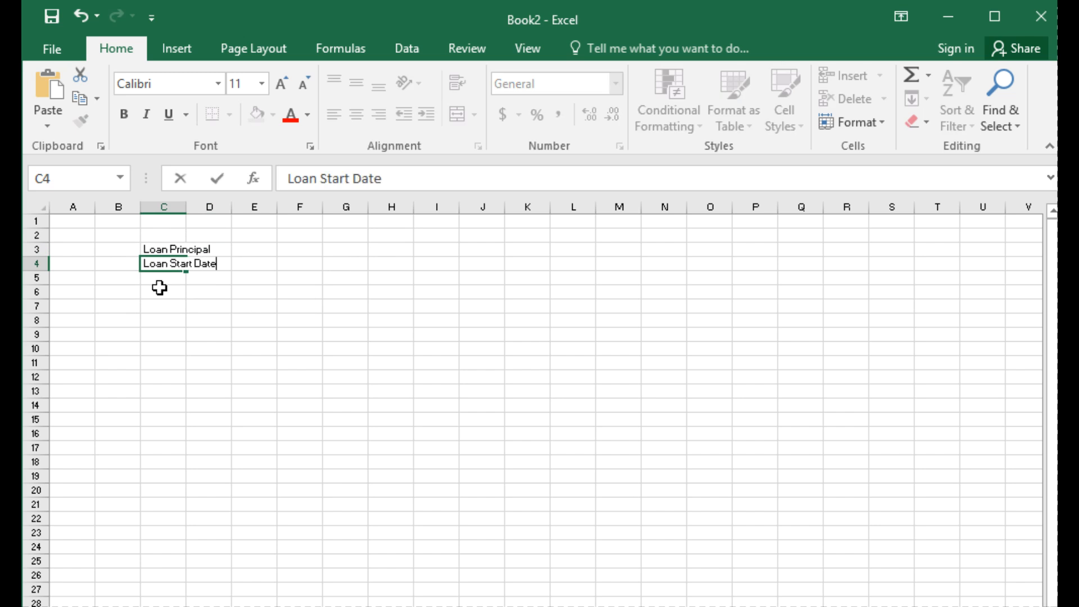
# Step: Enter the labels "Interest Rate" in cell C5 and "Number payments per year" in cell C6
pyautogui.click(161, 279)
pyautogui.write('In')
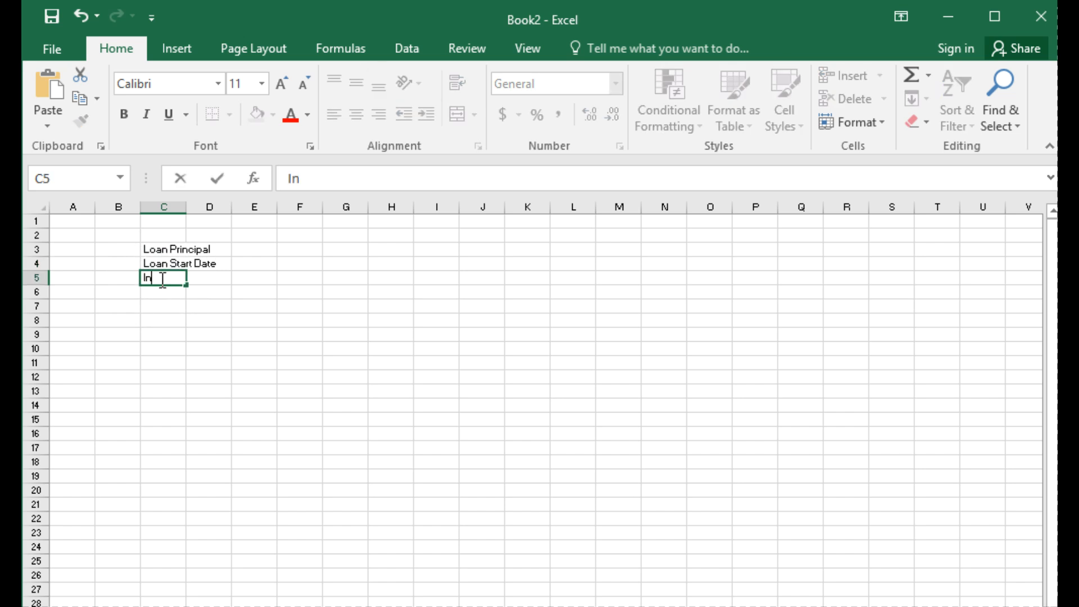
pyautogui.write('terest Rate')
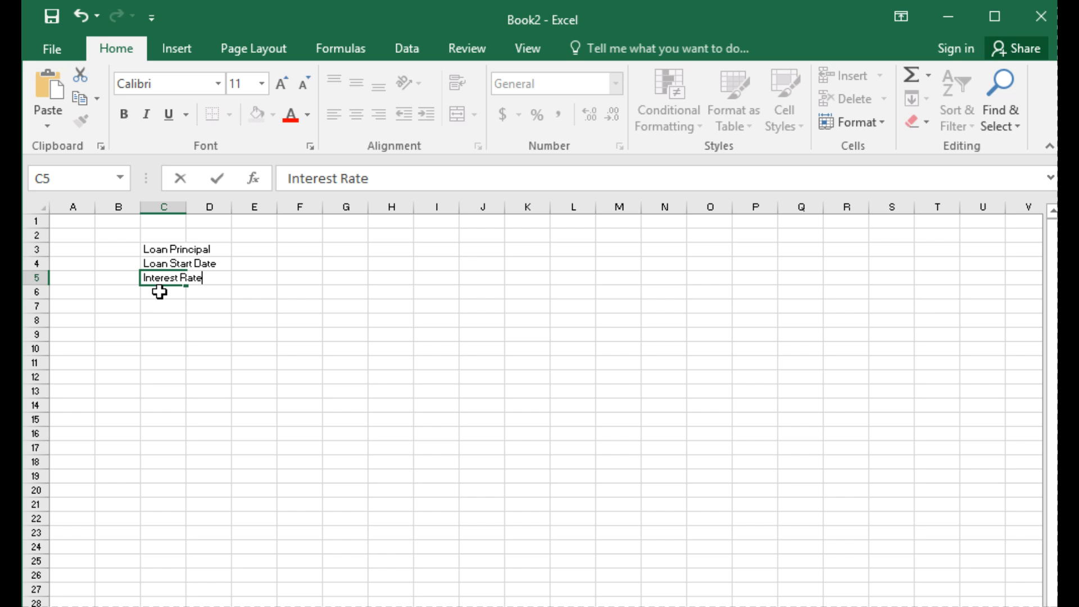
pyautogui.click(158, 290)
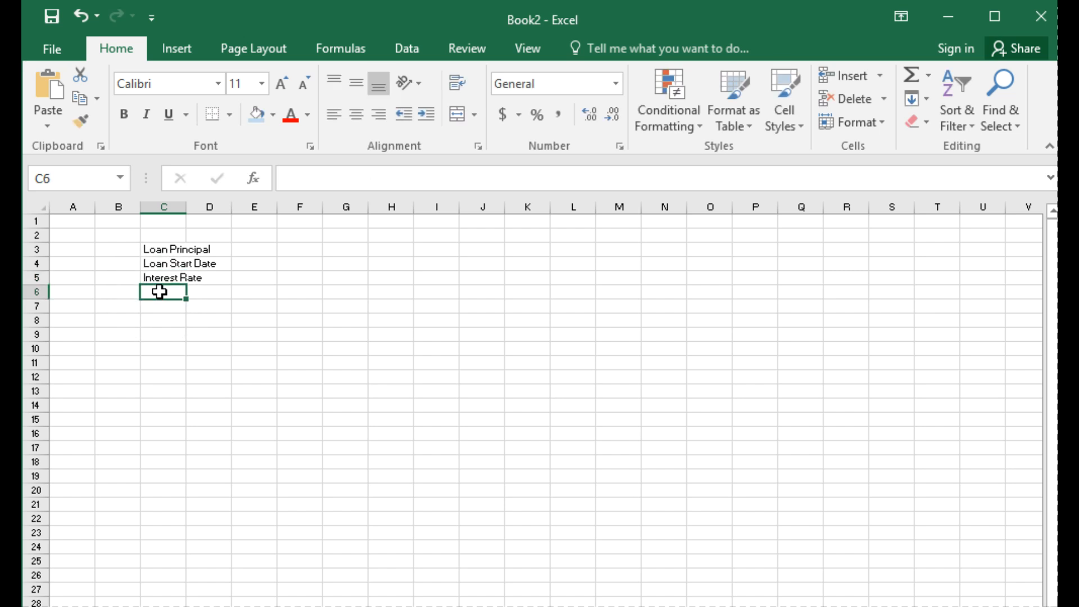
pyautogui.write('Number pay')
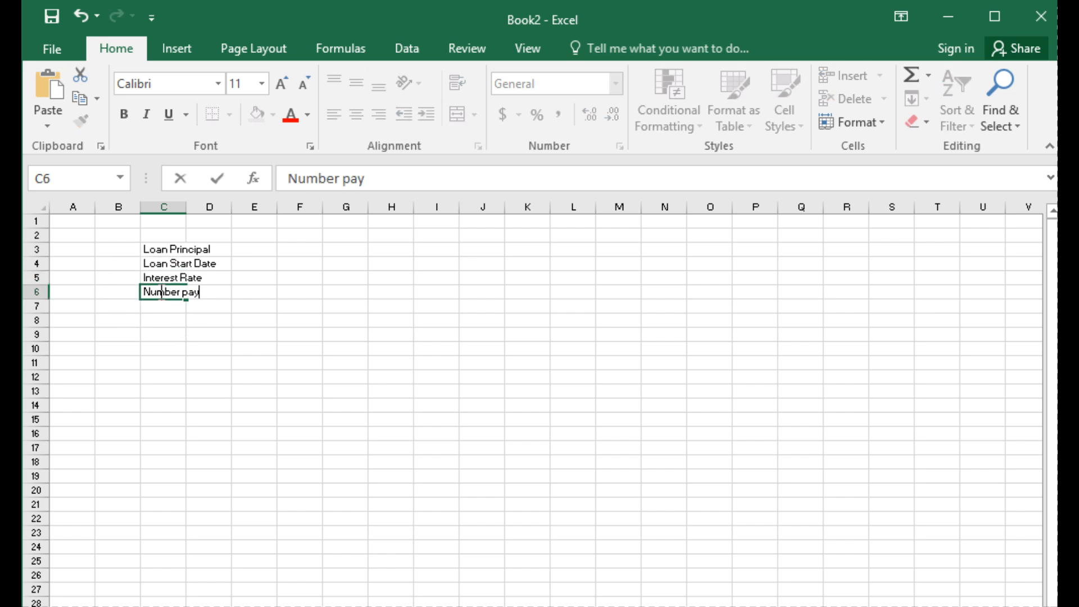
pyautogui.write('ments per year')
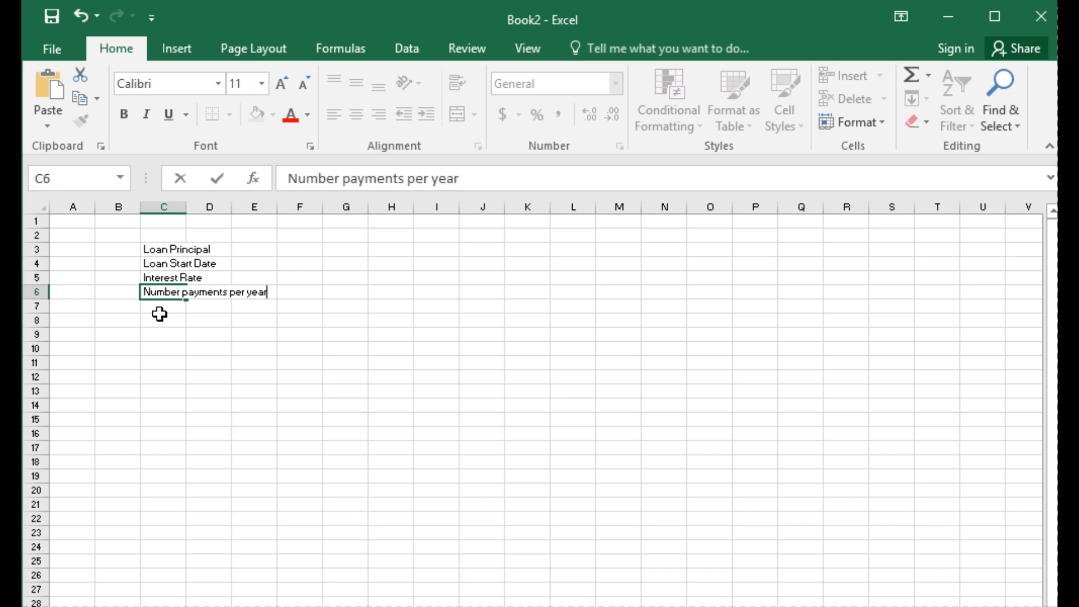
# Step: Enter the label "Loan term in years" in cell C7 and widen column C to fit all the labels
pyautogui.click(159, 314)
pyautogui.click(166, 304)
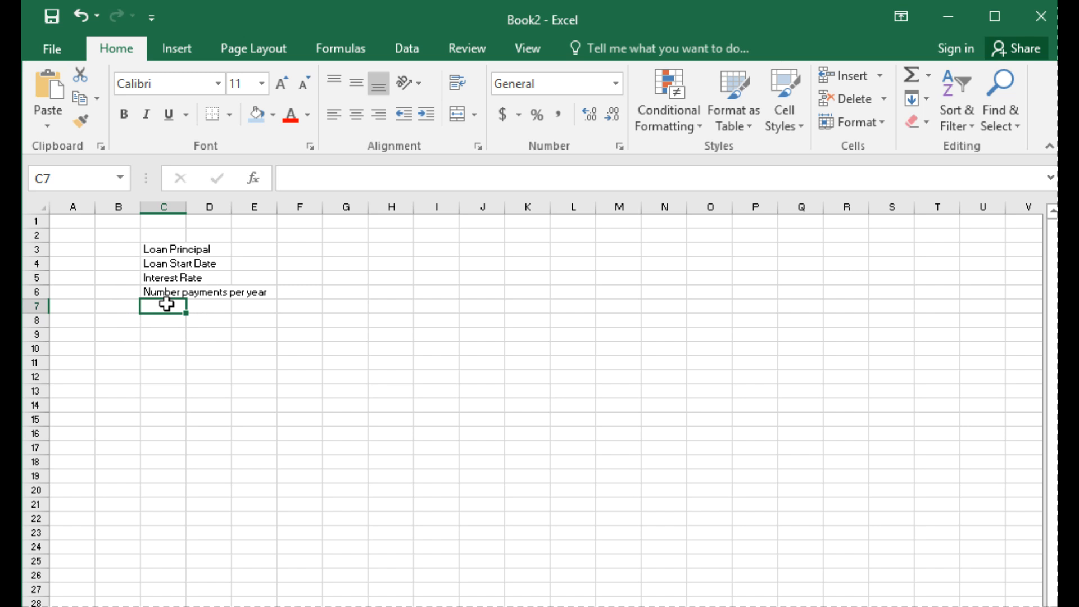
pyautogui.write('Loan')
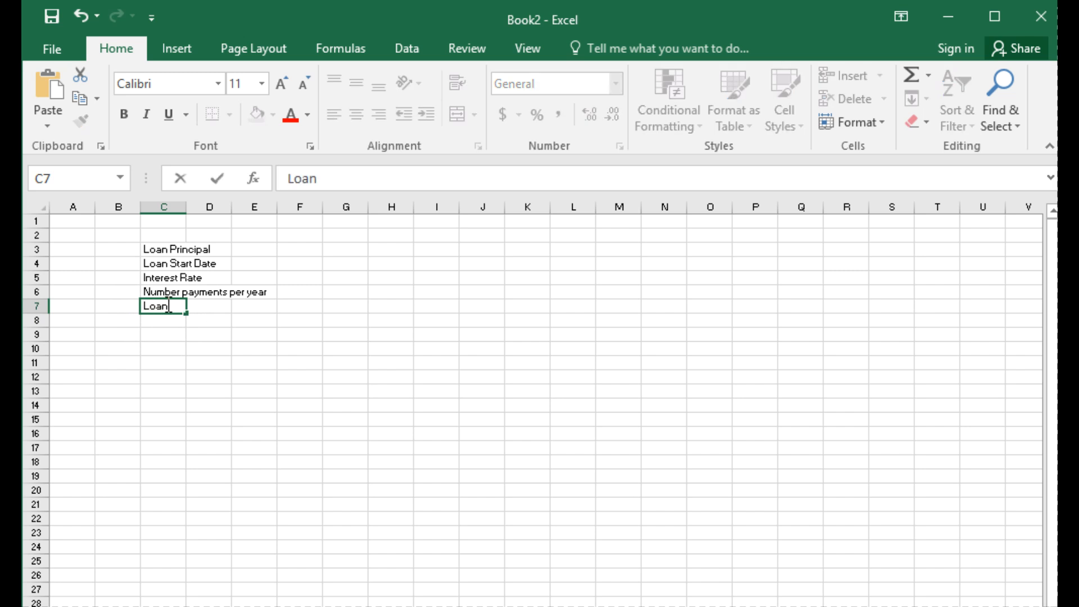
pyautogui.write(' term in yea')
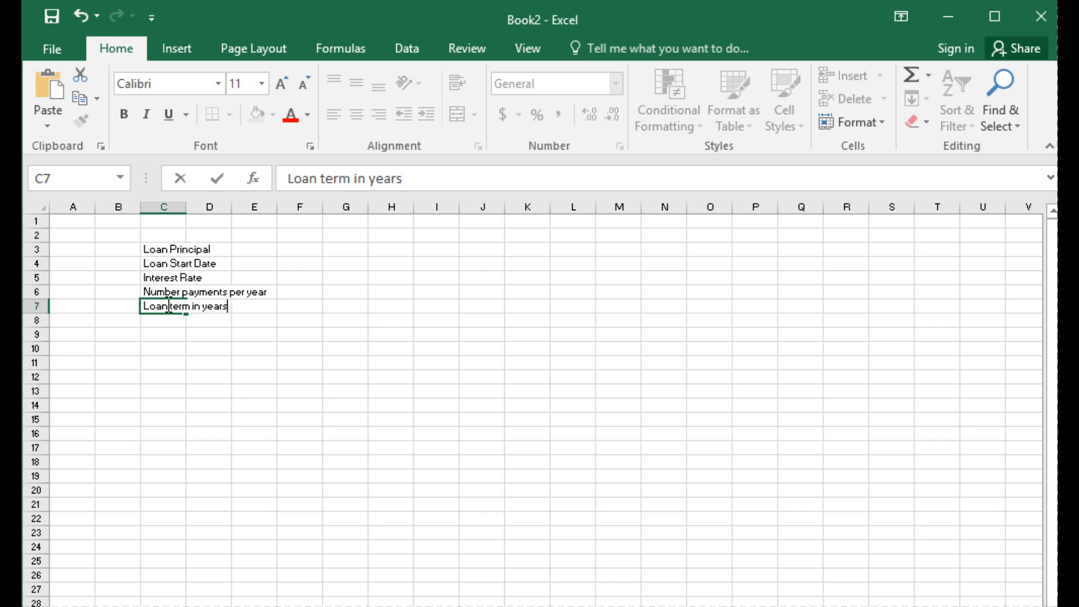
pyautogui.write('rs')
pyautogui.click(253, 388)
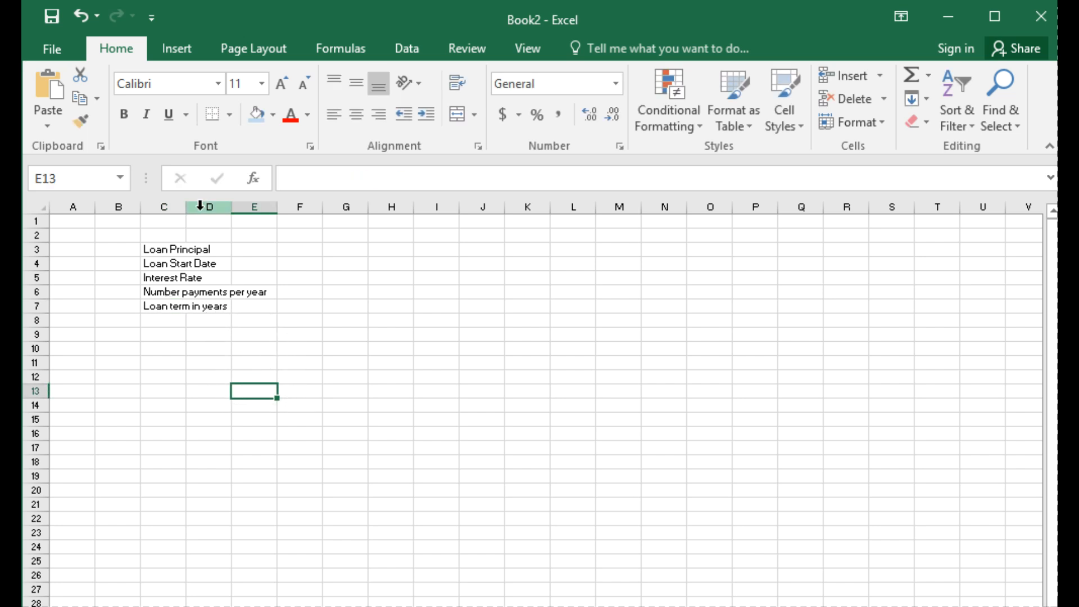
pyautogui.moveTo(182, 210); pyautogui.dragTo(271, 205)
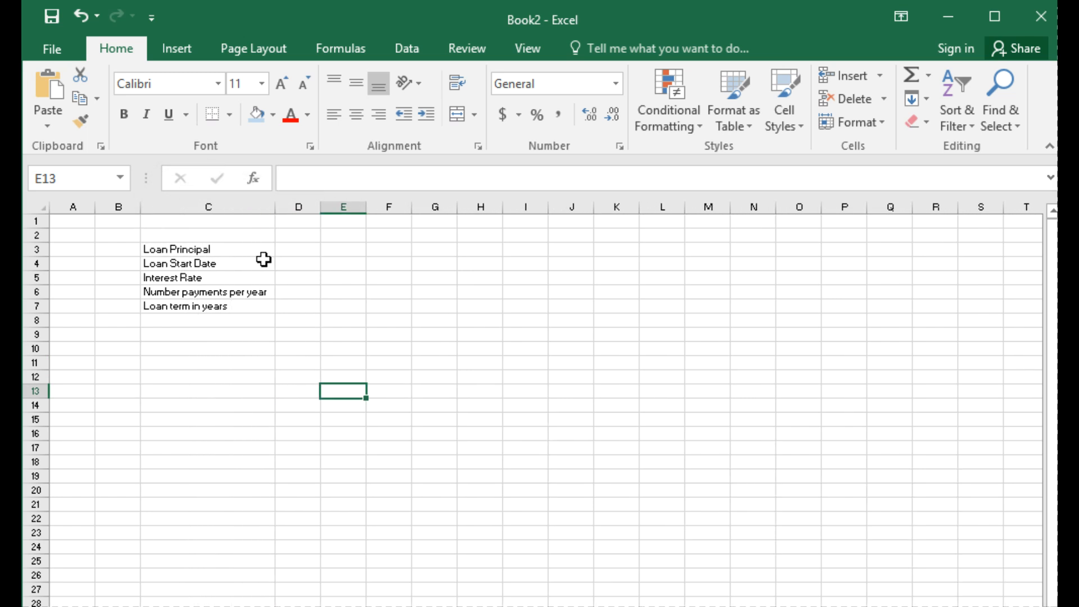
# Step: Enter the heading "User Inputs" in cell C2 above the loan labels
pyautogui.click(224, 235)
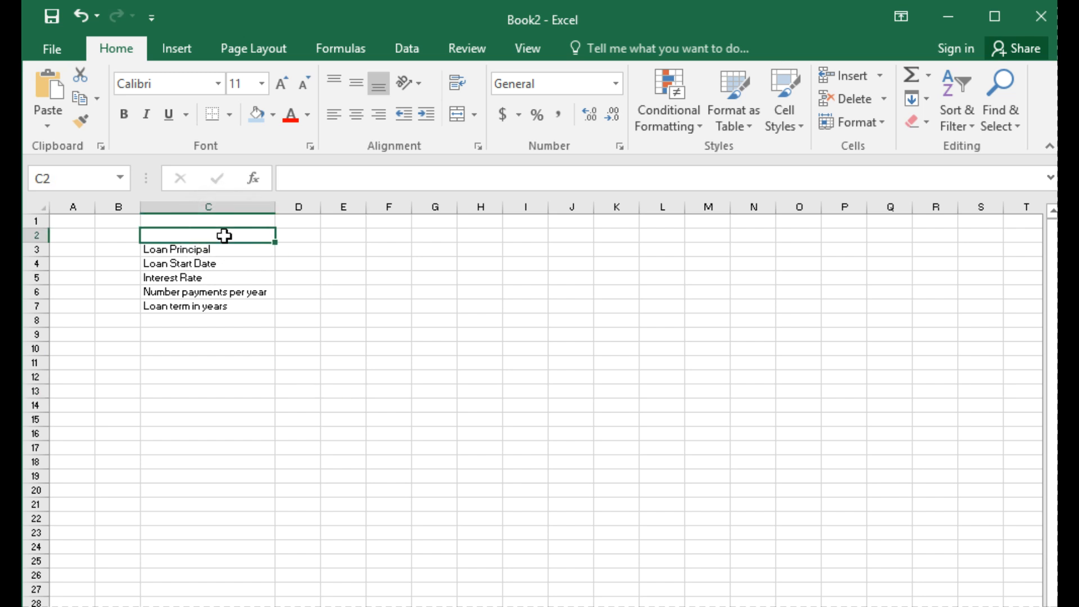
pyautogui.moveTo(238, 237); pyautogui.dragTo(275, 236)
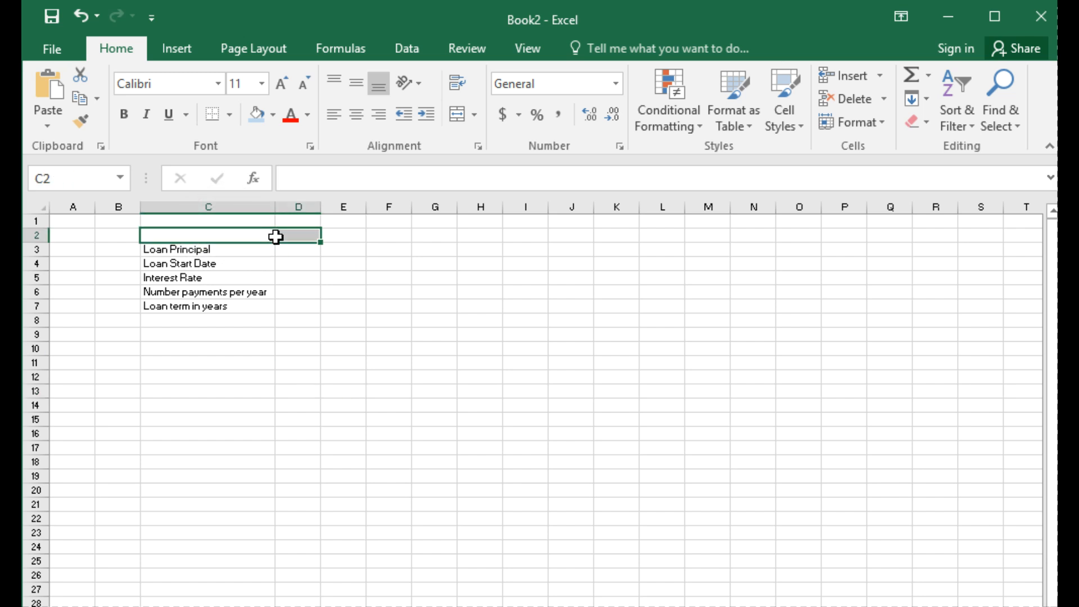
pyautogui.write('Us')
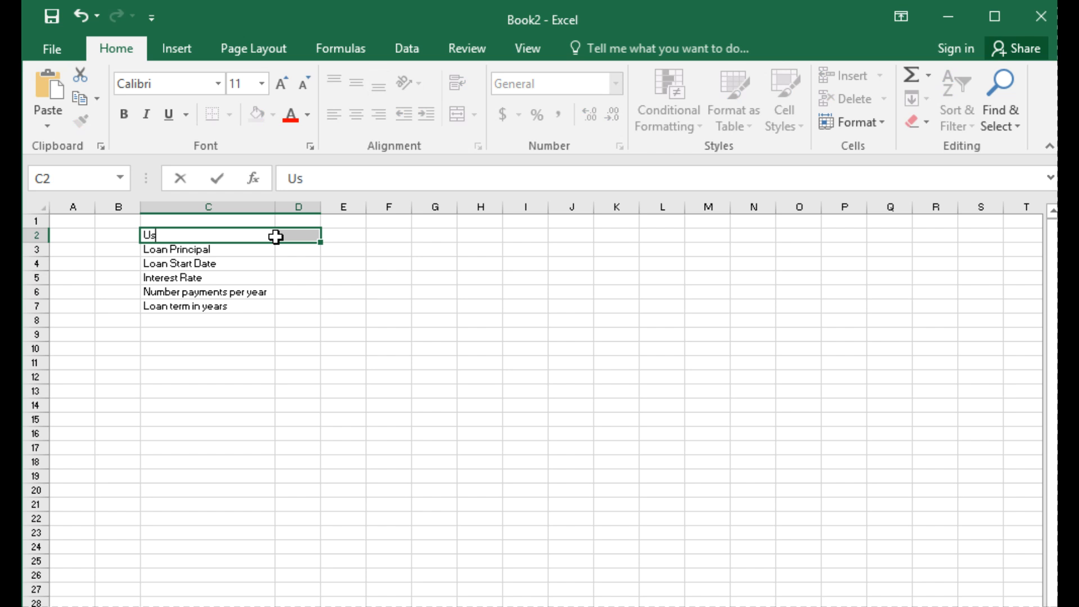
pyautogui.write('er Inputs')
pyautogui.click(354, 319)
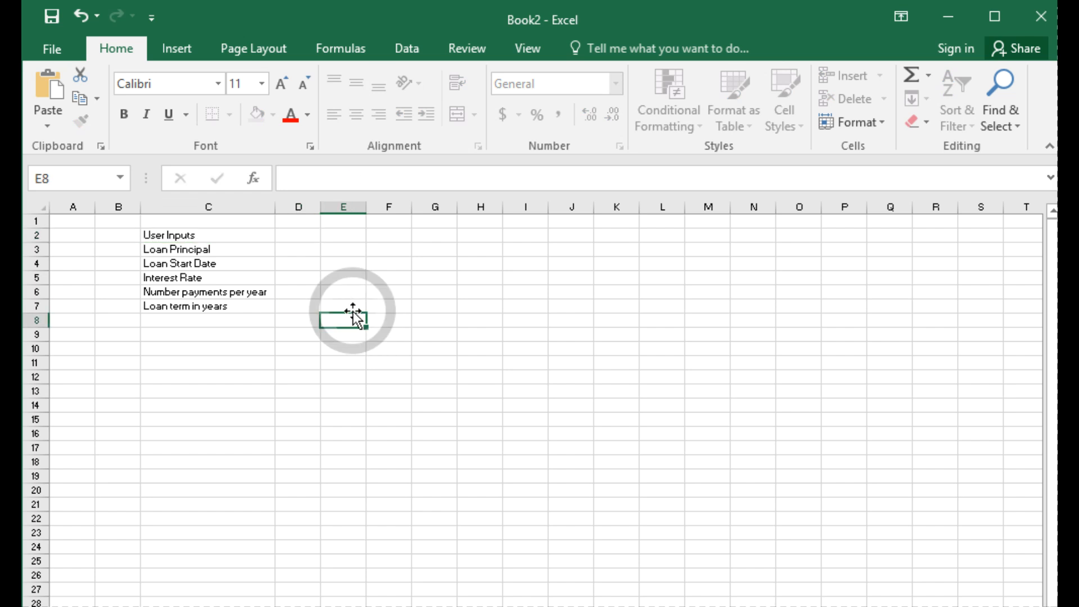
# Step: Merge and center the "User Inputs" heading across C2:D2 and fill it with light blue
pyautogui.moveTo(218, 236); pyautogui.dragTo(286, 234)
pyautogui.click(474, 112)
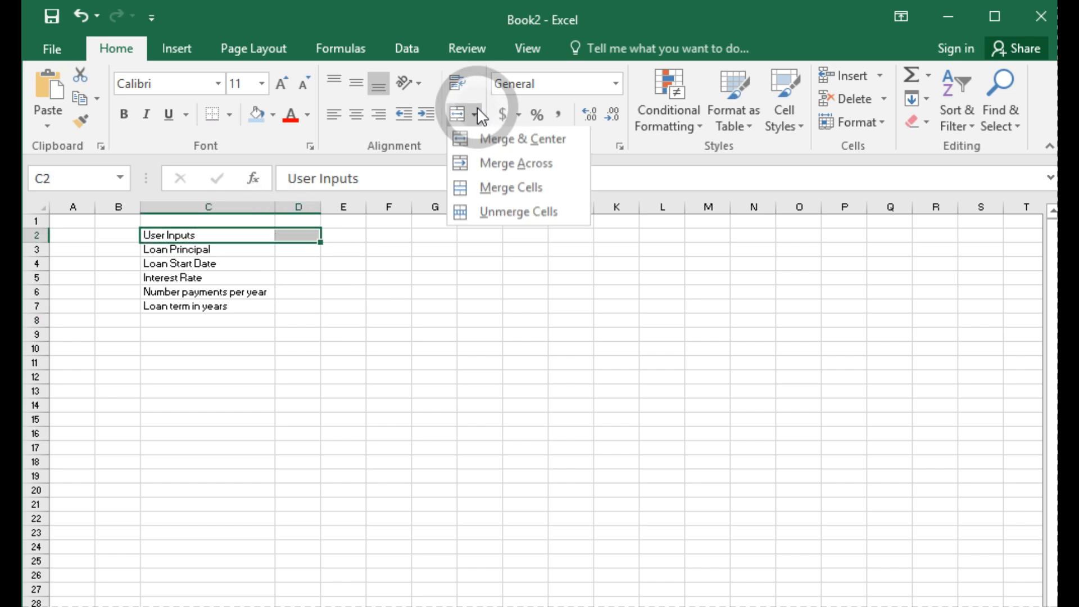
pyautogui.click(491, 143)
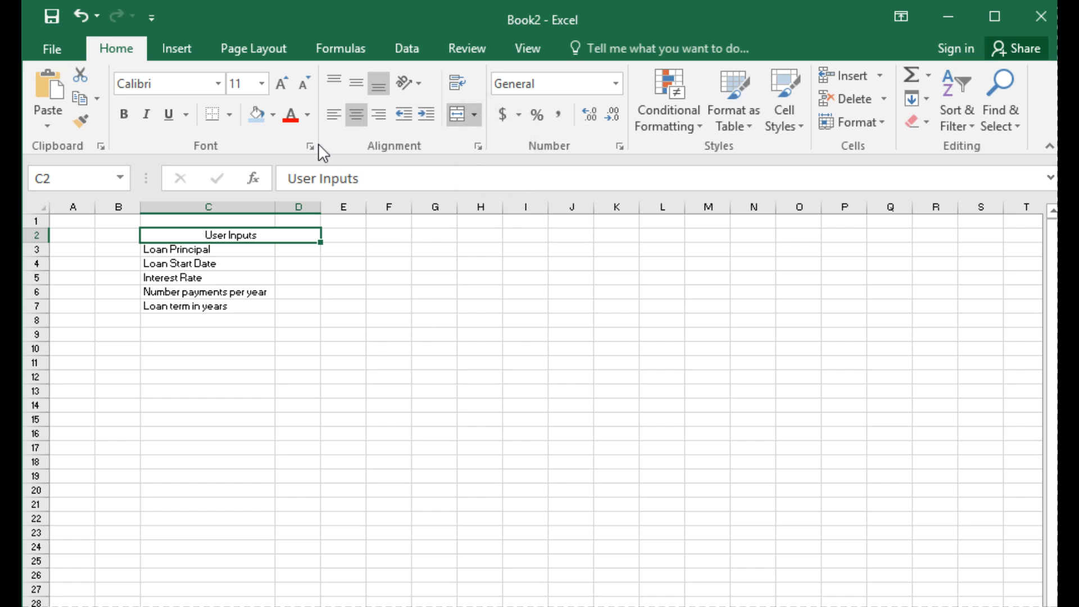
pyautogui.click(274, 120)
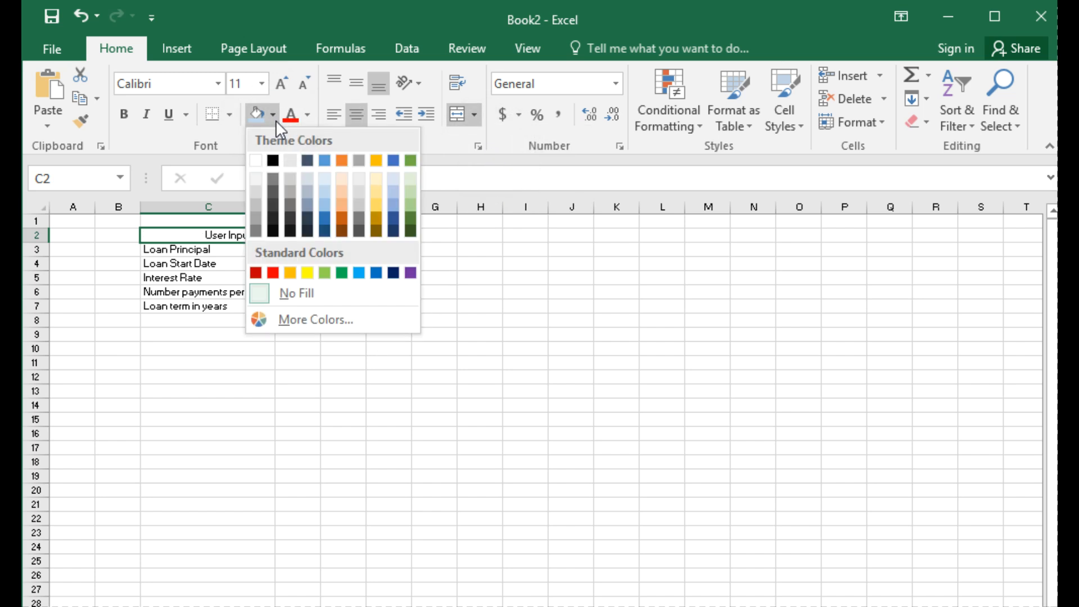
pyautogui.click(324, 197)
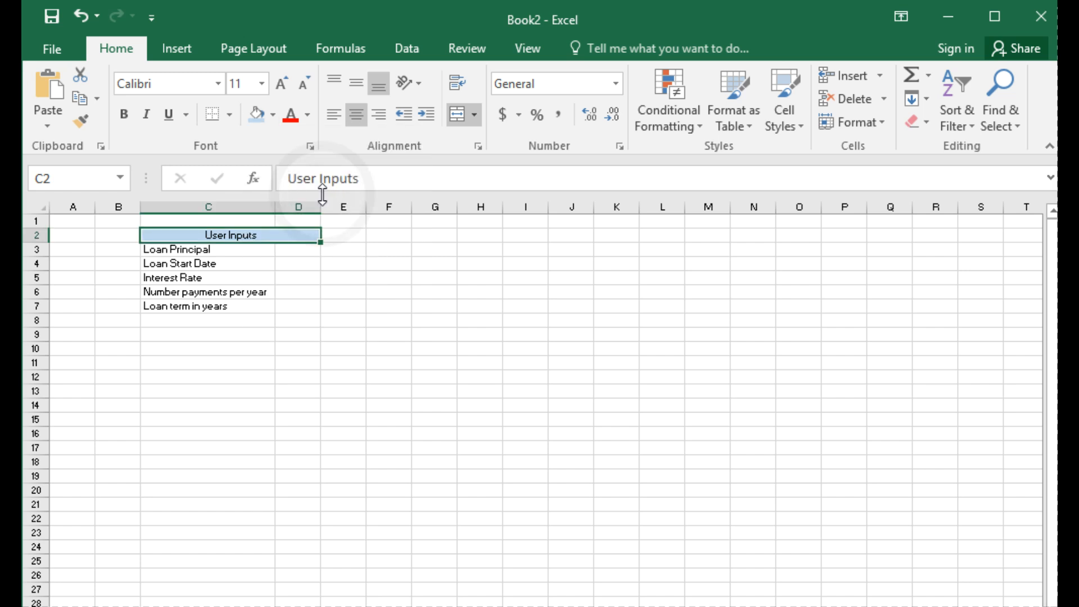
pyautogui.click(321, 312)
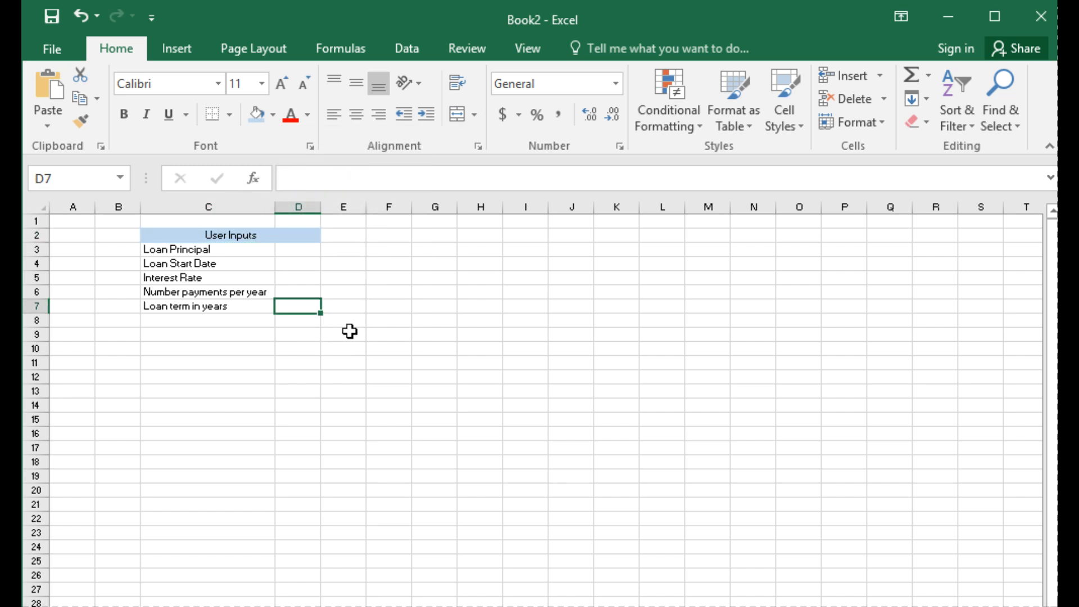
# Step: Enter the heading "Loan Summary" in cell F2, beside the User Inputs table
pyautogui.click(411, 235)
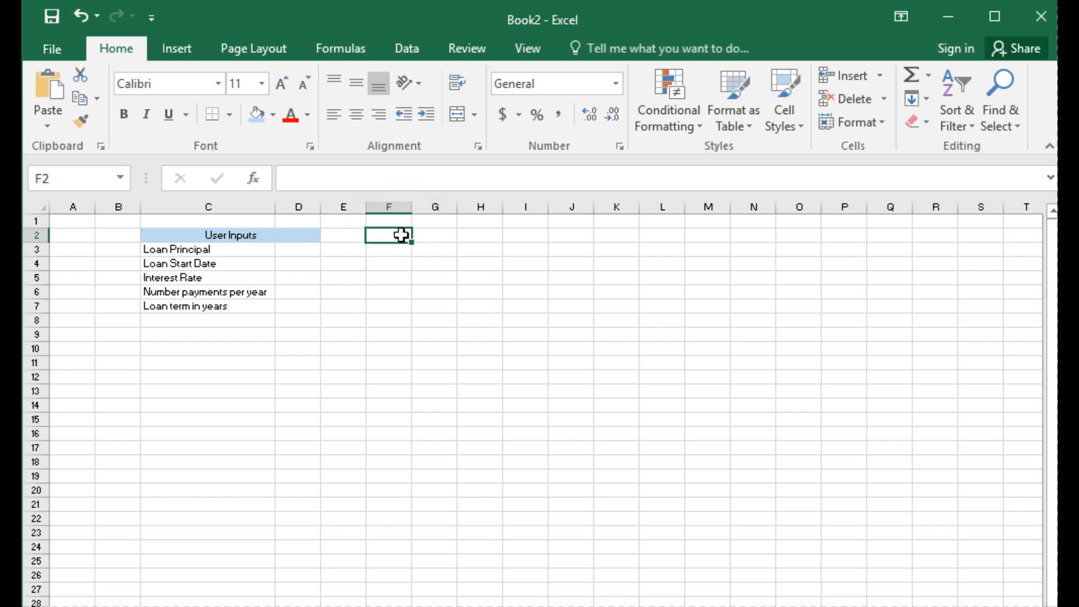
pyautogui.write('Lo')
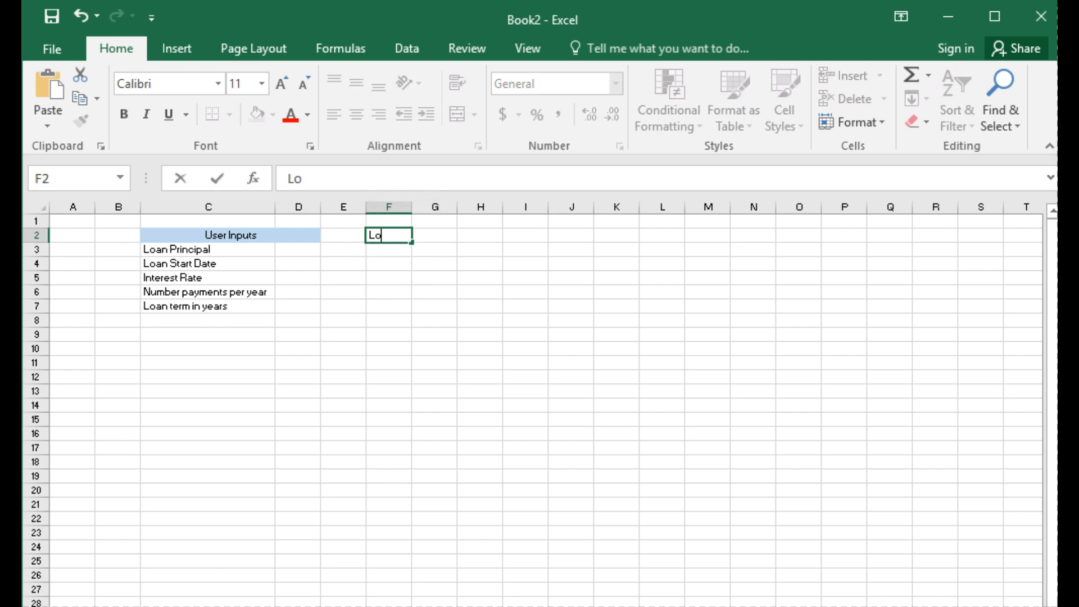
pyautogui.write('an Summary')
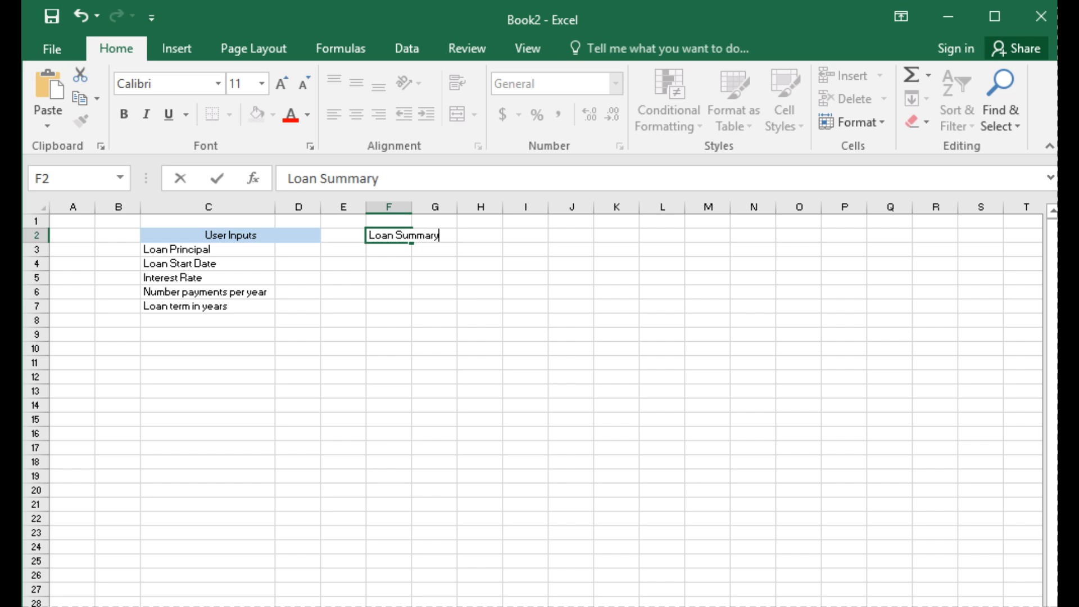
pyautogui.click(870, 390)
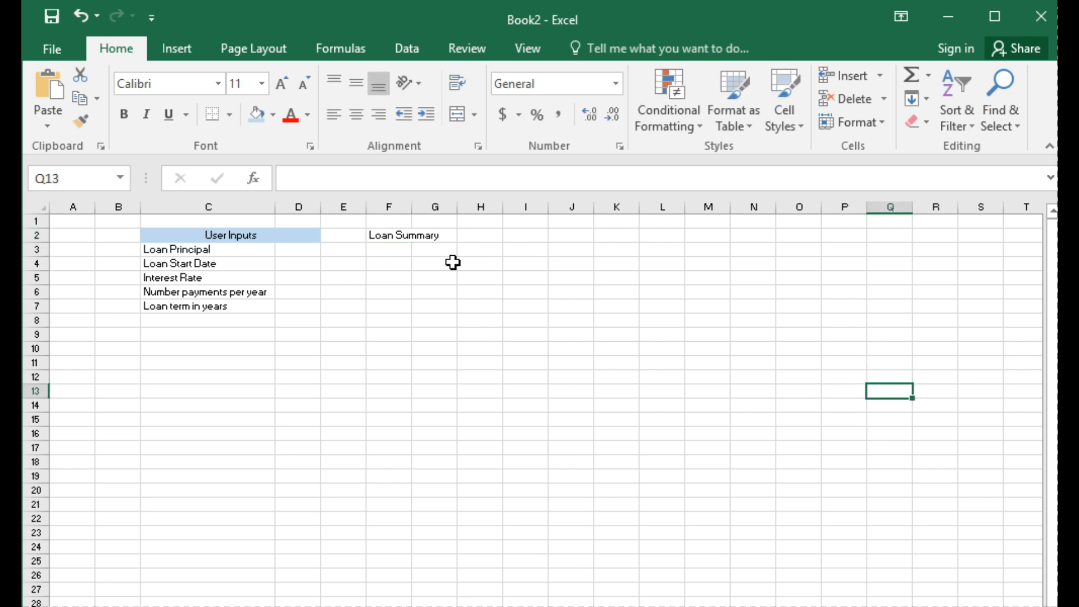
# Step: Enter the labels "Payment" in cell F3 and "Amount Saved" in cell F4 under the Loan Summary heading
pyautogui.click(404, 253)
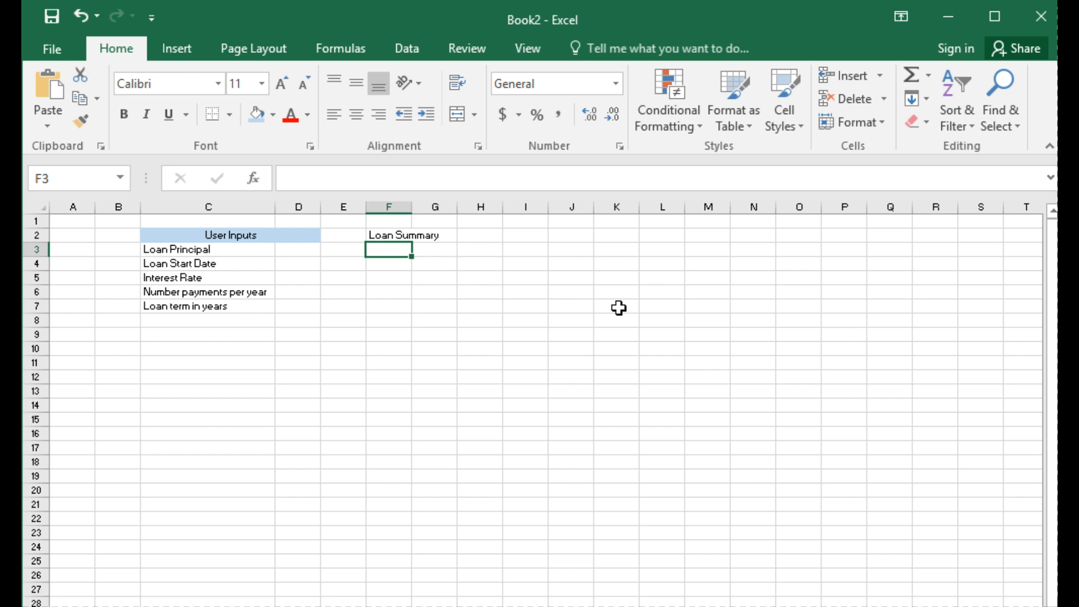
pyautogui.write('Payment')
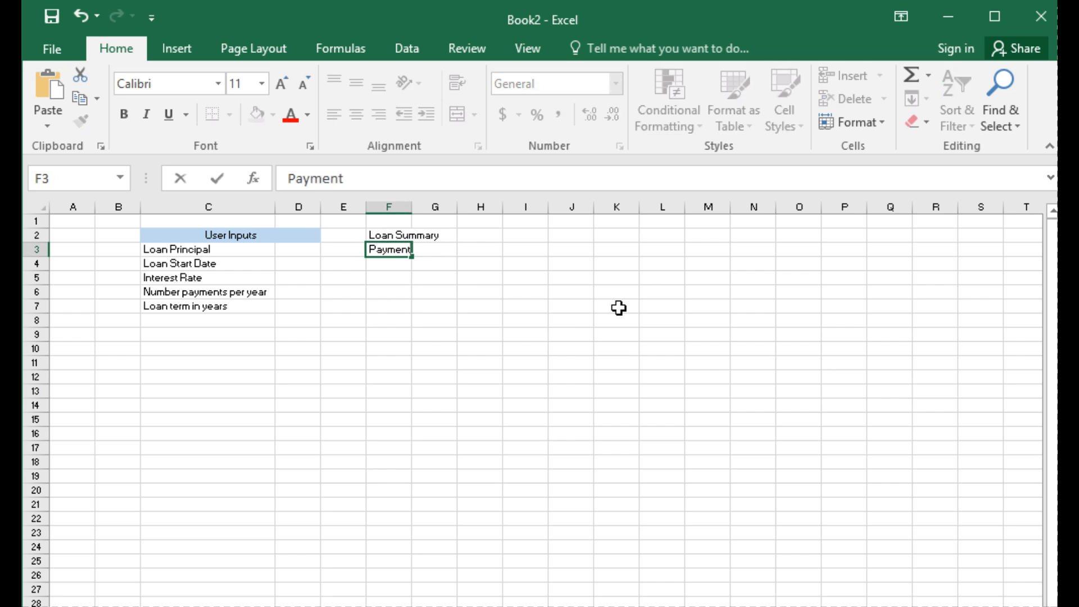
pyautogui.click(374, 267)
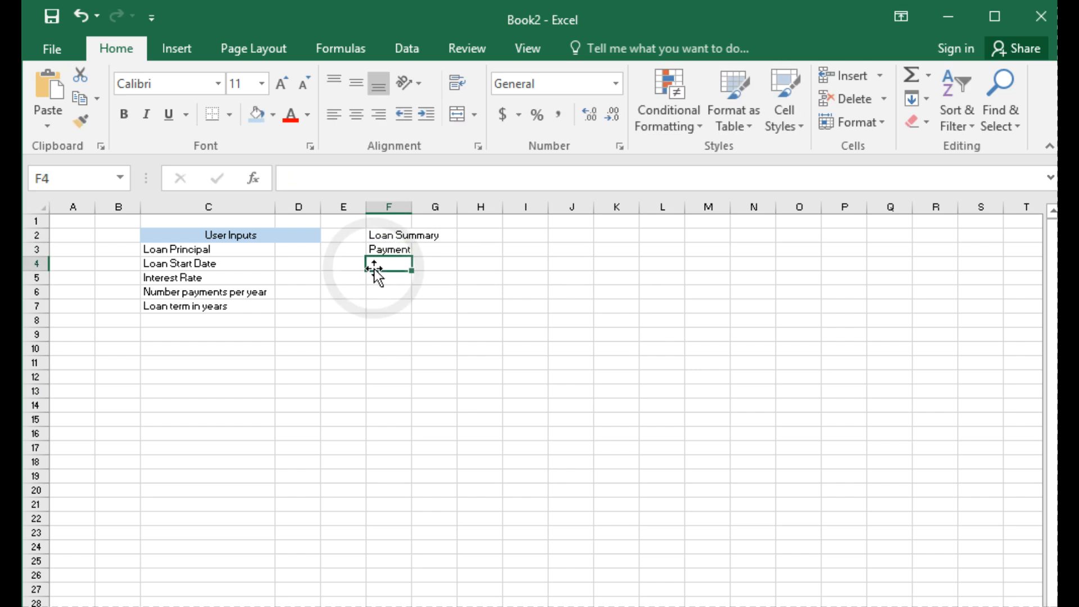
pyautogui.write('Amount')
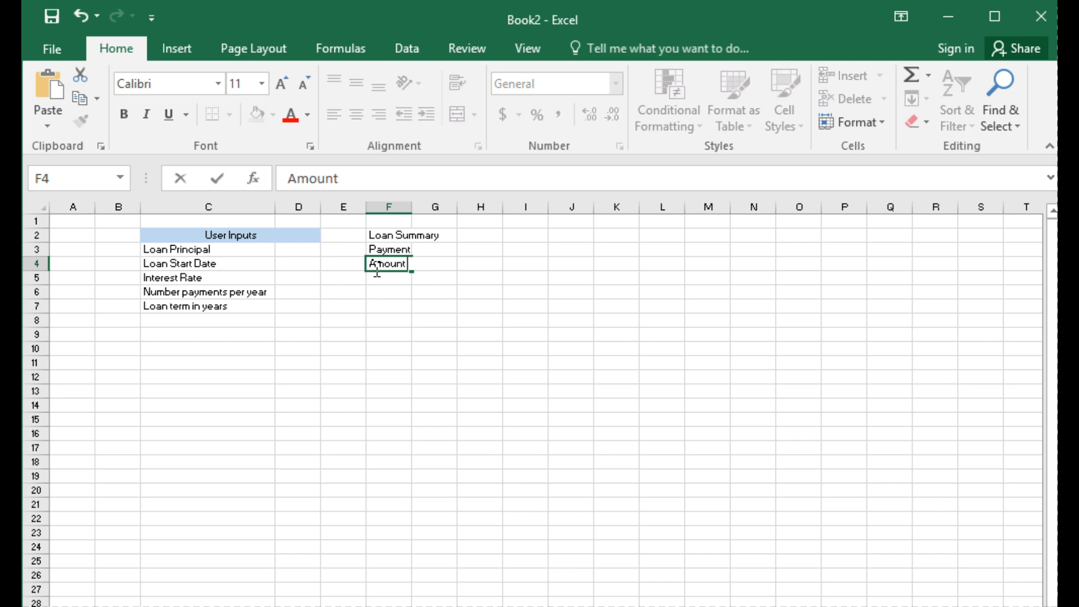
pyautogui.write(' Saved')
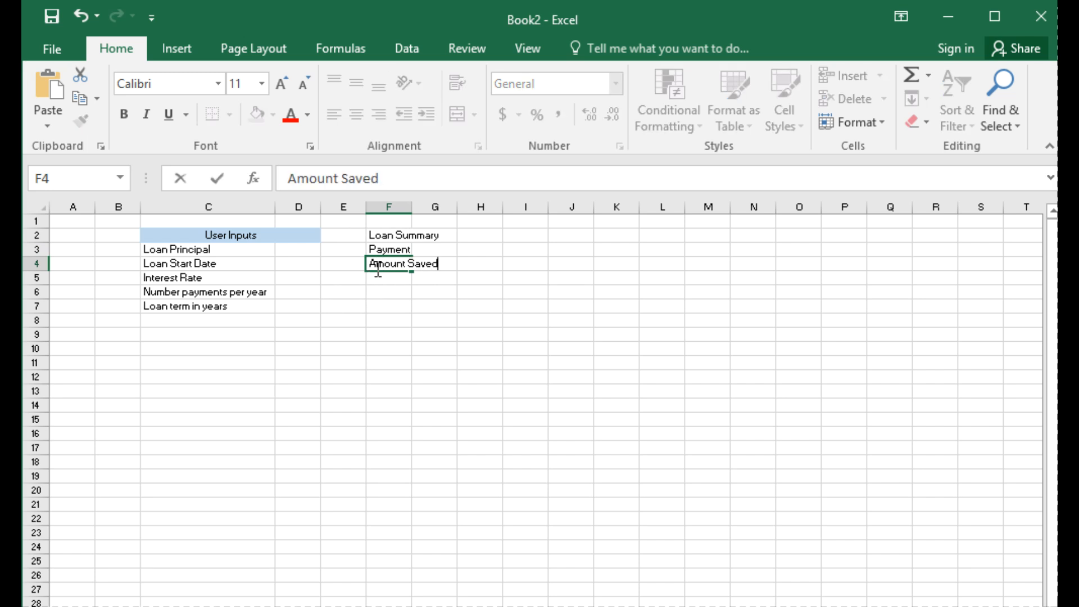
# Step: Enter the labels "Total Paid" in cell F5 and "Percent Interest" in cell F6
pyautogui.click(406, 276)
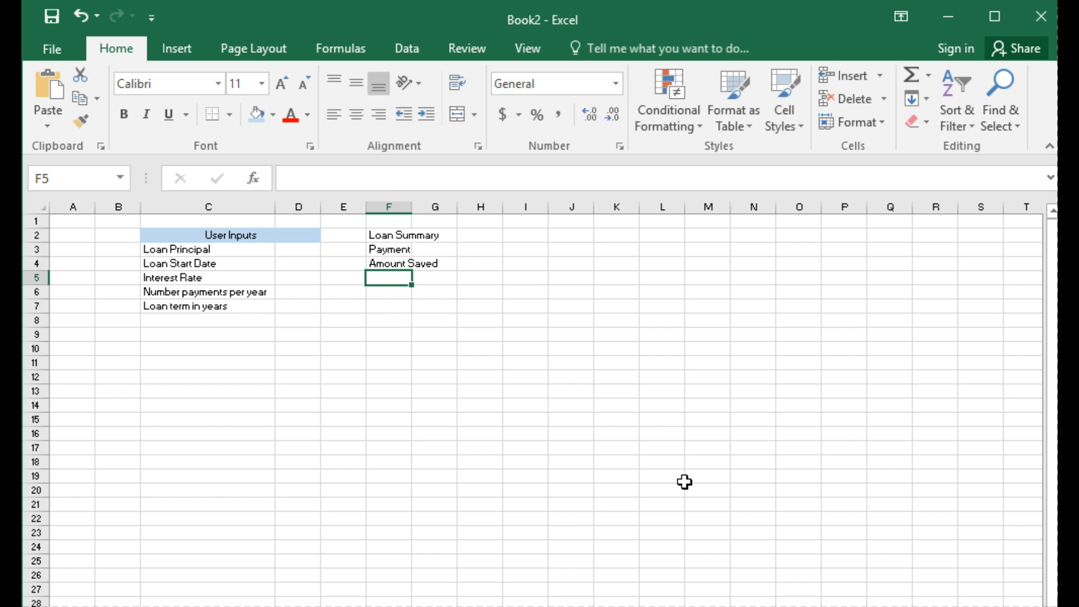
pyautogui.write('Total')
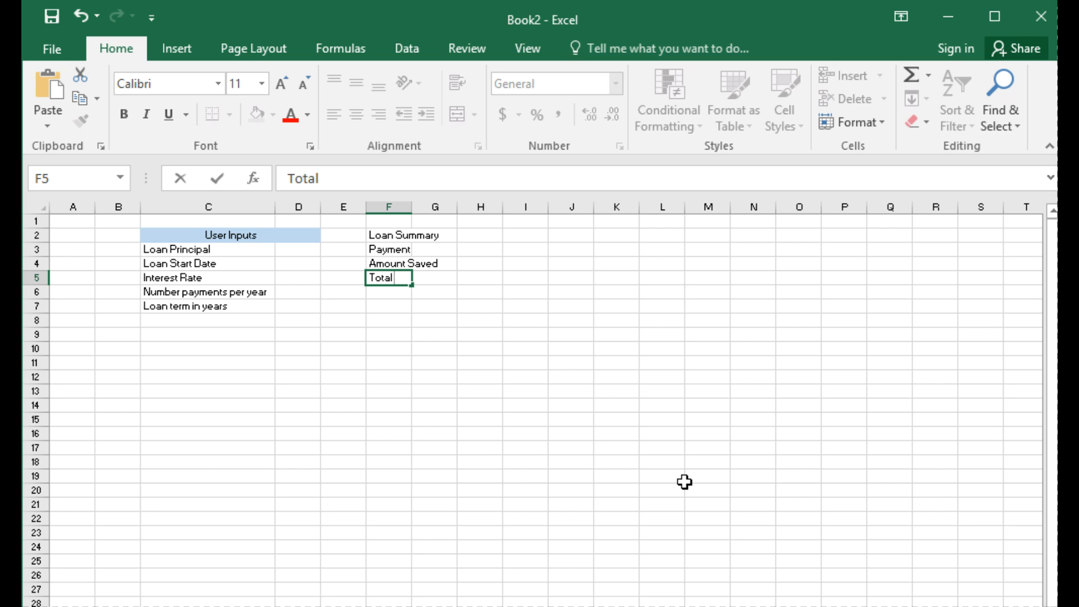
pyautogui.write(' Paid')
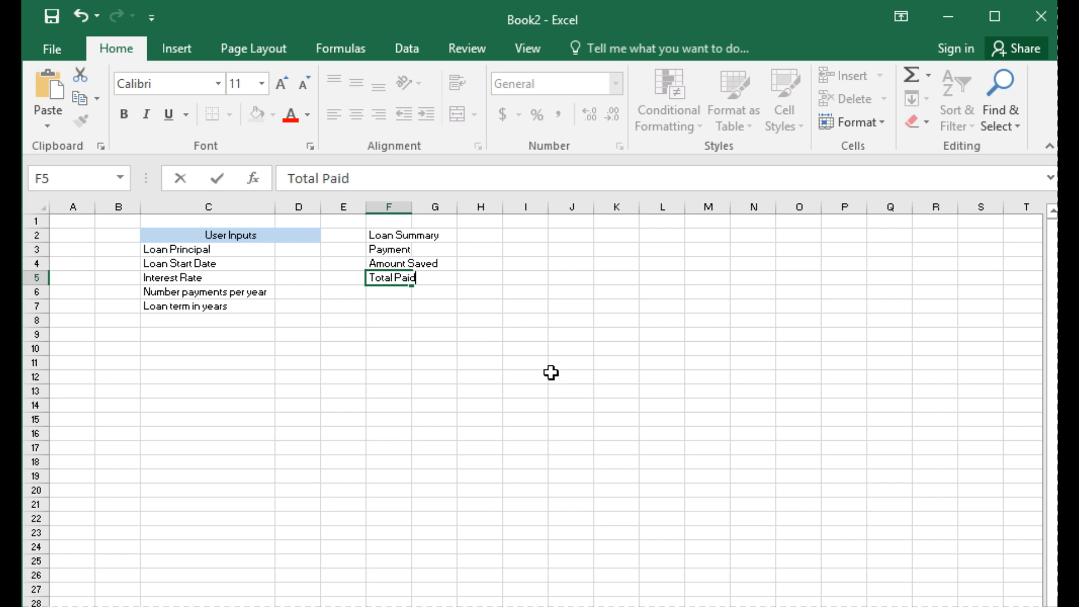
pyautogui.click(461, 362)
pyautogui.click(389, 293)
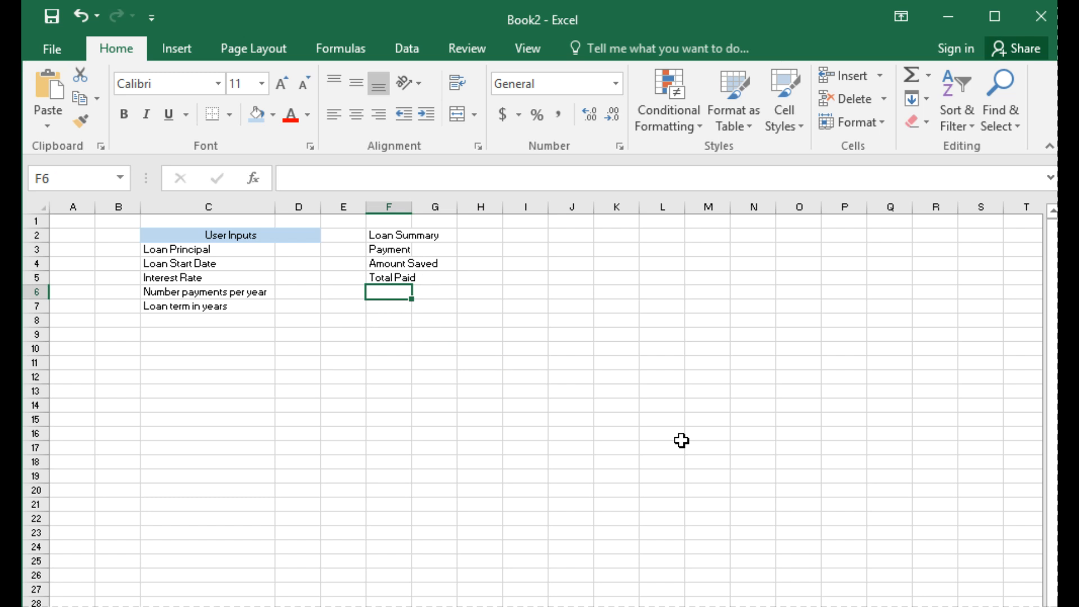
pyautogui.write('Percent')
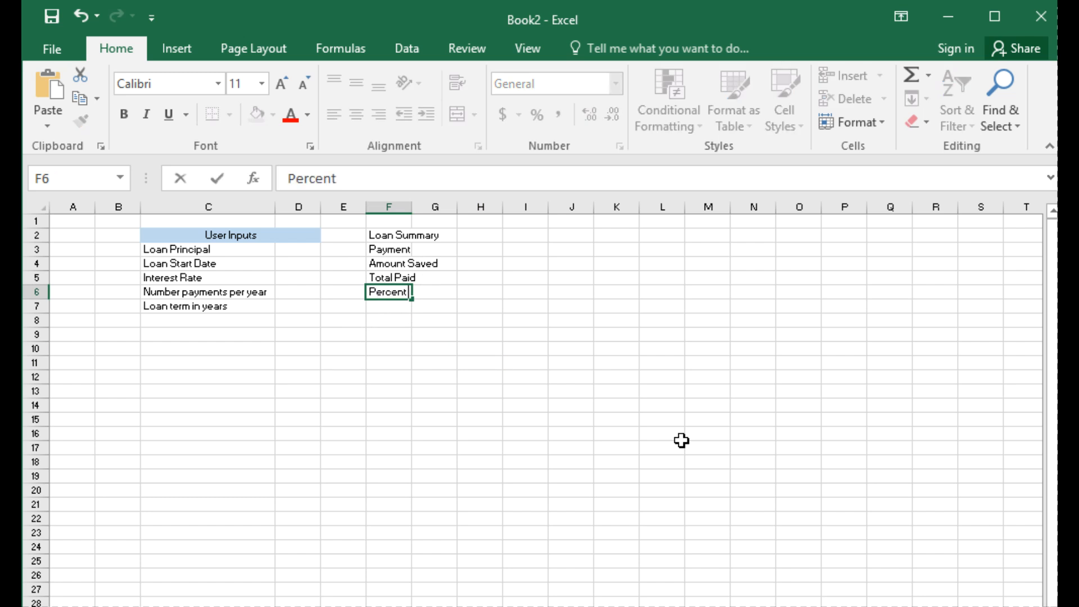
pyautogui.write(' Interest')
pyautogui.press('Return')
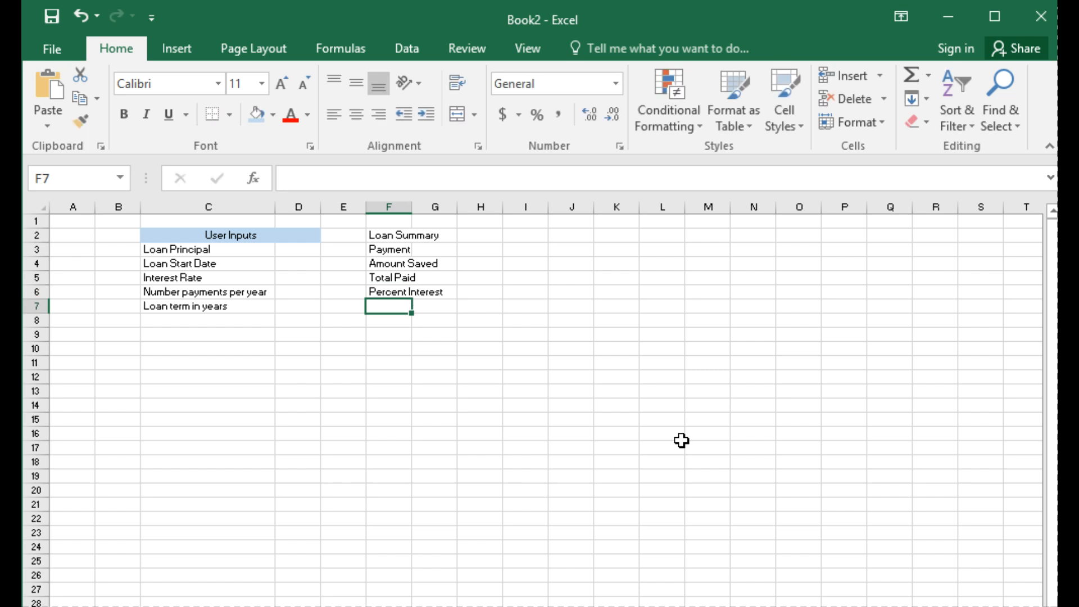
# Step: Enter the label "Percent Principal" in cell F7
pyautogui.write('Per')
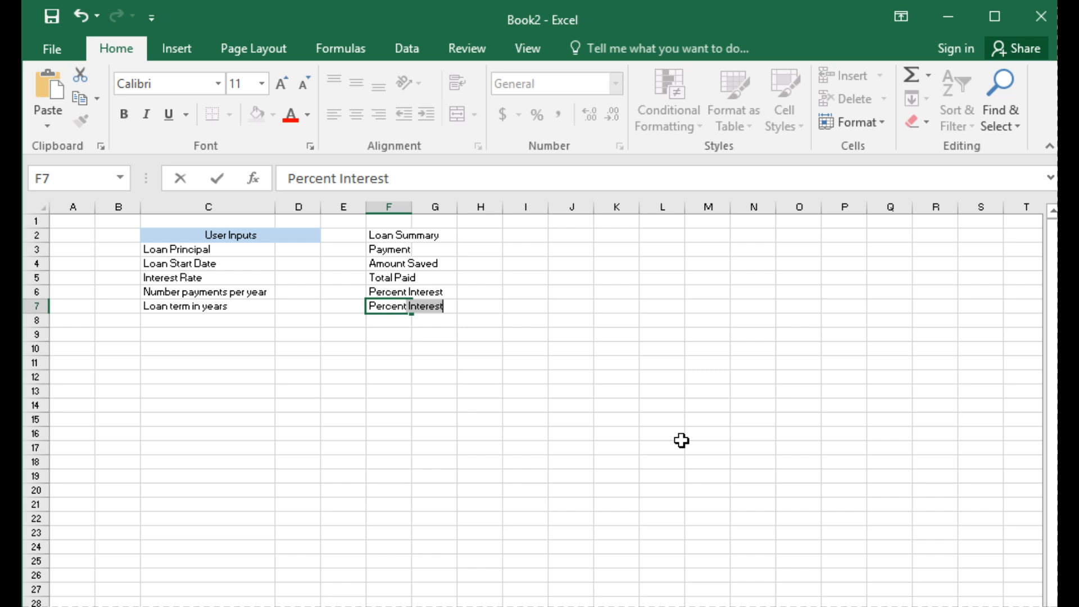
pyautogui.write('cent Prin')
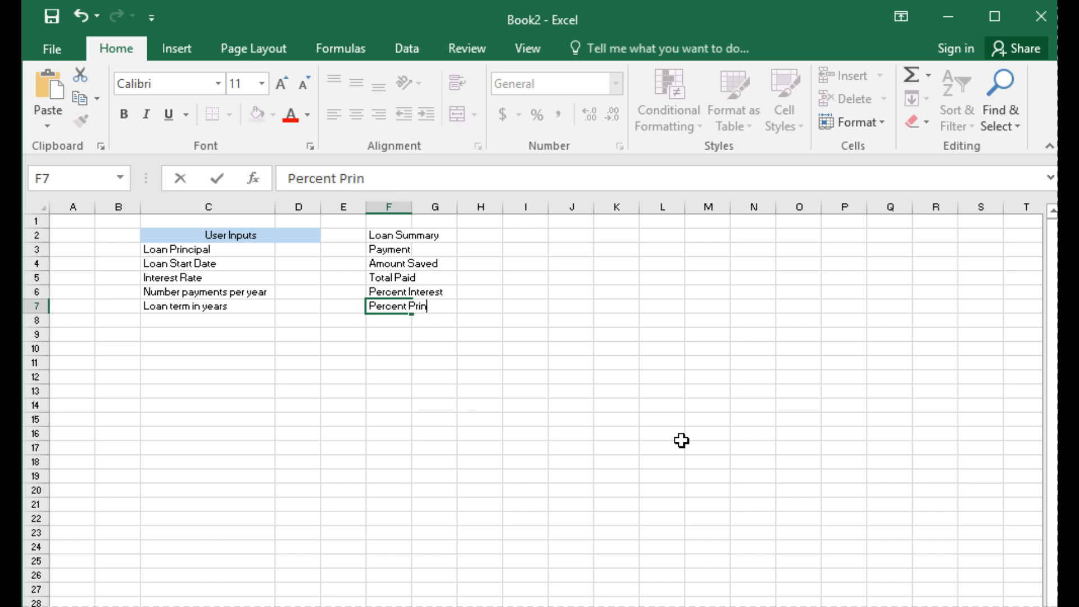
pyautogui.write('cipal')
pyautogui.click(499, 474)
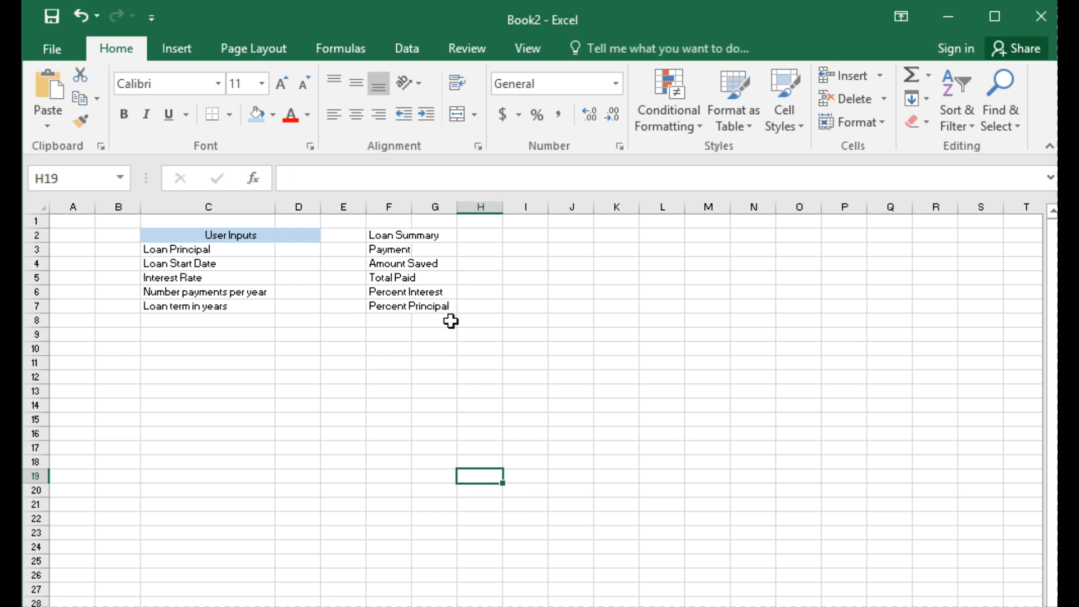
pyautogui.click(417, 310)
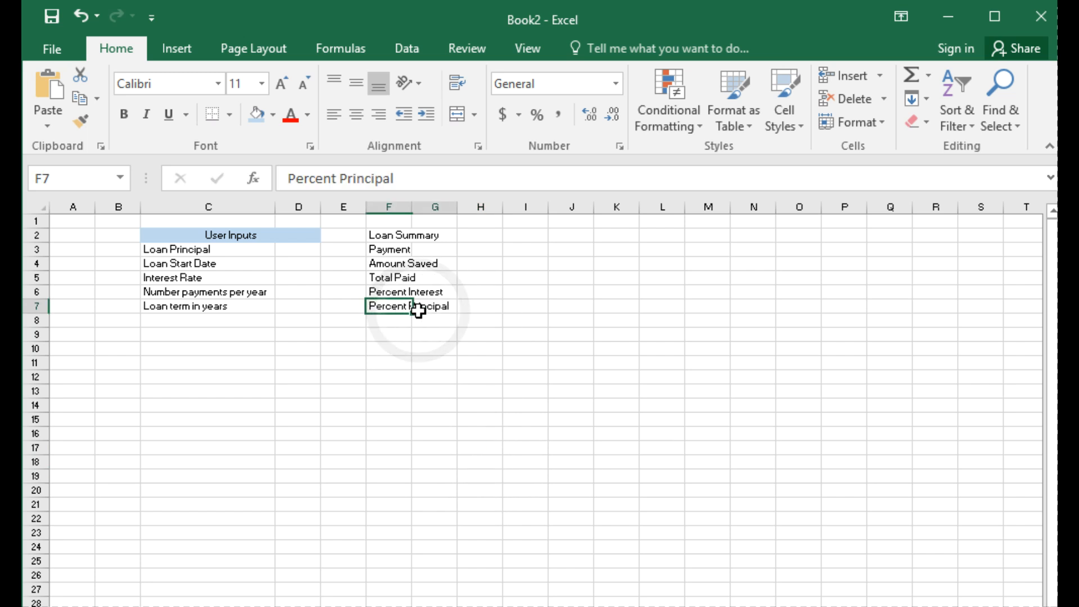
pyautogui.moveTo(417, 310); pyautogui.dragTo(448, 313)
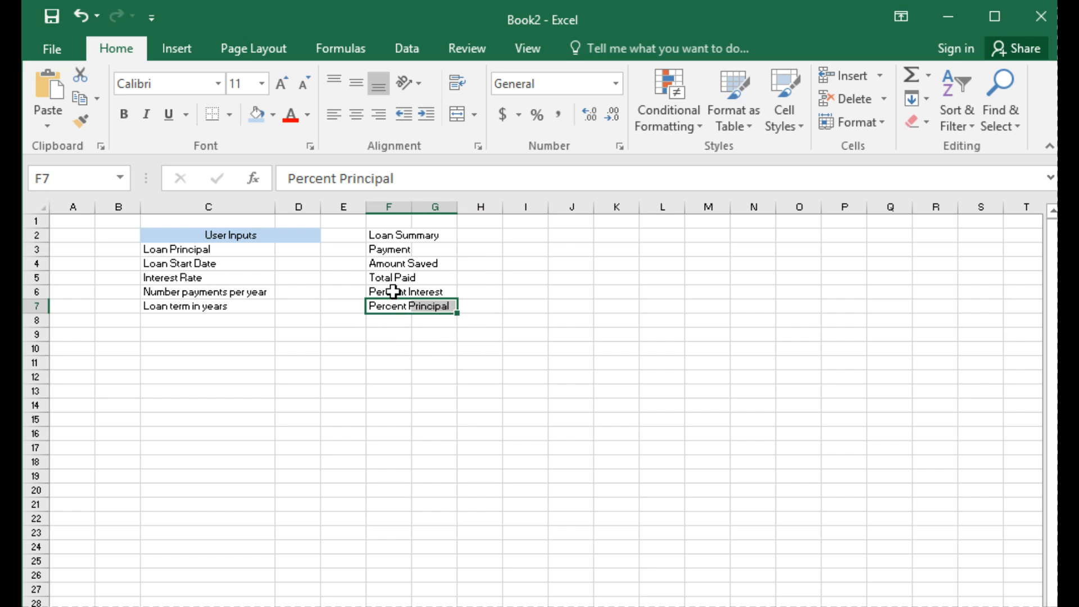
pyautogui.moveTo(395, 290); pyautogui.dragTo(417, 291)
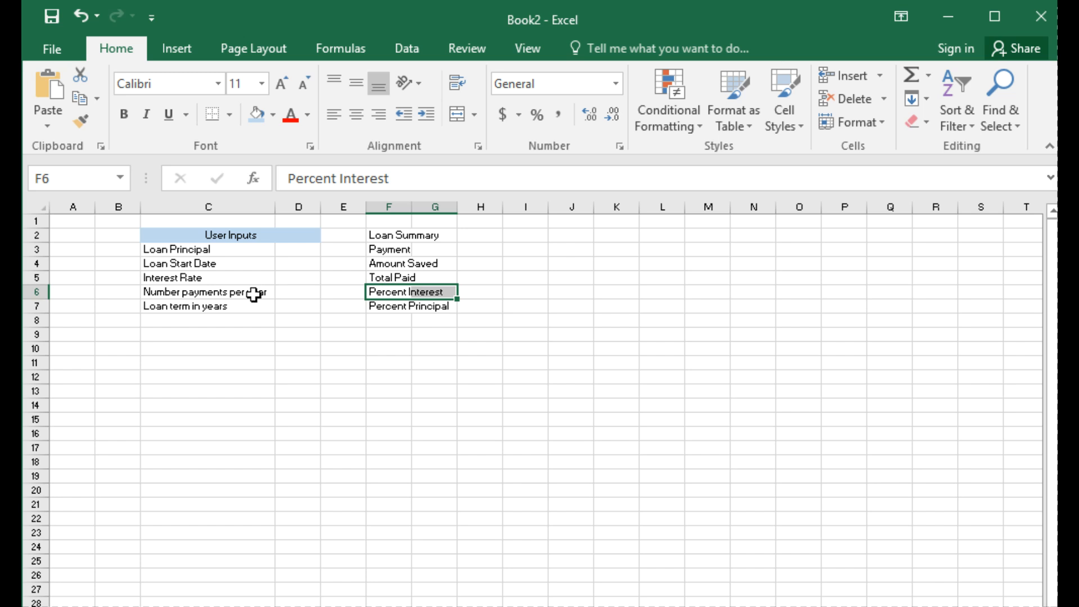
pyautogui.click(212, 279)
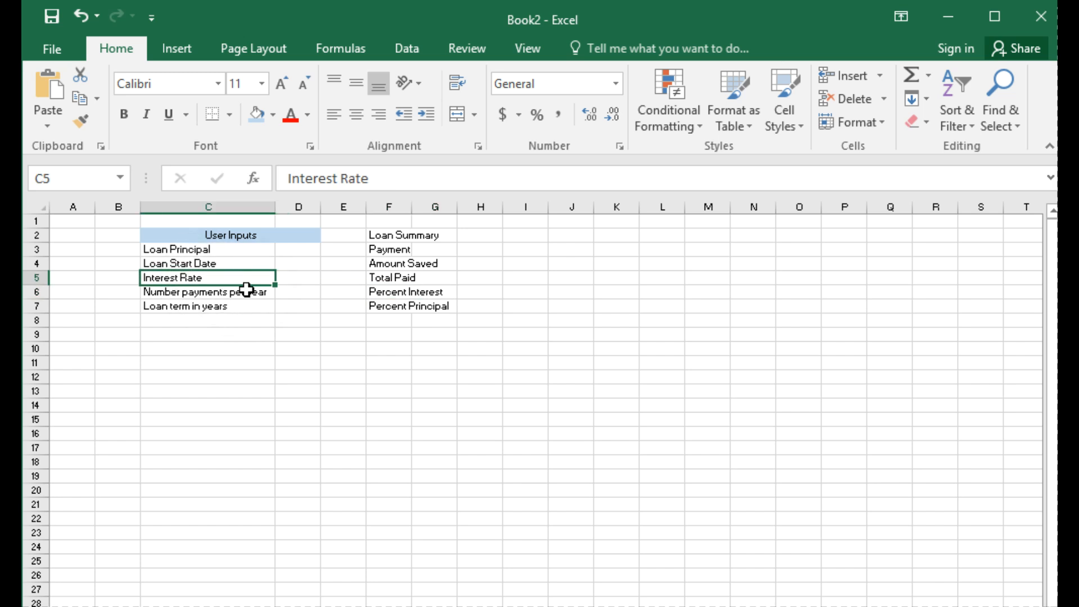
# Step: Fill the Loan Summary heading cells F2:G2 with light blue and widen column G to more than twice its width
pyautogui.moveTo(447, 235); pyautogui.dragTo(461, 235)
pyautogui.click(389, 239)
pyautogui.moveTo(388, 239); pyautogui.dragTo(429, 234)
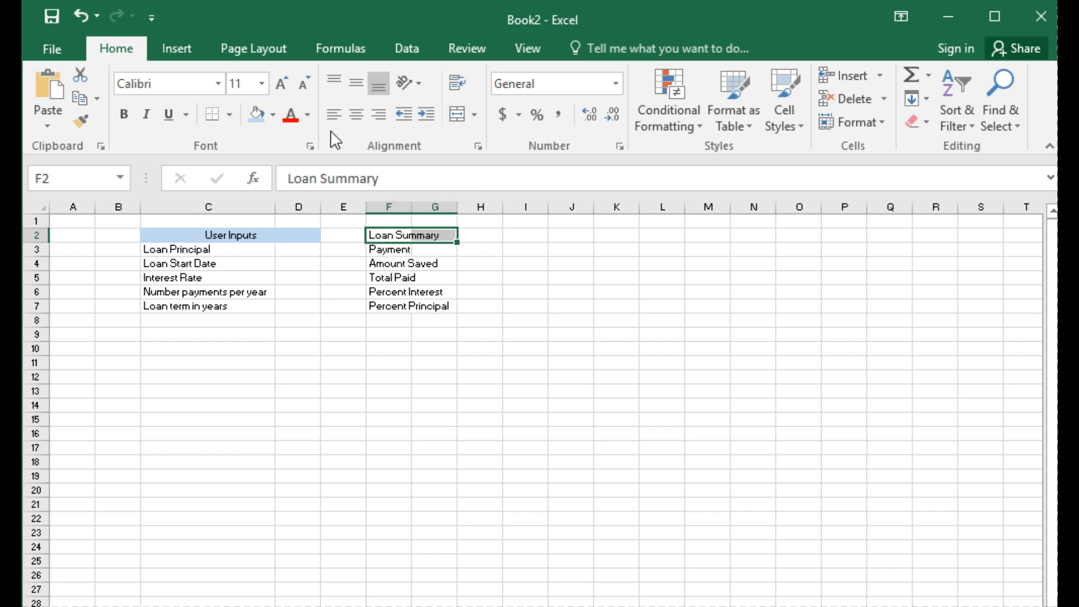
pyautogui.click(251, 122)
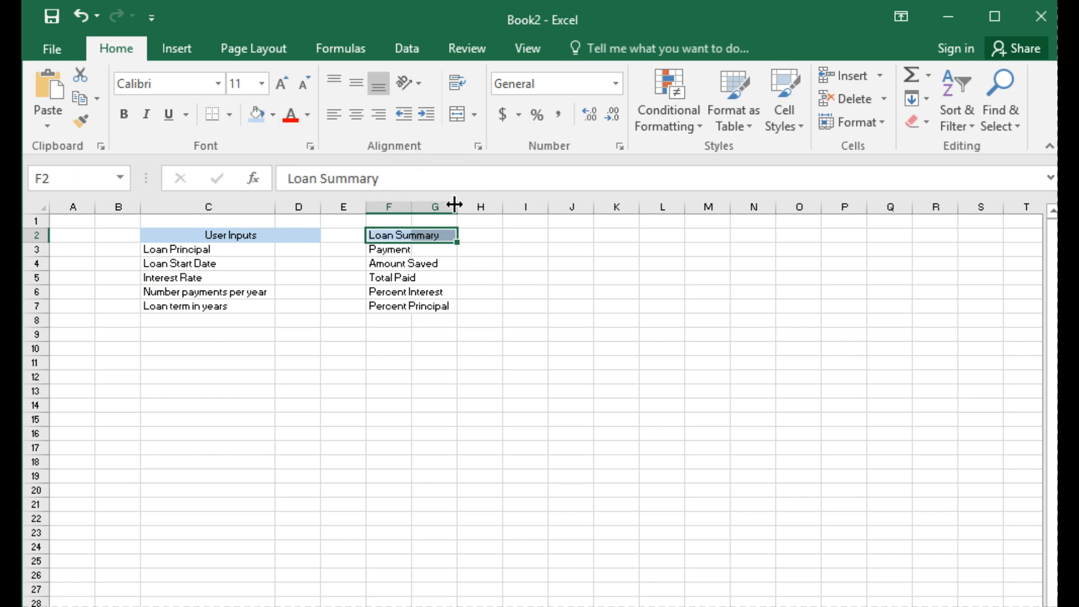
pyautogui.moveTo(456, 203); pyautogui.dragTo(522, 202)
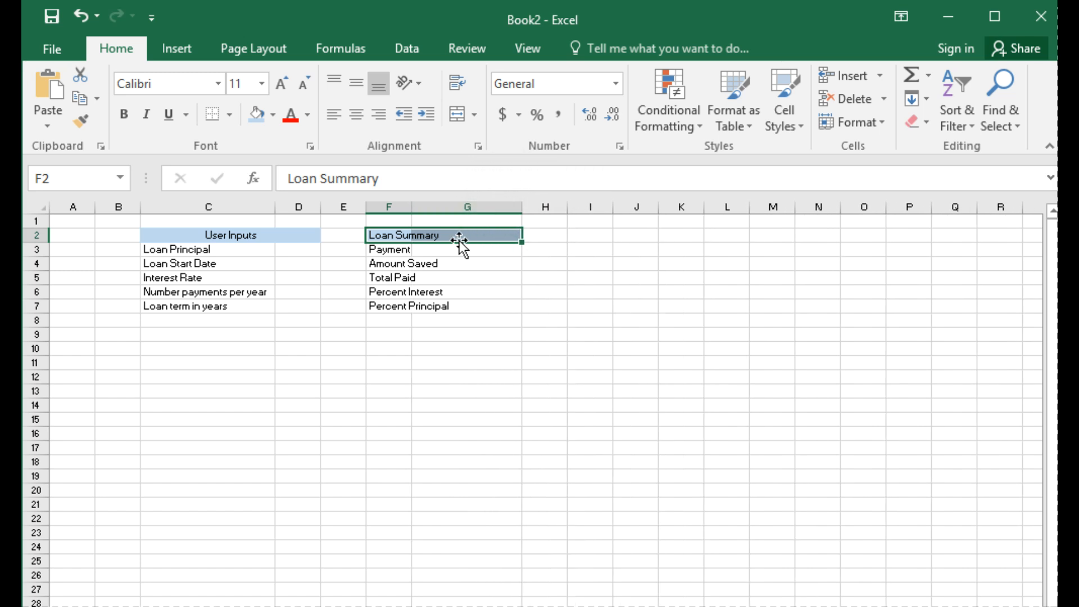
# Step: Merge F2:G2 with the Loan Summary heading centered, and widen column F to fit all its labels
pyautogui.click(475, 114)
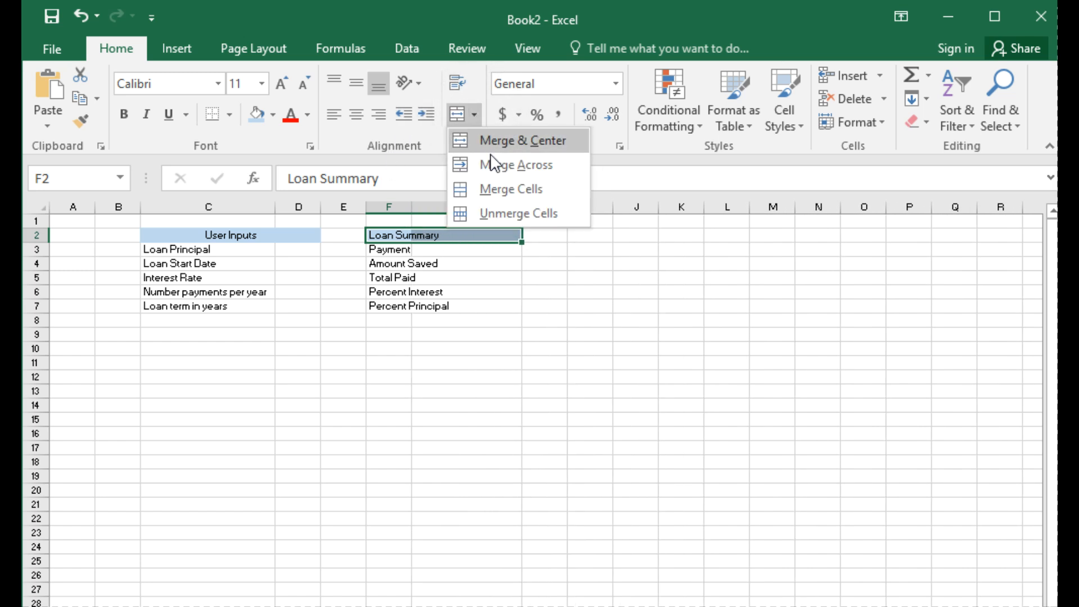
pyautogui.click(521, 195)
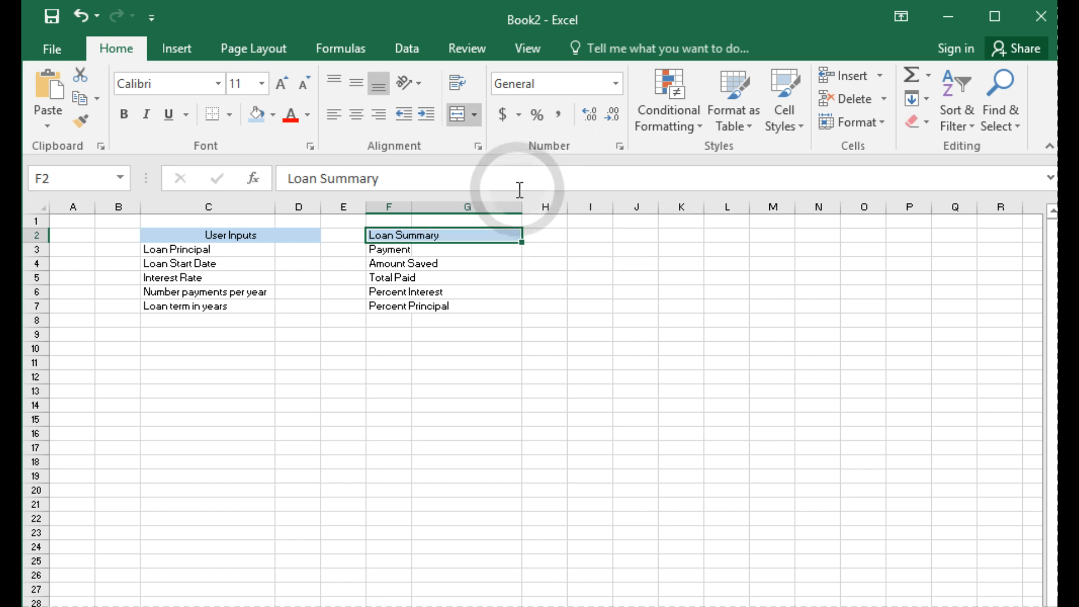
pyautogui.click(356, 114)
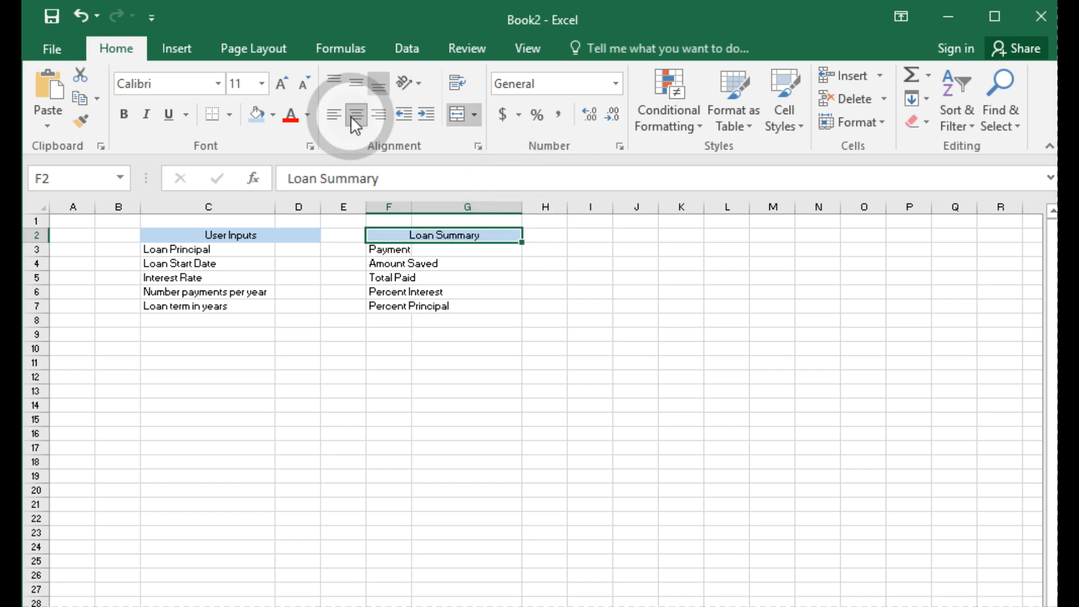
pyautogui.click(604, 348)
pyautogui.moveTo(412, 207); pyautogui.dragTo(460, 207)
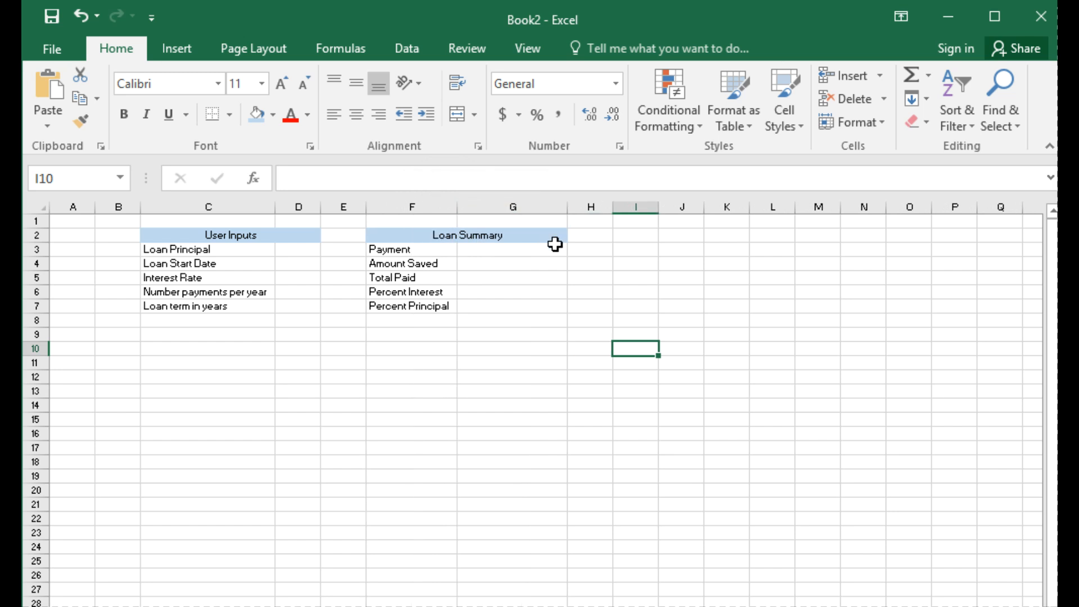
# Step: Apply thick outside borders around the User Inputs table C2:D7 and the Loan Summary table F2:G7
pyautogui.moveTo(149, 228); pyautogui.dragTo(240, 301)
pyautogui.click(230, 115)
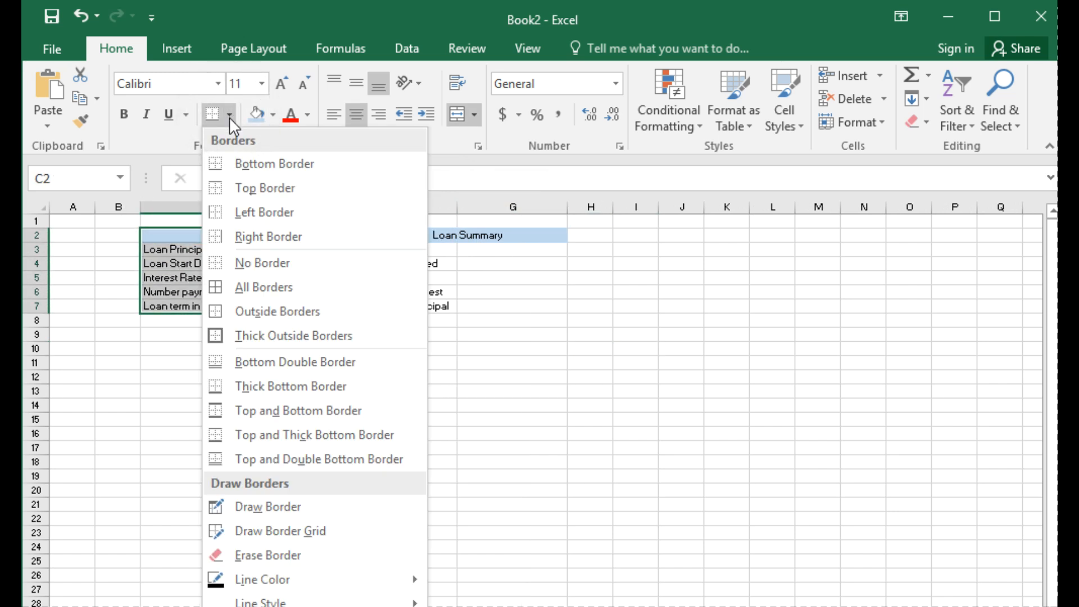
pyautogui.click(250, 335)
pyautogui.moveTo(385, 236); pyautogui.dragTo(447, 311)
pyautogui.click(229, 114)
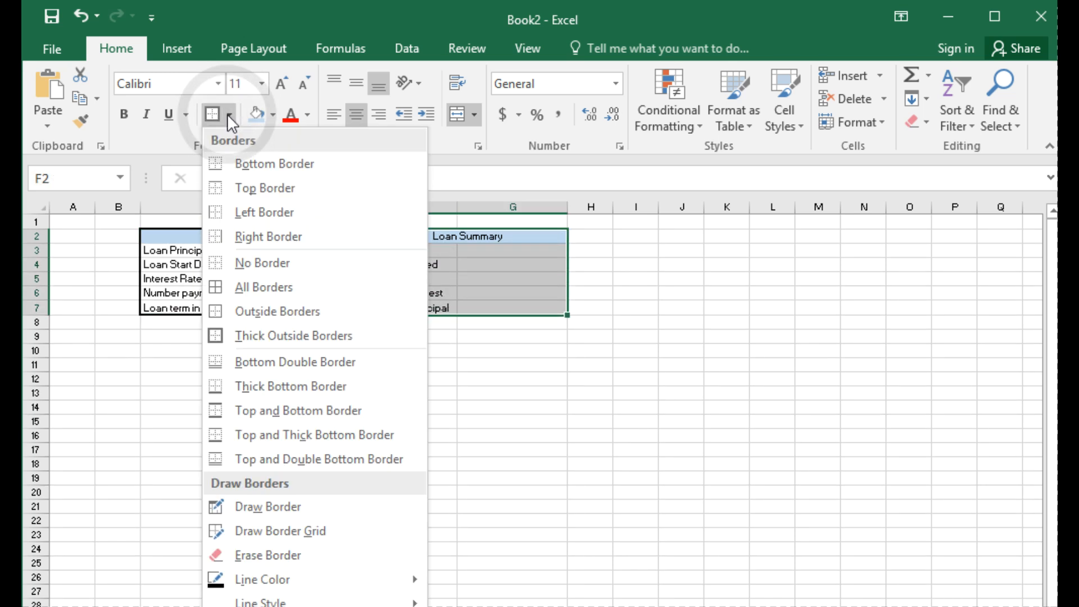
pyautogui.click(305, 335)
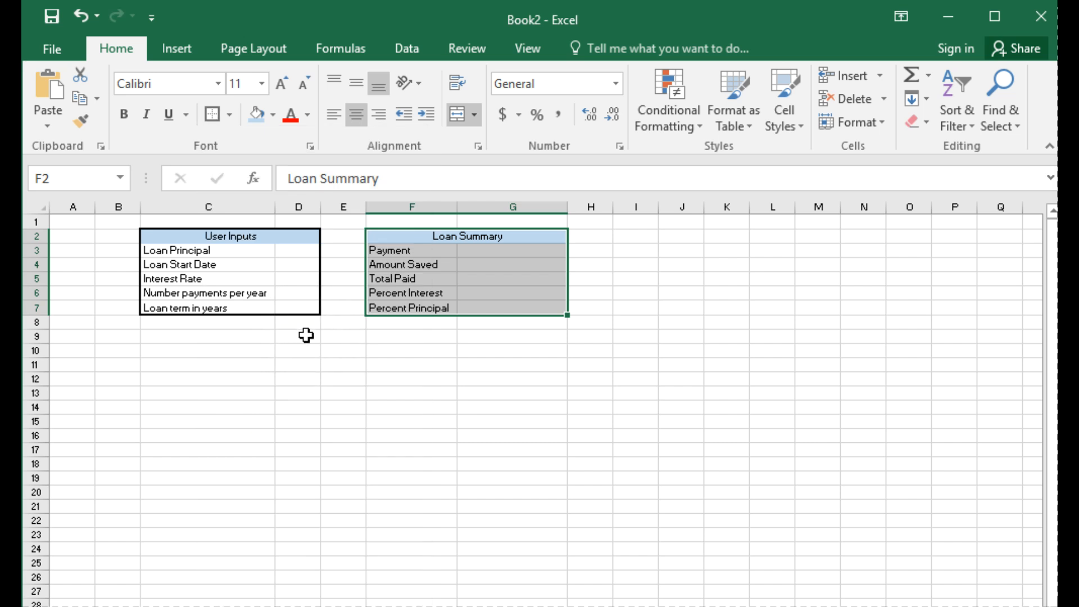
pyautogui.click(509, 366)
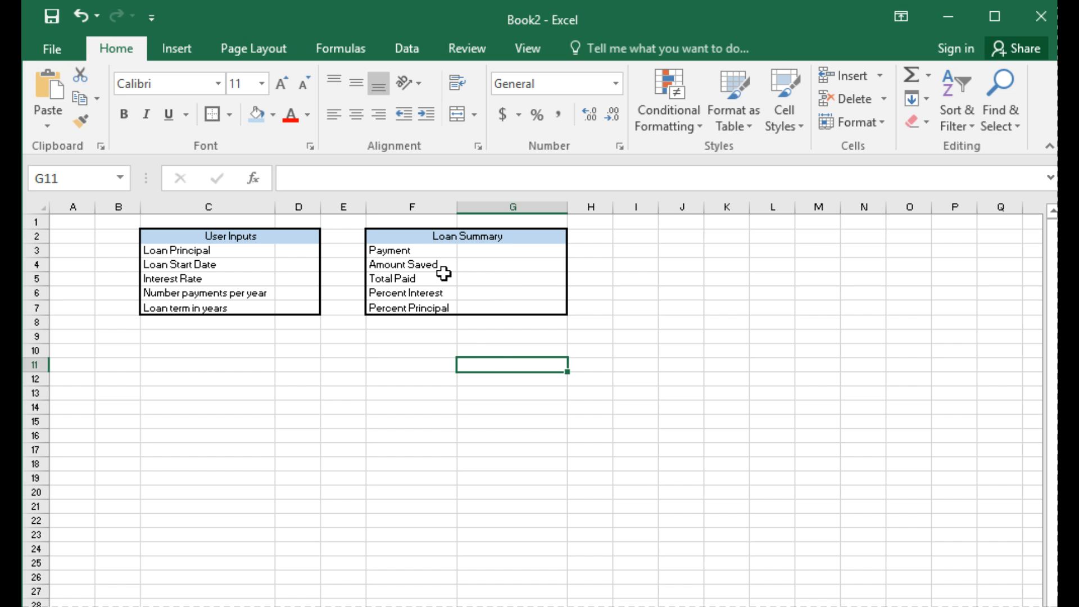
# Step: Enter 1000 as the Loan Principal in cell D3
pyautogui.click(314, 251)
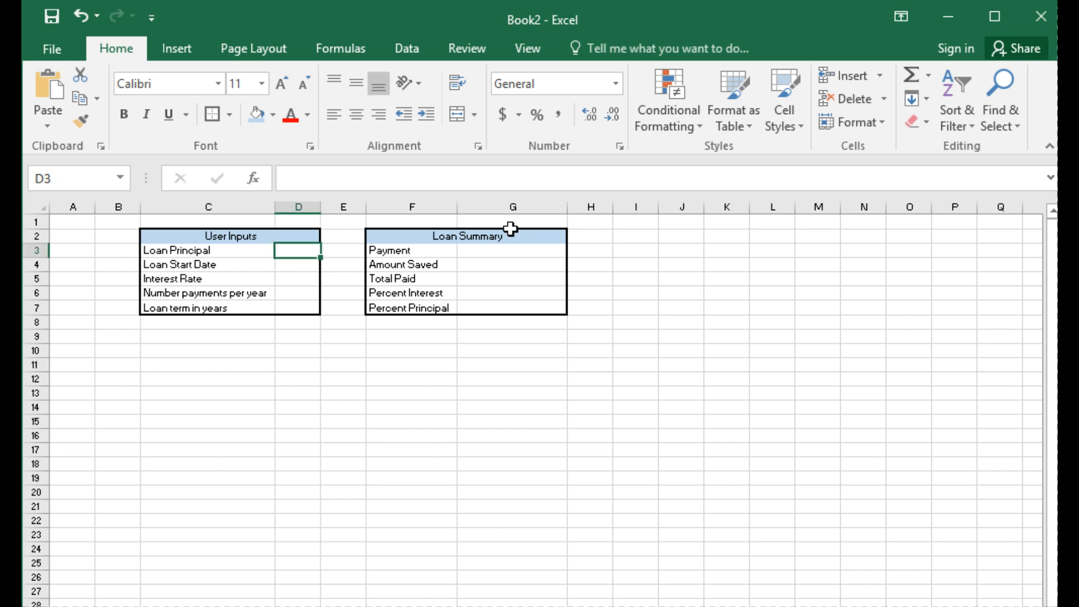
pyautogui.write('1000')
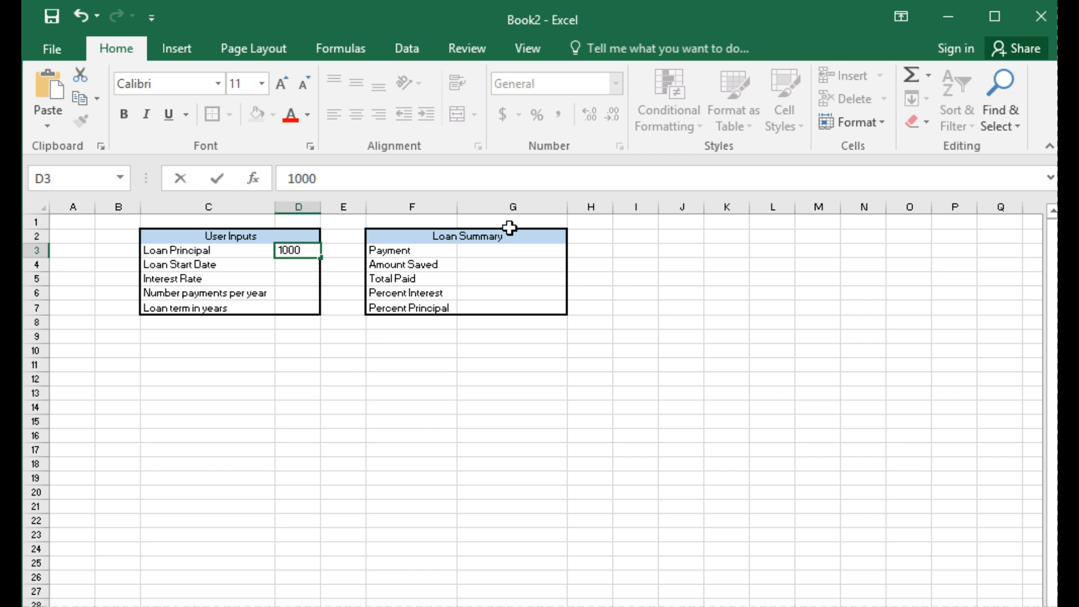
pyautogui.press('Return')
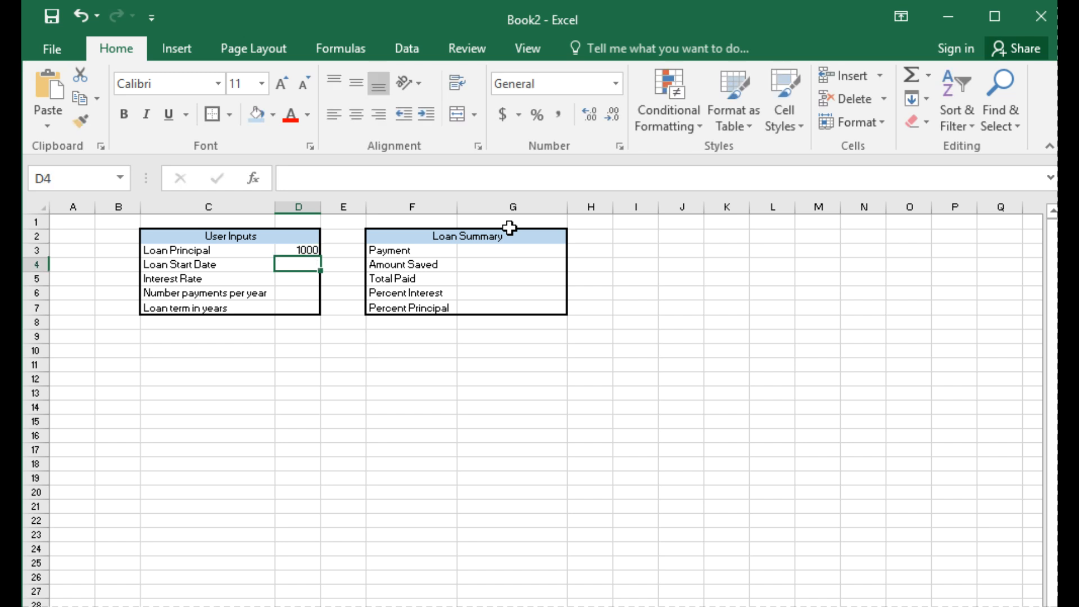
# Step: Format the loan principal in D3 as Currency with two decimal places and the $ symbol, and widen columns D and F slightly
pyautogui.rightClick(309, 248)
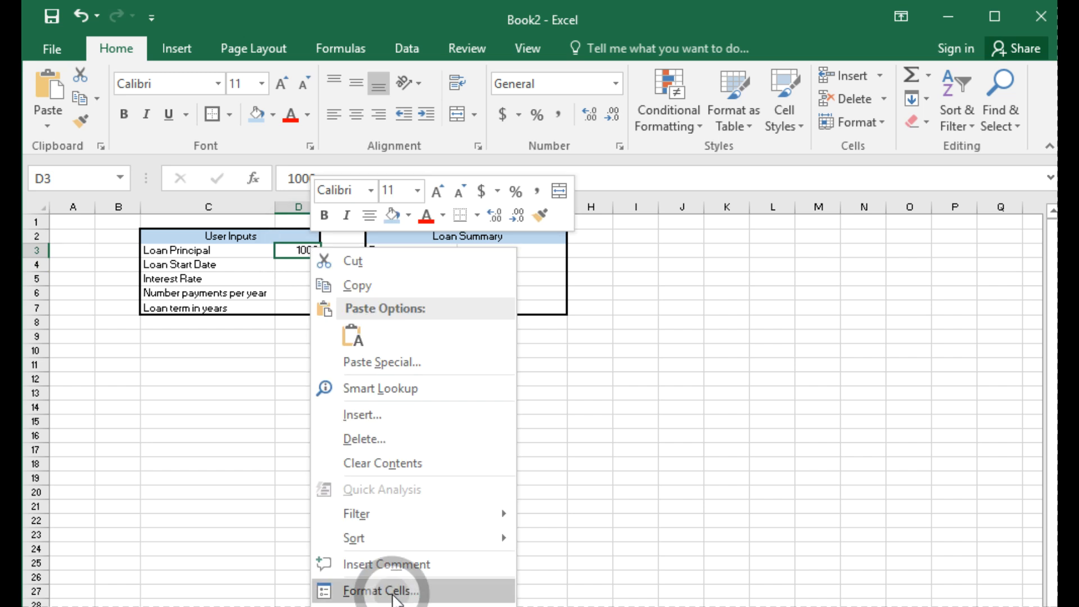
pyautogui.click(388, 591)
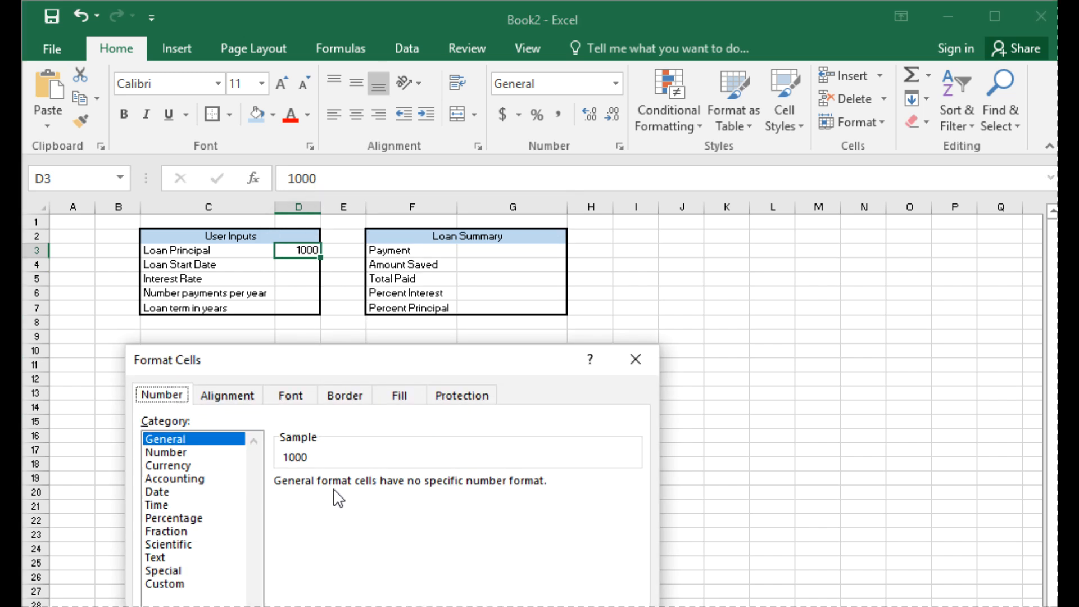
pyautogui.moveTo(373, 353); pyautogui.dragTo(405, 328)
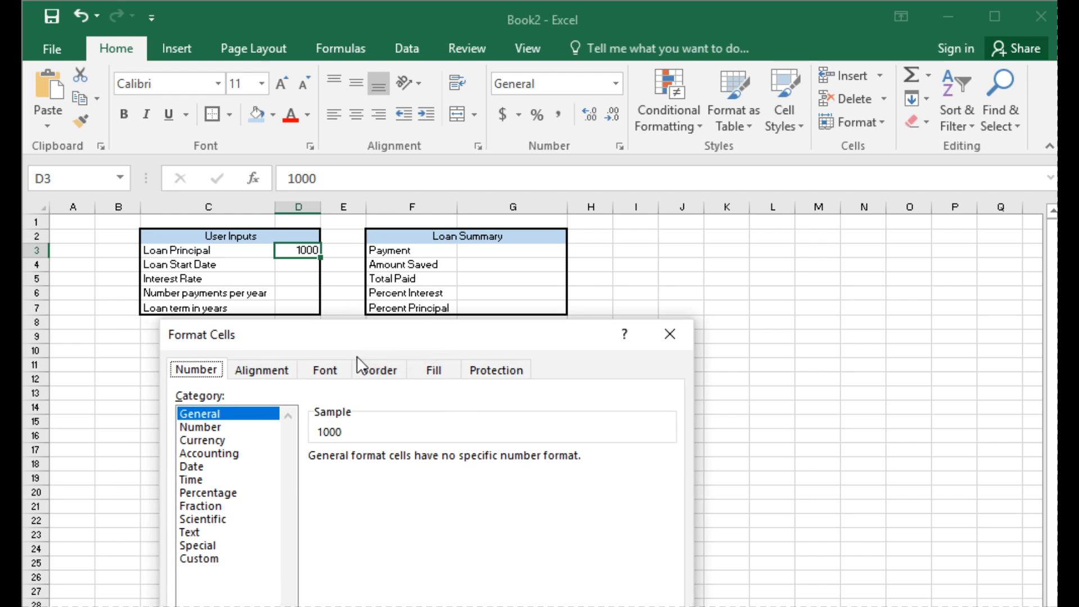
pyautogui.click(236, 441)
pyautogui.moveTo(577, 344); pyautogui.dragTo(831, 159)
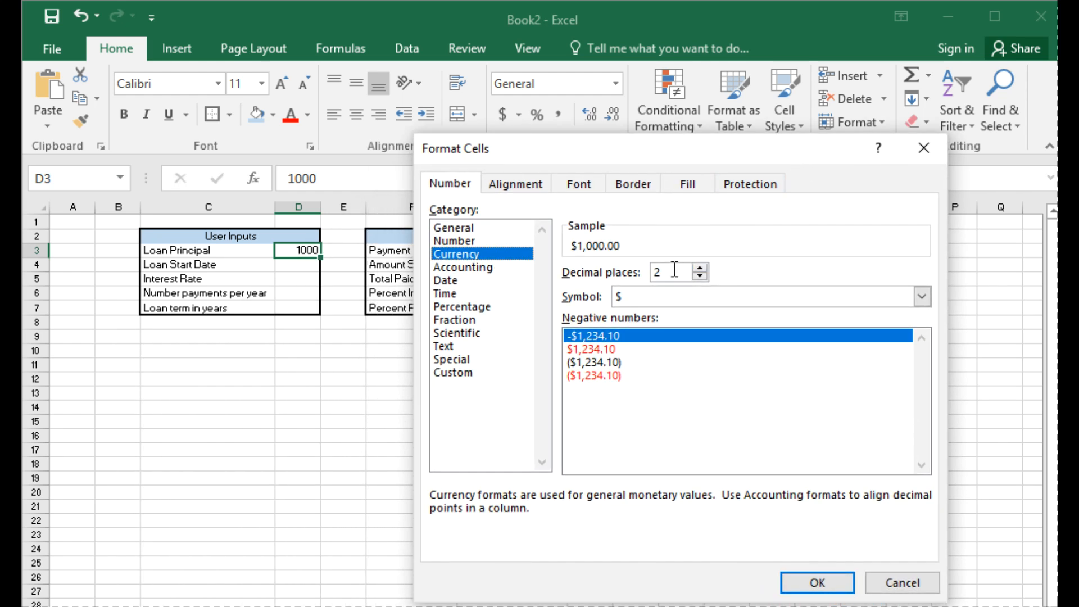
pyautogui.click(818, 584)
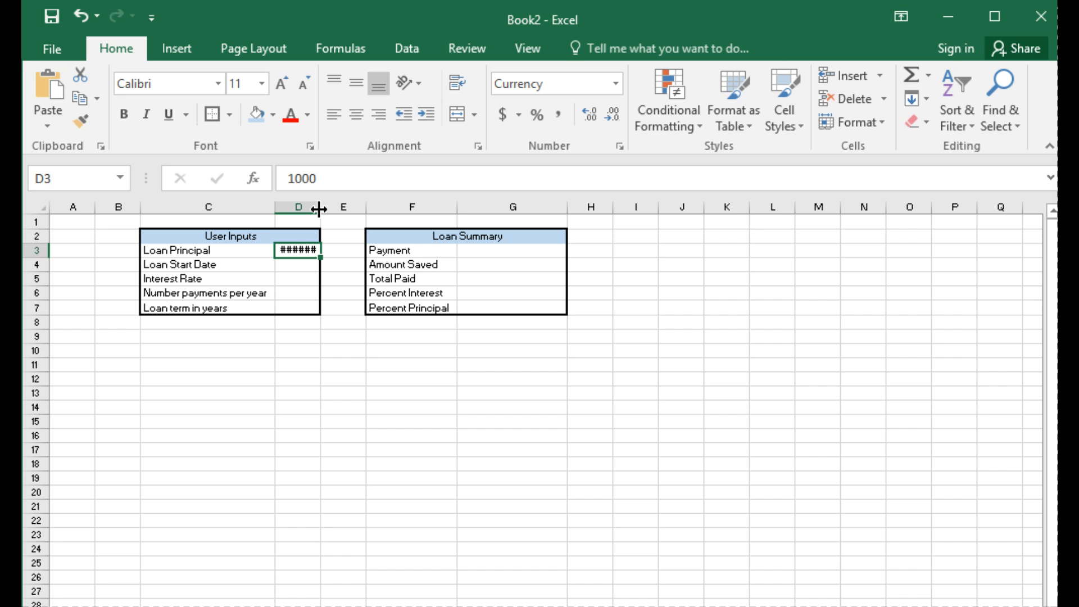
pyautogui.moveTo(319, 209); pyautogui.dragTo(349, 209)
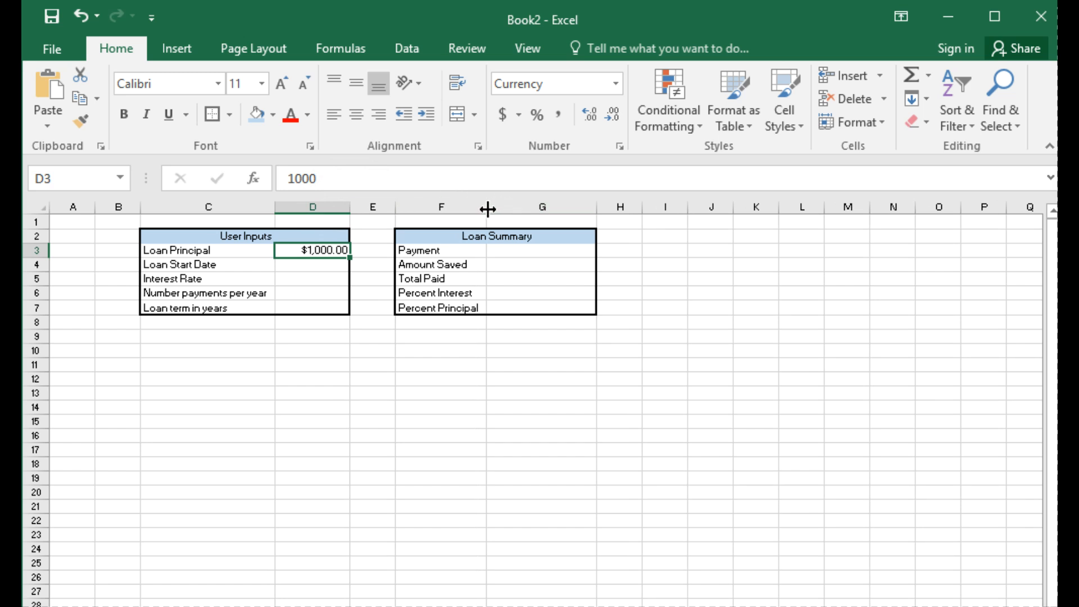
pyautogui.moveTo(487, 209); pyautogui.dragTo(506, 209)
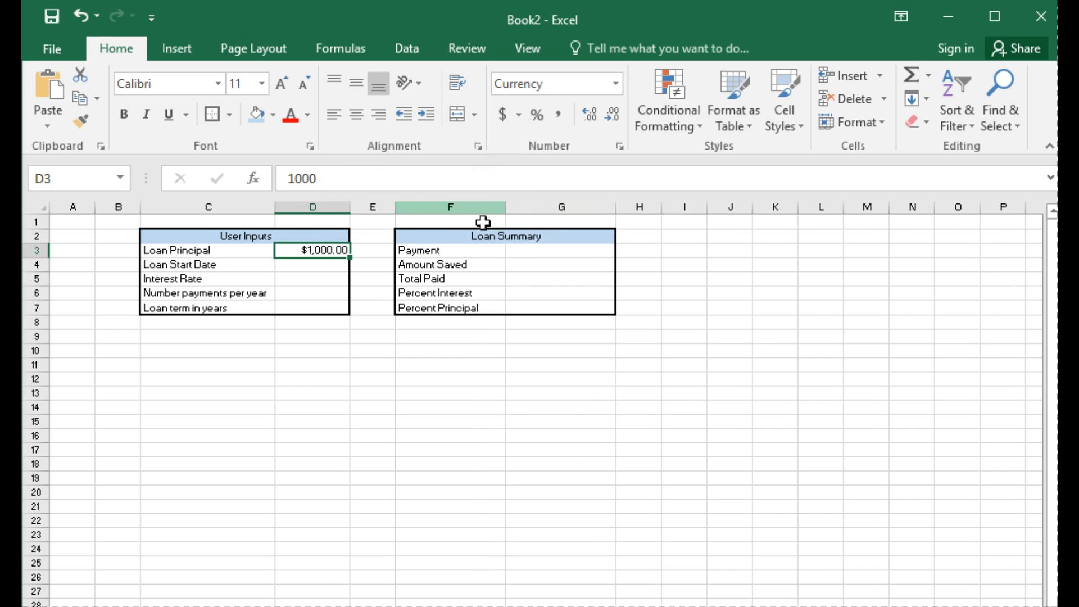
# Step: Enter 1/1/2001 as the Loan Start Date in cell D4
pyautogui.click(308, 262)
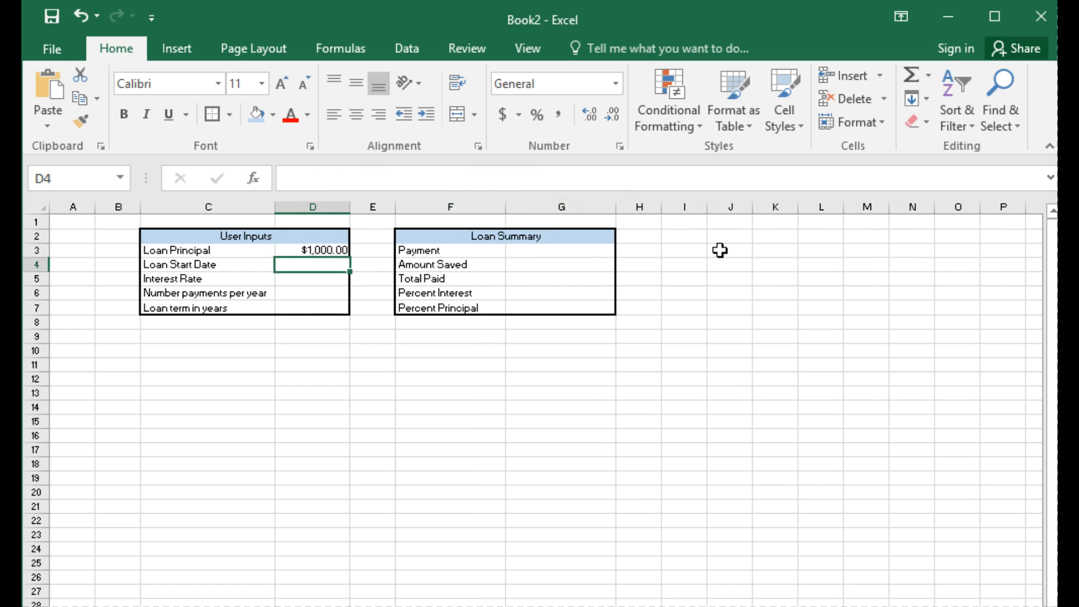
pyautogui.write('01/')
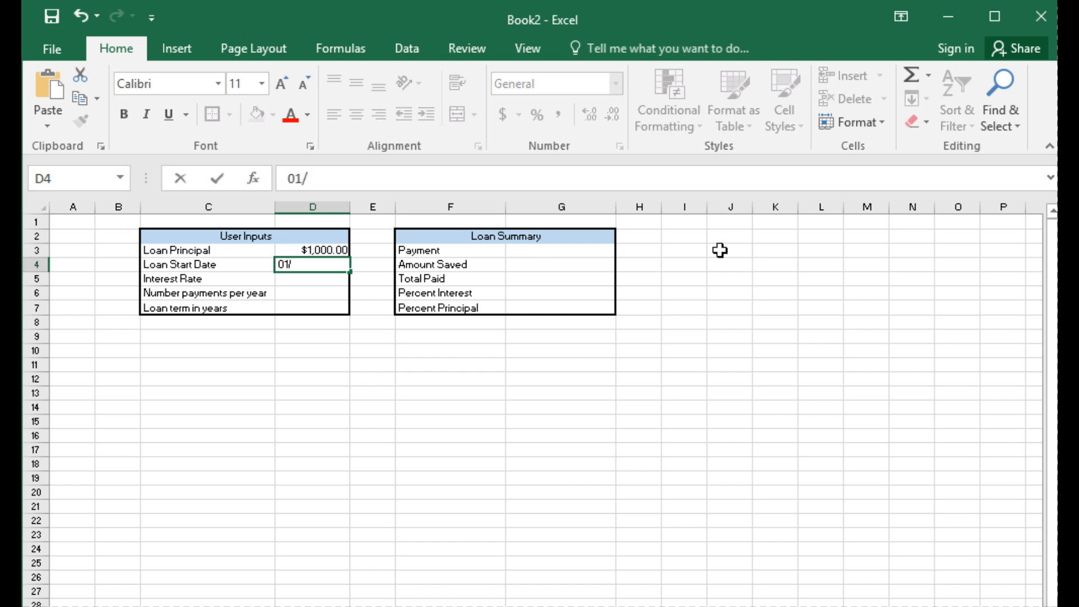
pyautogui.write('01/2001')
pyautogui.press('Return')
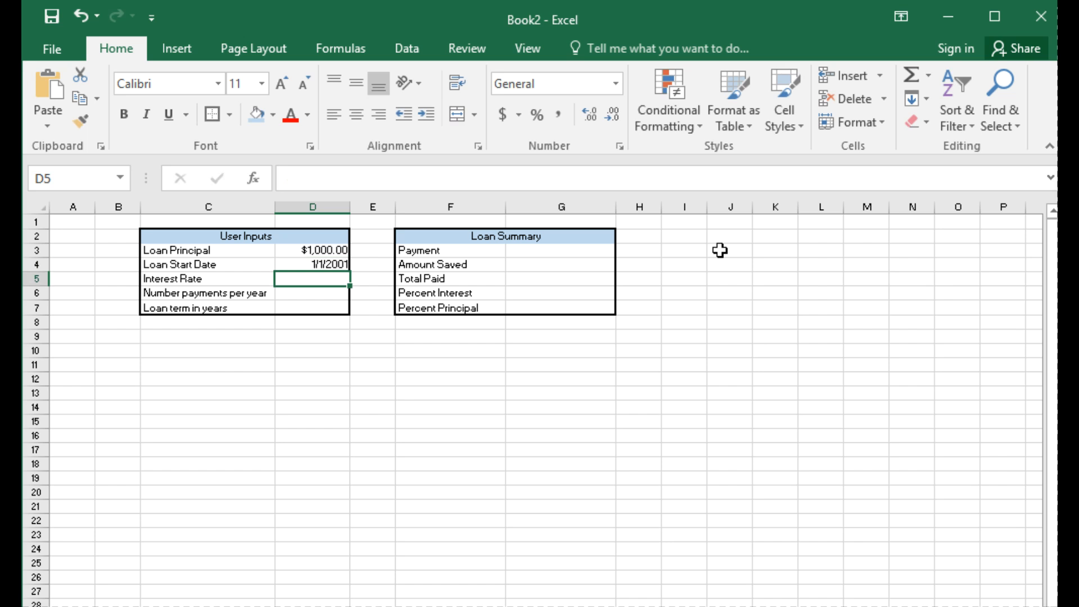
pyautogui.click(319, 263)
pyautogui.rightClick(327, 263)
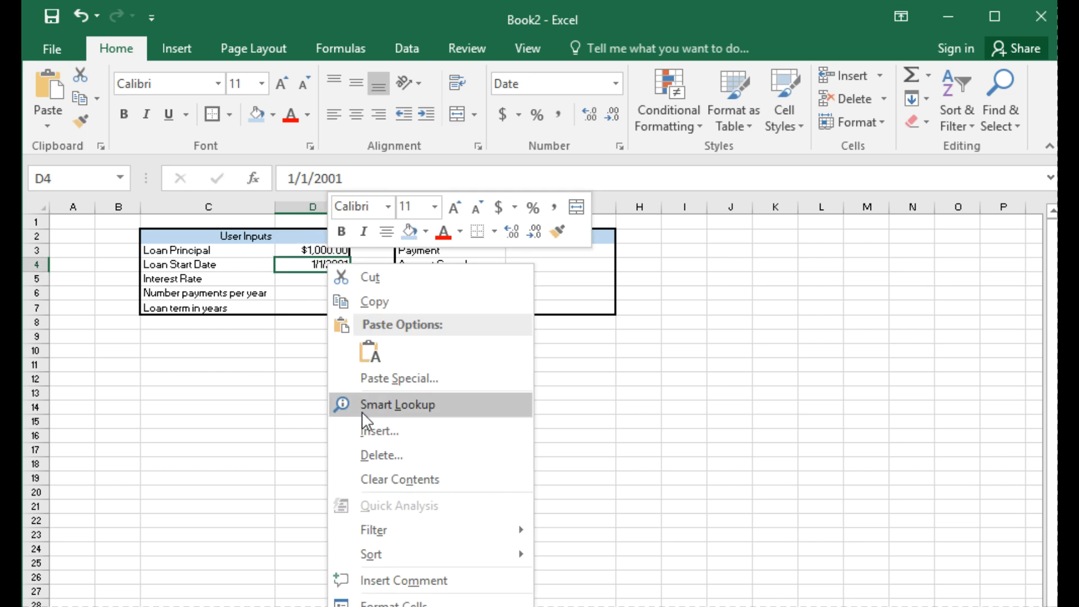
pyautogui.click(409, 603)
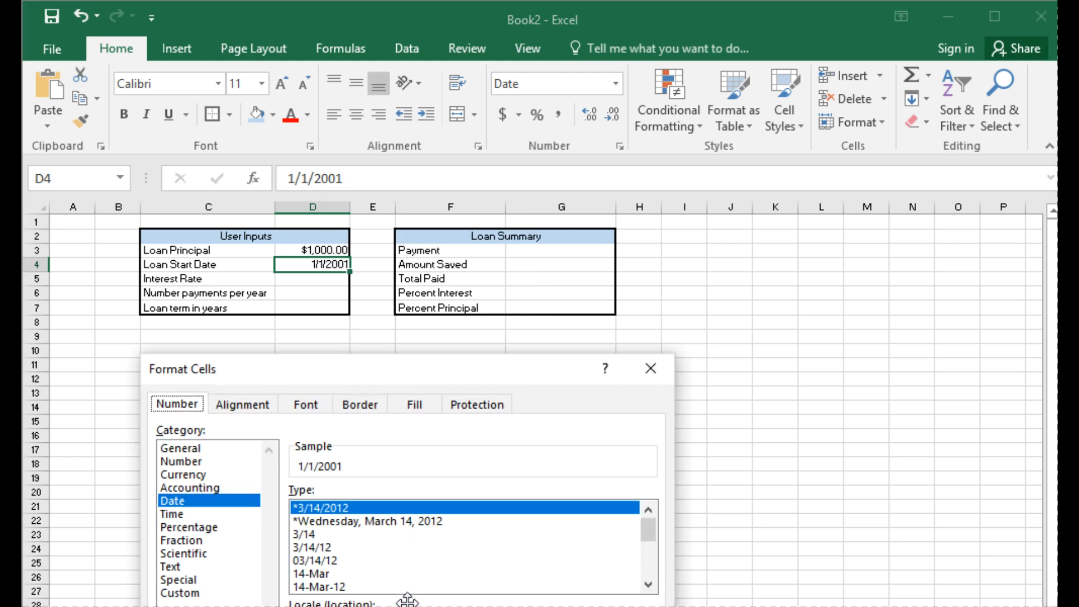
pyautogui.moveTo(409, 371); pyautogui.dragTo(793, 190)
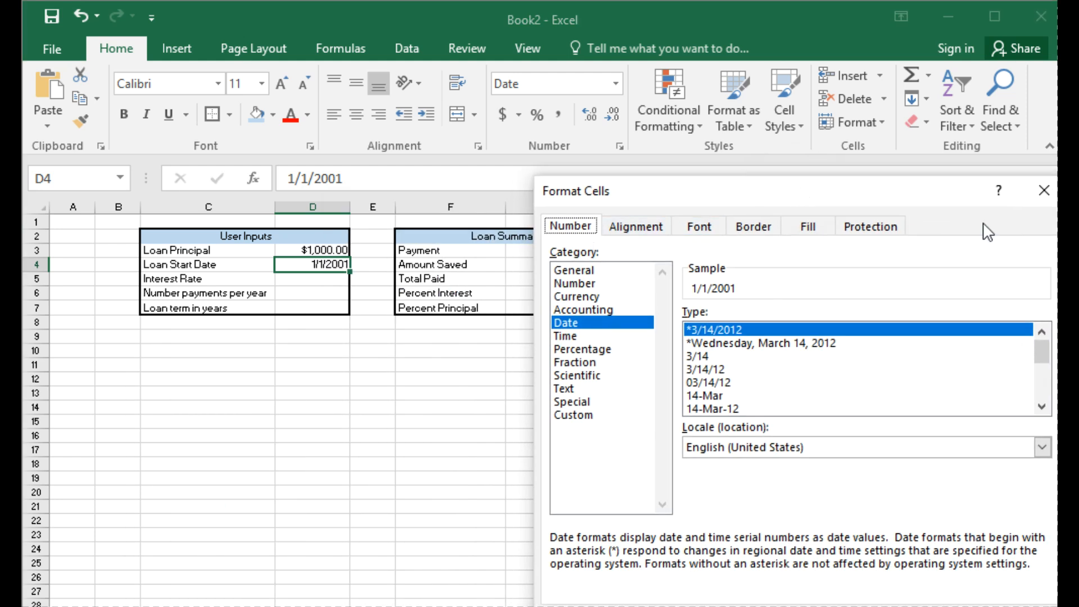
pyautogui.click(1040, 187)
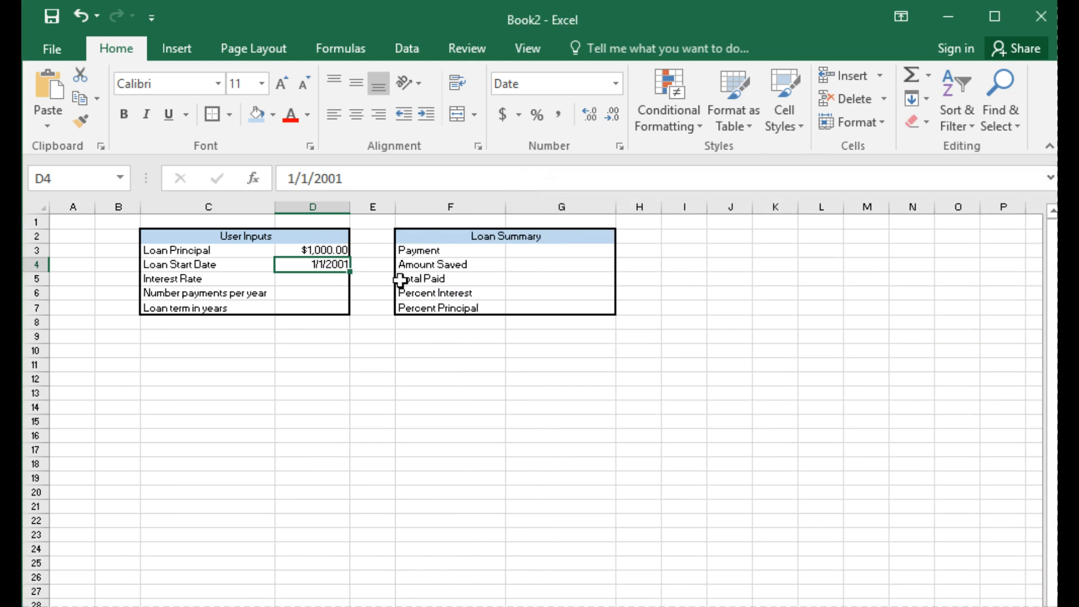
# Step: Apply the Date number format of type *3/14/2012 to the loan start date in D4
pyautogui.rightClick(331, 267)
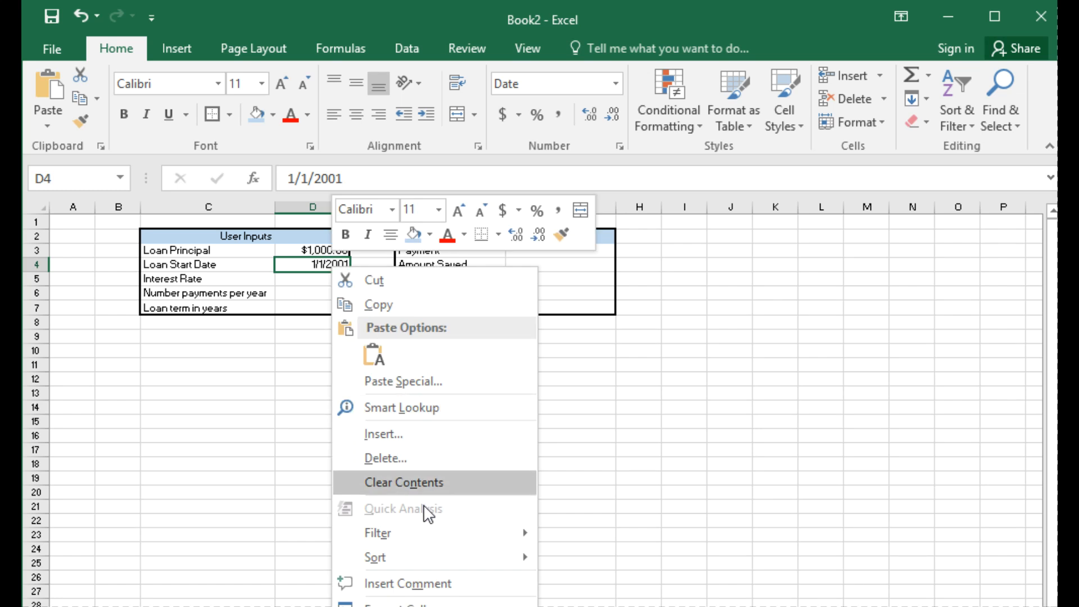
pyautogui.click(427, 602)
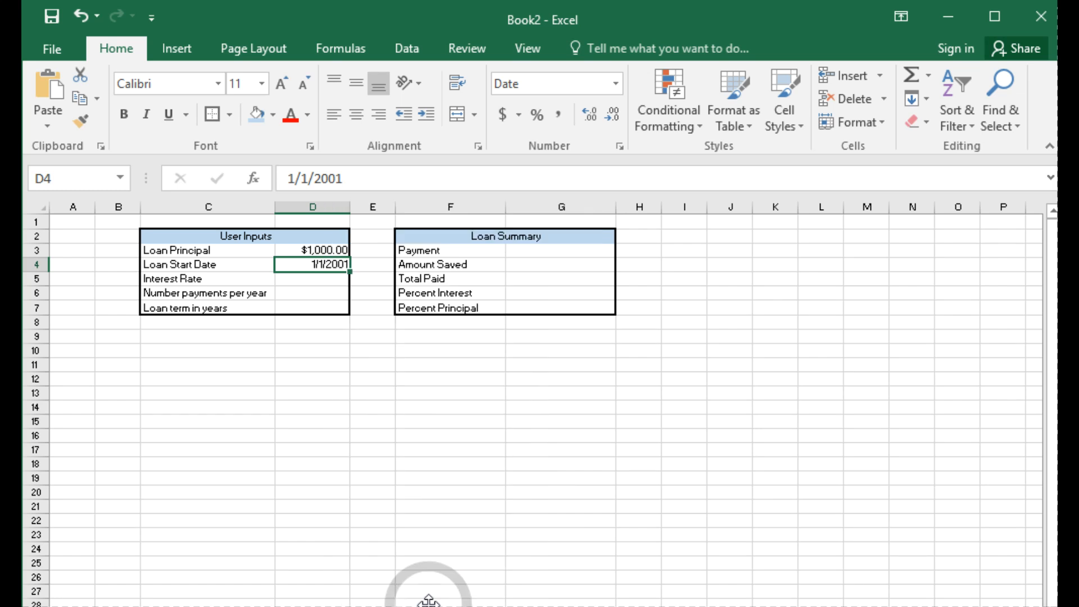
pyautogui.moveTo(366, 362); pyautogui.dragTo(732, 157)
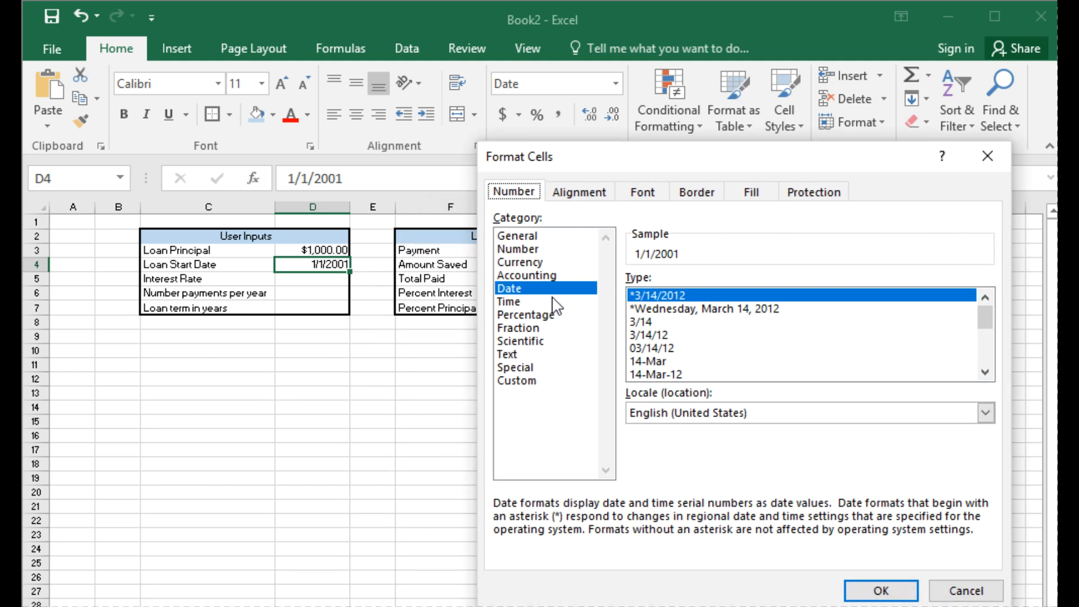
pyautogui.click(870, 592)
# Step: Enter .05 as the Interest Rate in cell D5
pyautogui.click(301, 281)
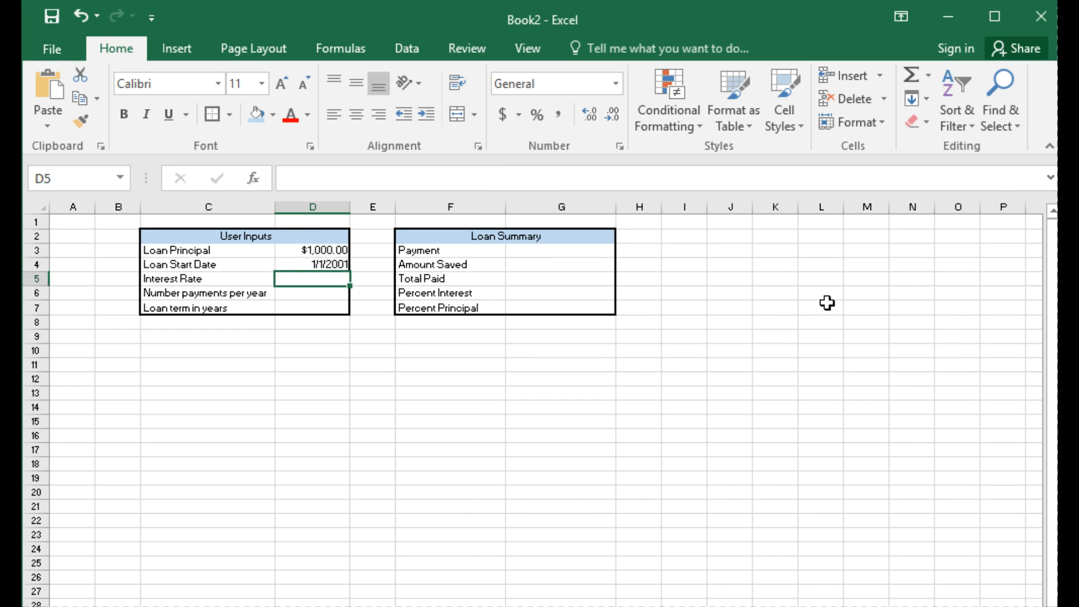
pyautogui.write('.05')
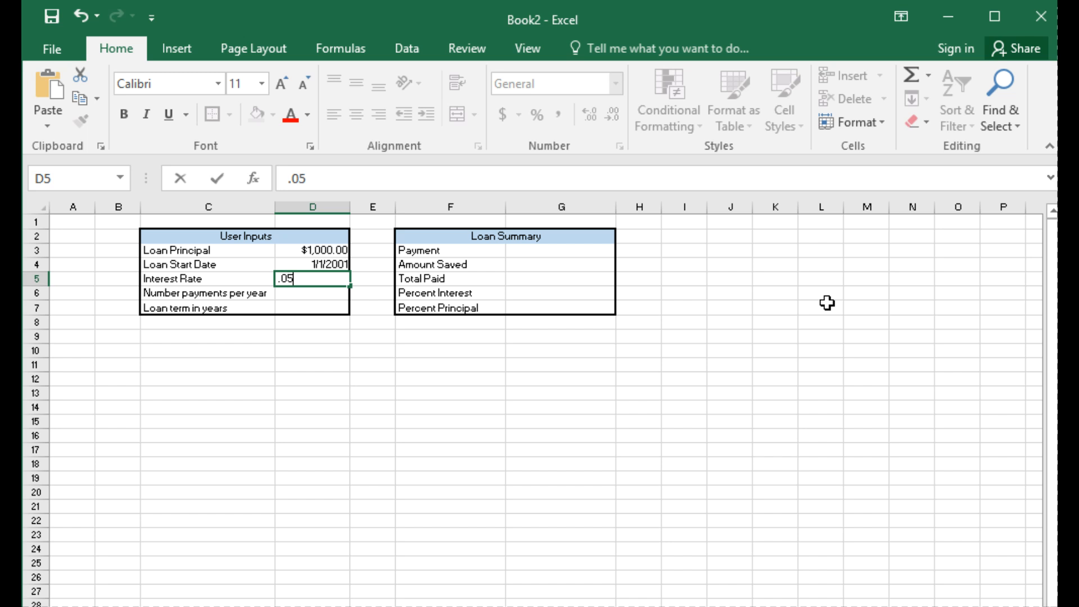
pyautogui.press('Return')
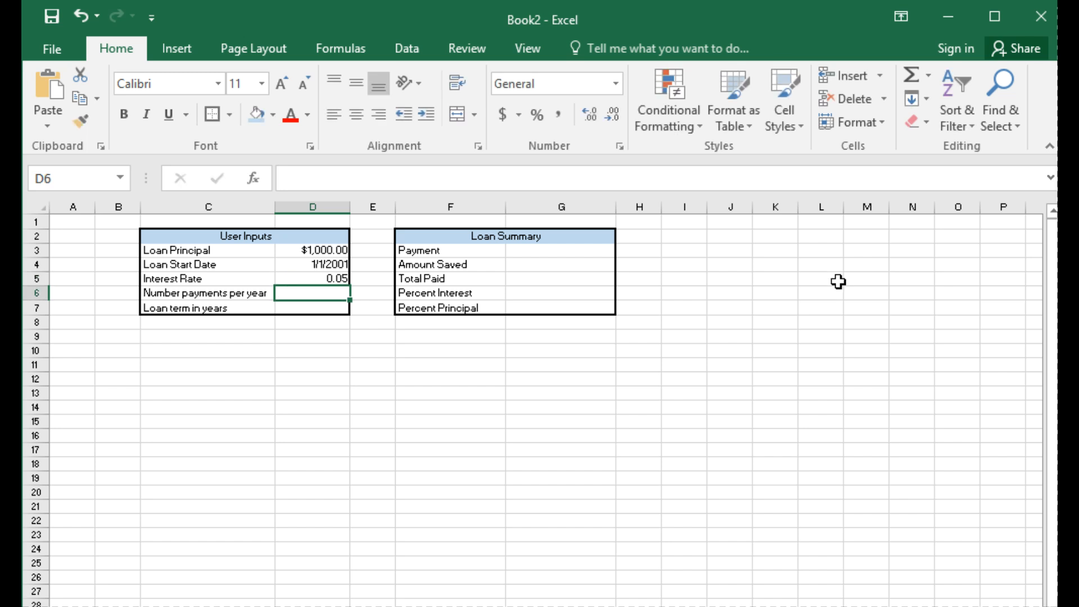
# Step: Format the interest rate in D5 as Percentage with two decimal places
pyautogui.click(337, 276)
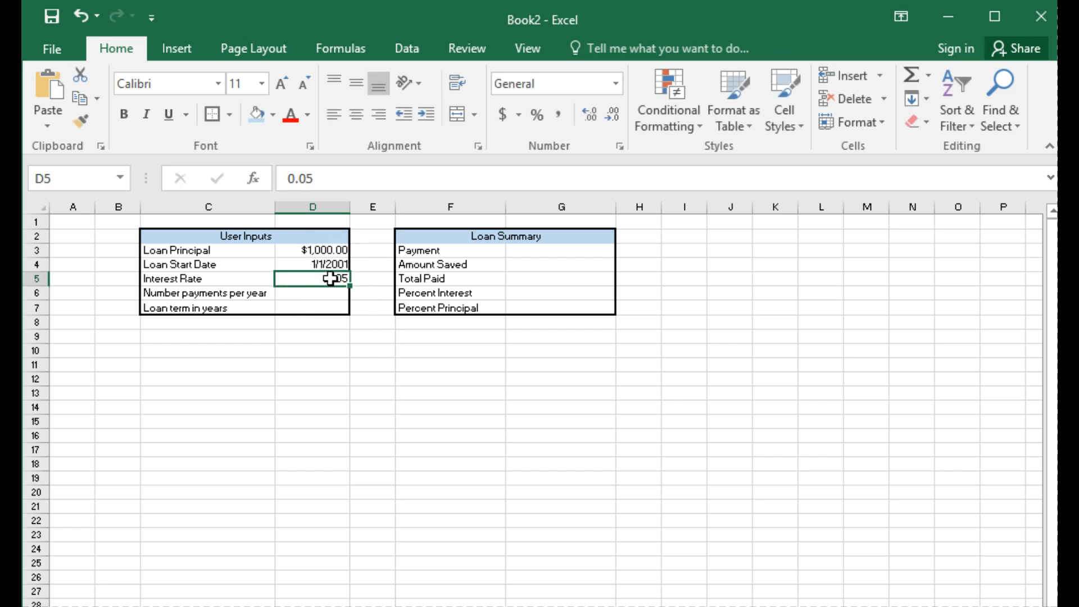
pyautogui.rightClick(337, 276)
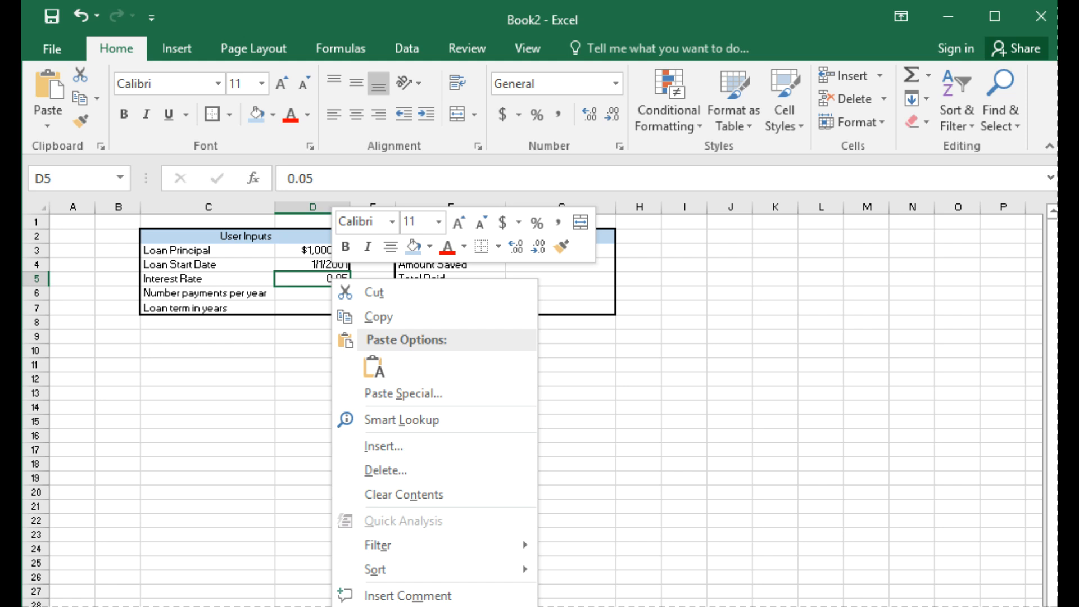
pyautogui.click(846, 565)
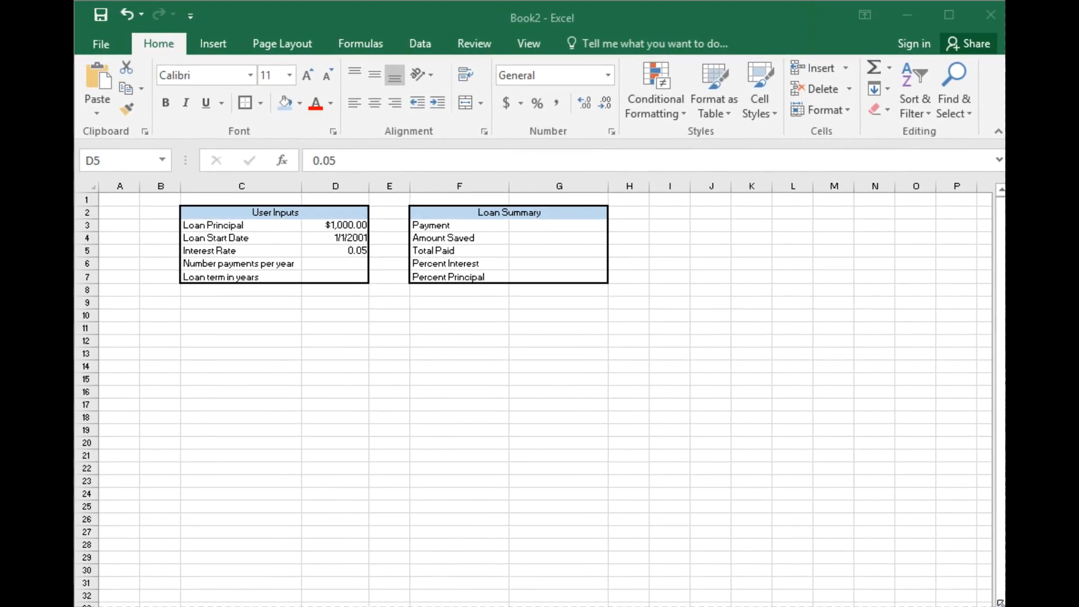
pyautogui.rightClick(340, 252)
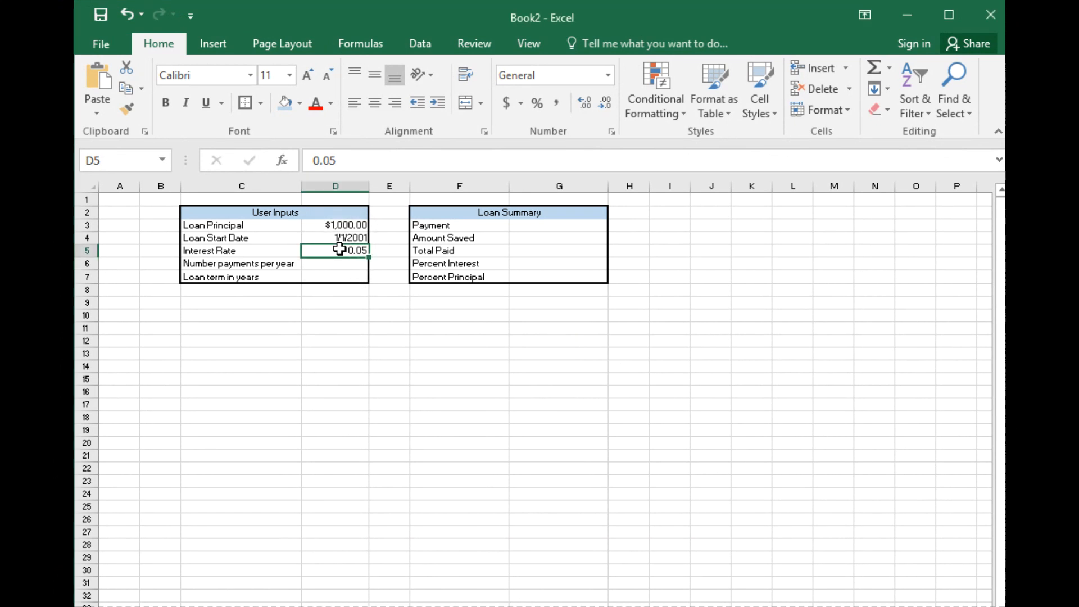
pyautogui.click(484, 557)
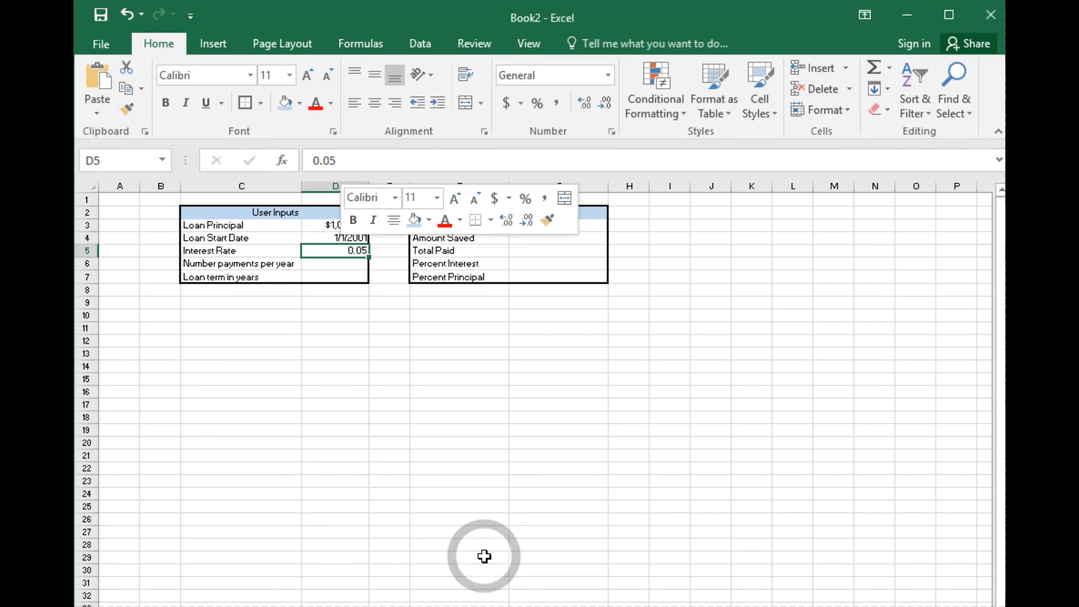
pyautogui.click(329, 487)
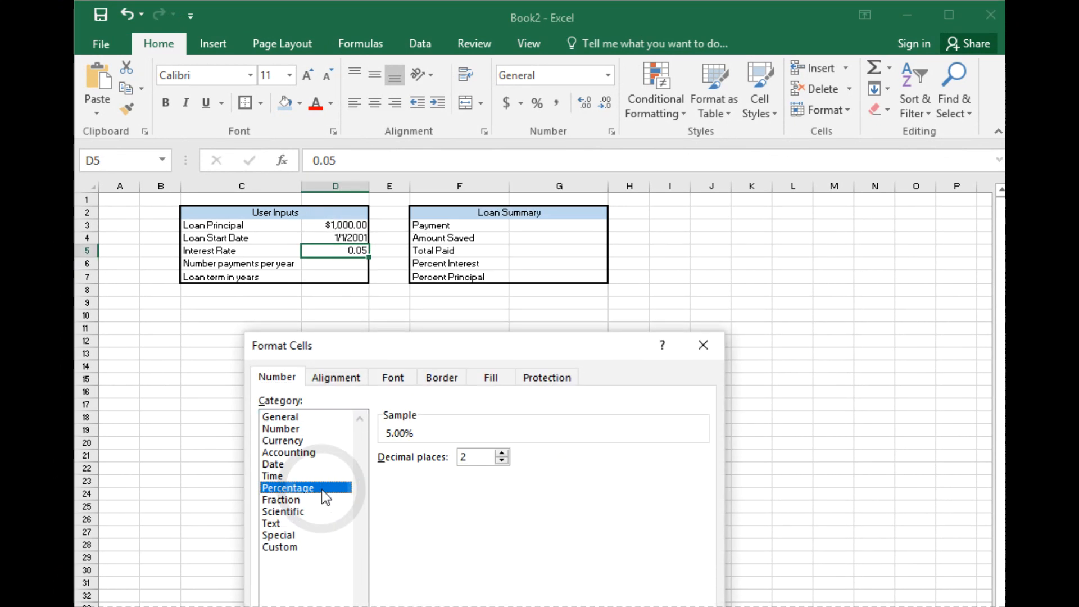
pyautogui.moveTo(498, 349); pyautogui.dragTo(629, 211)
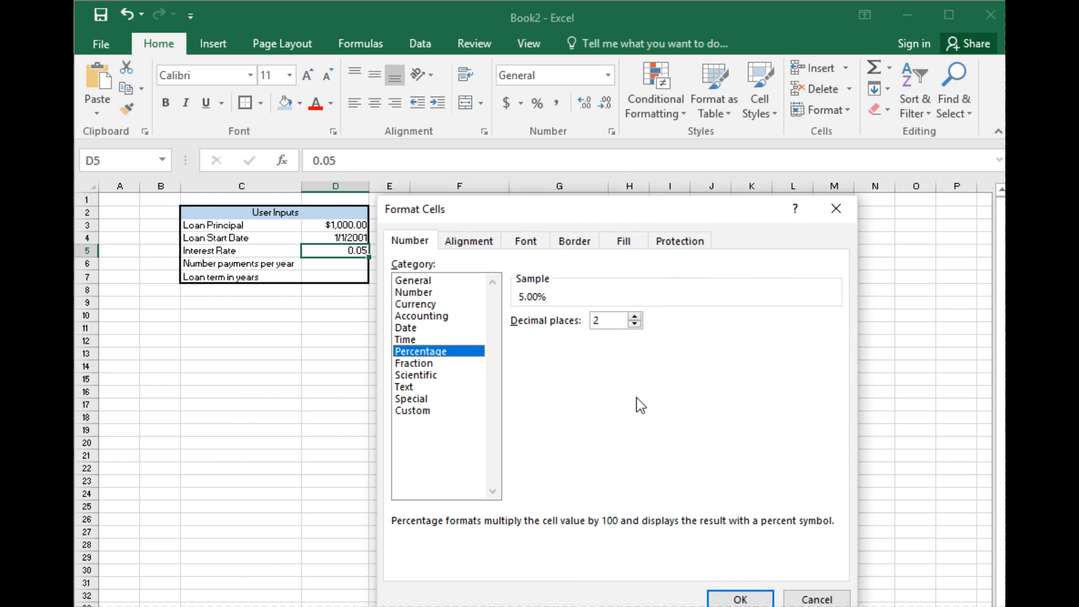
pyautogui.click(733, 599)
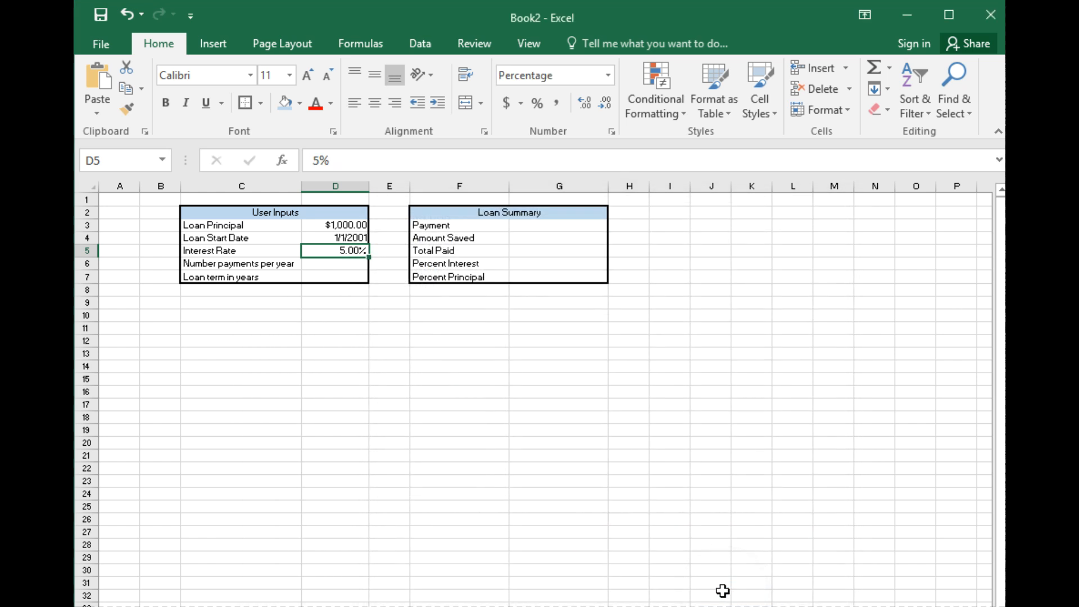
# Step: Enter 12 as the Number payments per year in D6, and select the Loan term in years cell D7
pyautogui.click(353, 265)
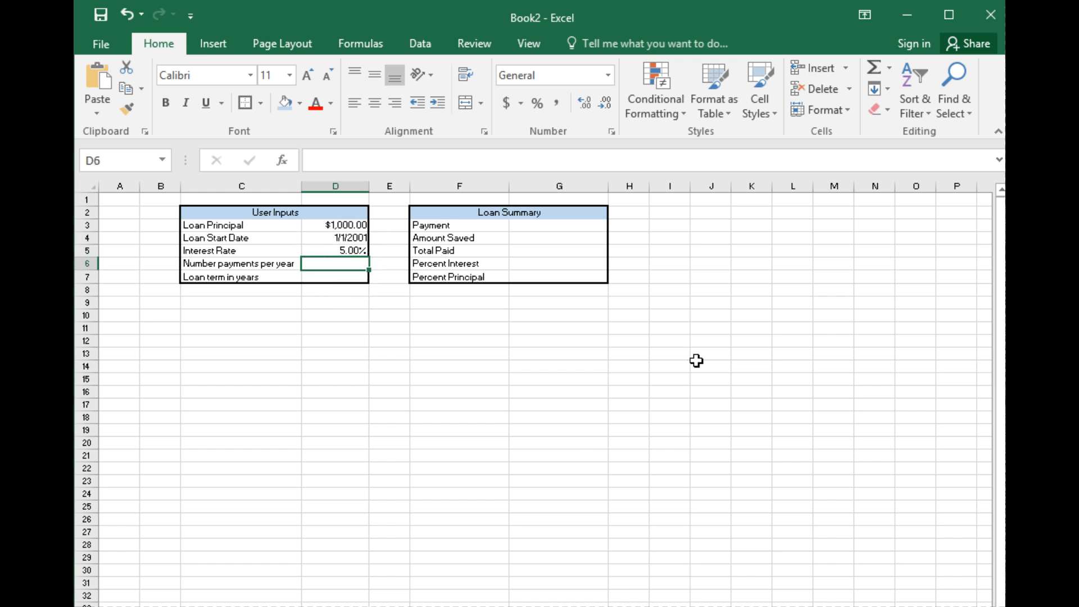
pyautogui.write('12')
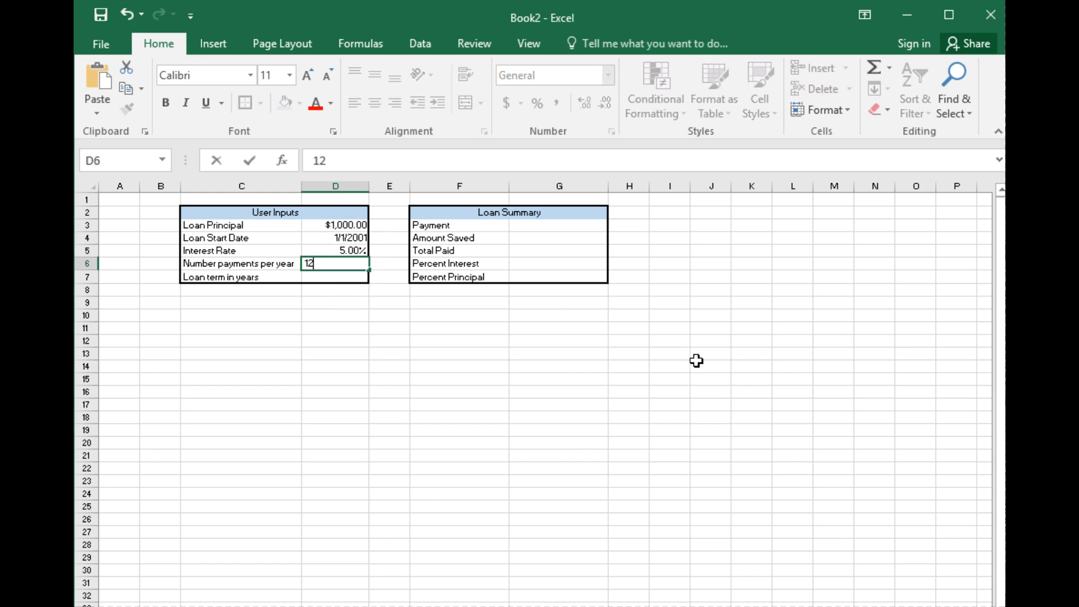
pyautogui.click(394, 316)
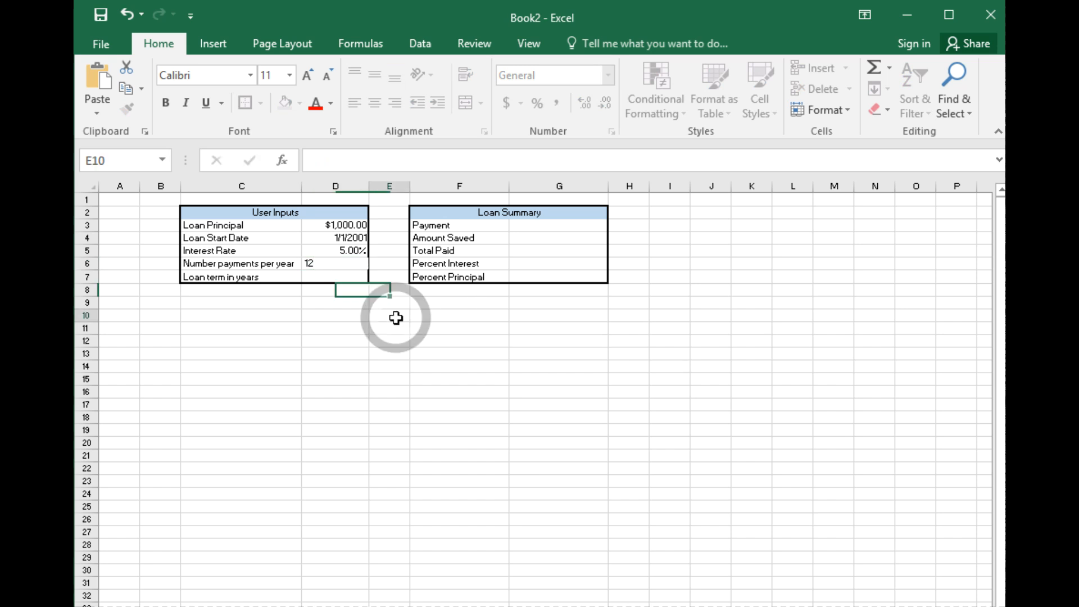
pyautogui.click(354, 274)
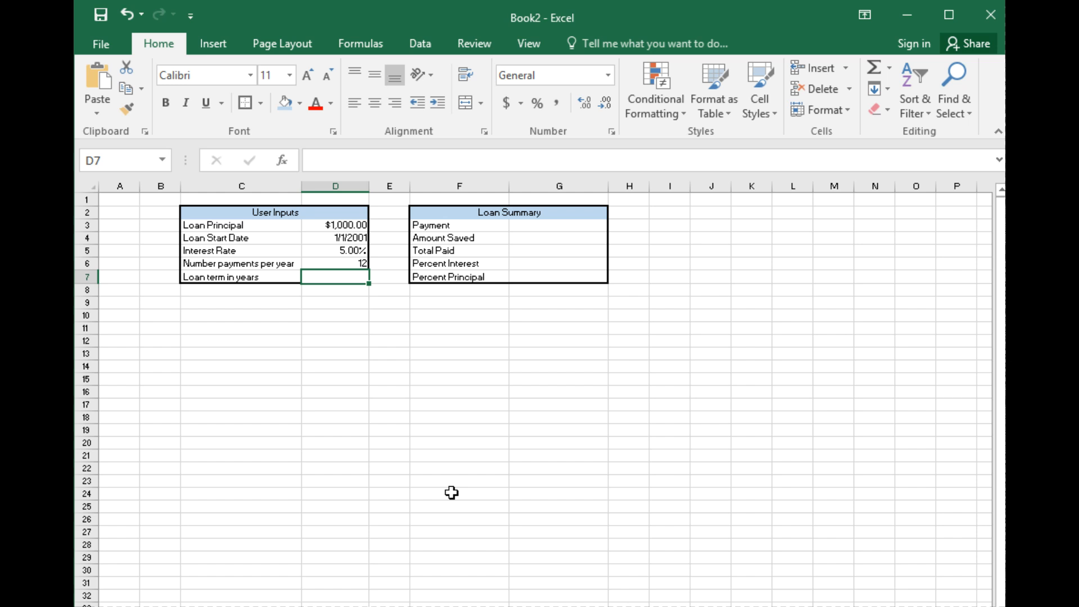
# Step: Enter 30 as the Loan term in years in cell D7
pyautogui.write('30')
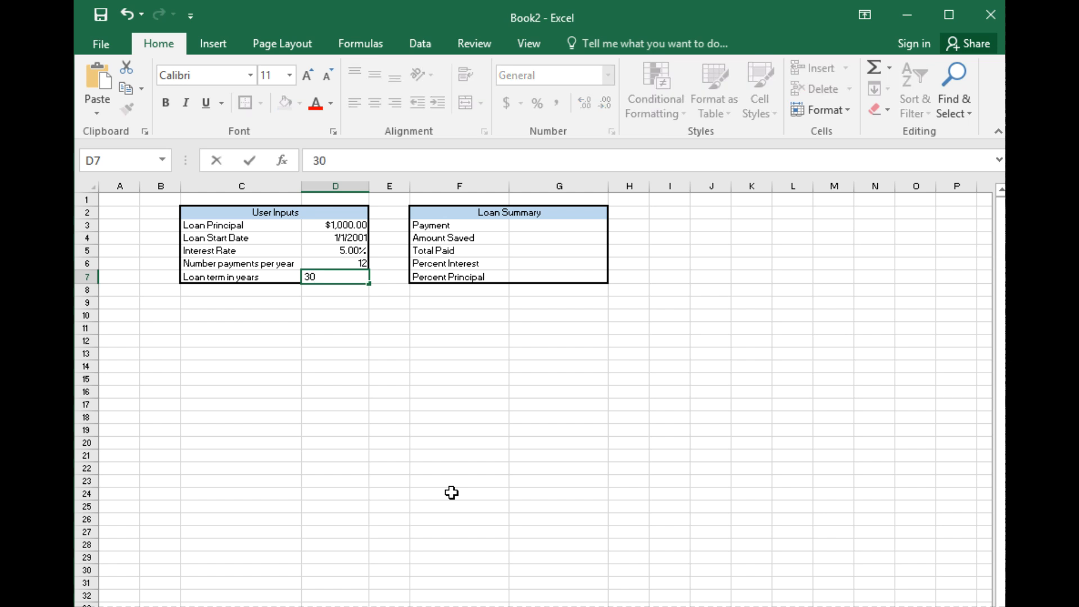
pyautogui.click(451, 493)
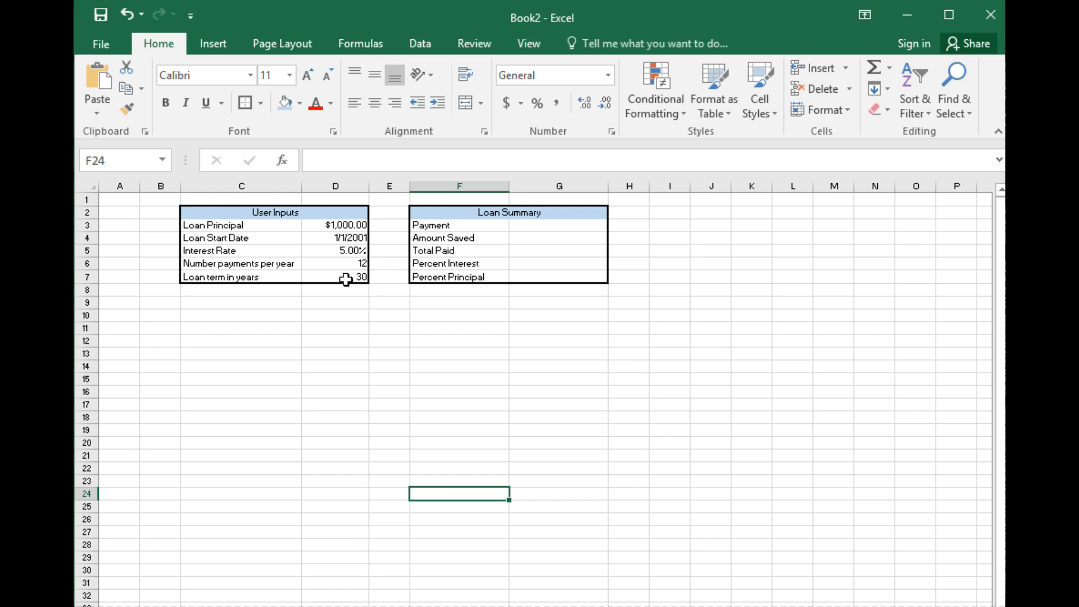
pyautogui.click(574, 225)
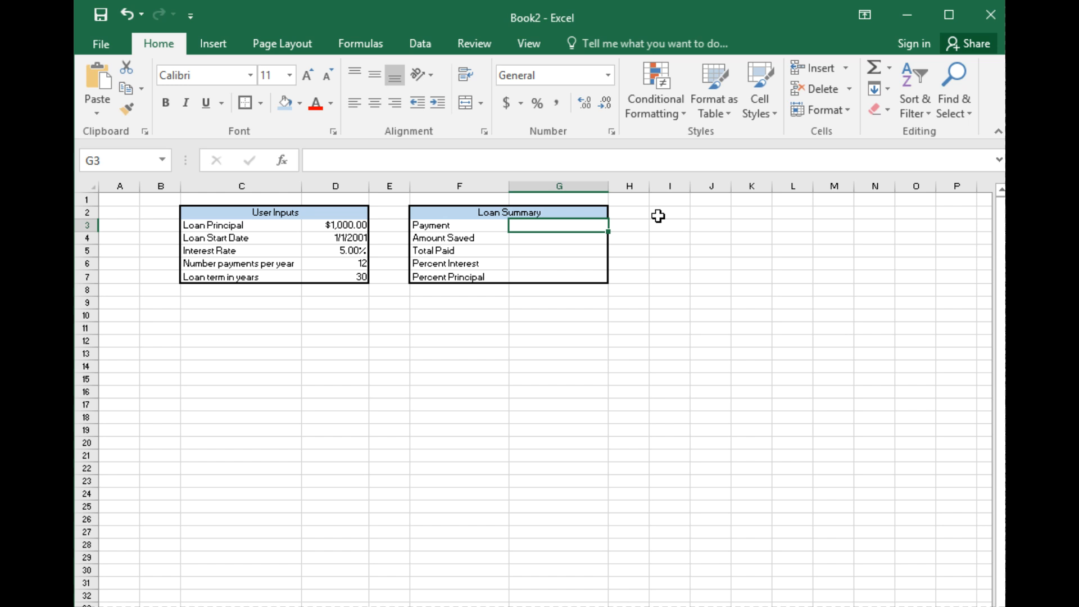
pyautogui.write('=')
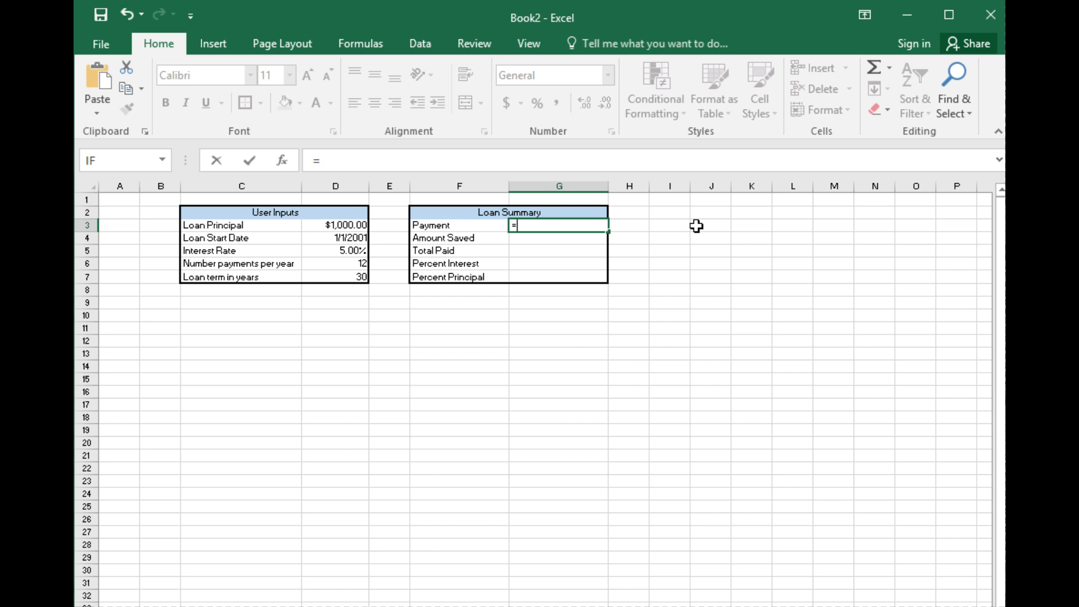
pyautogui.press('Escape')
pyautogui.click(626, 343)
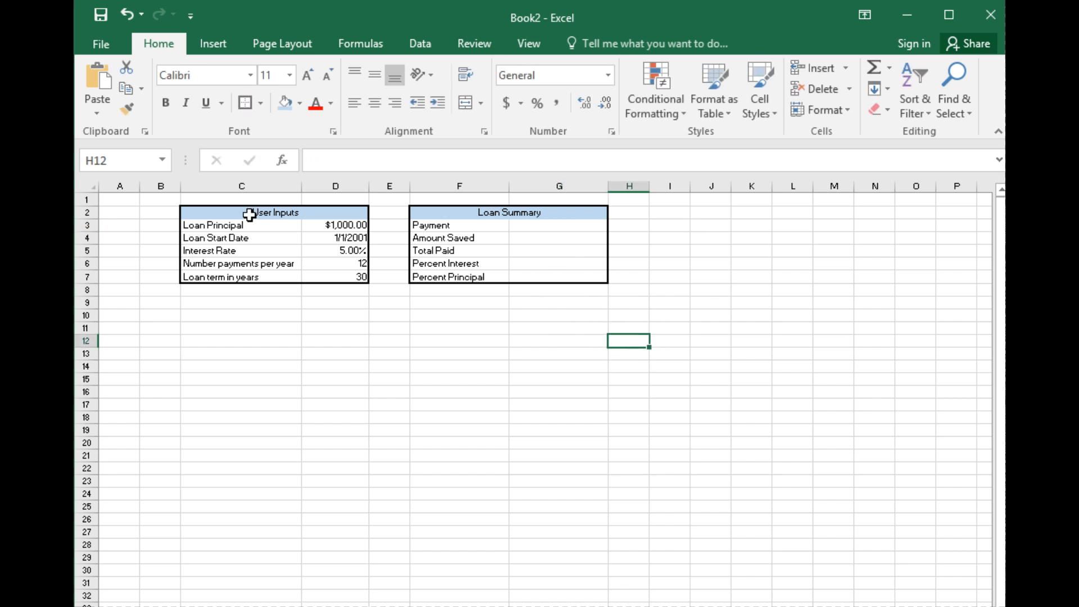
# Step: Review the principal, interest rate, payments per year and term inputs, and consult the PMT formula on the Test 2 Equation Sheet in the browser
pyautogui.click(347, 225)
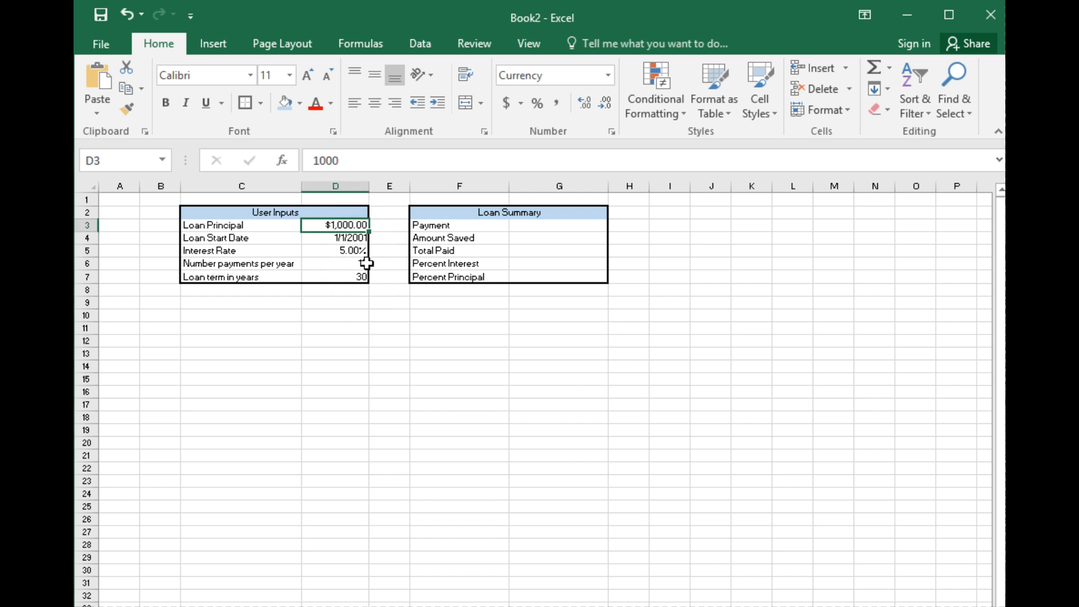
pyautogui.click(353, 249)
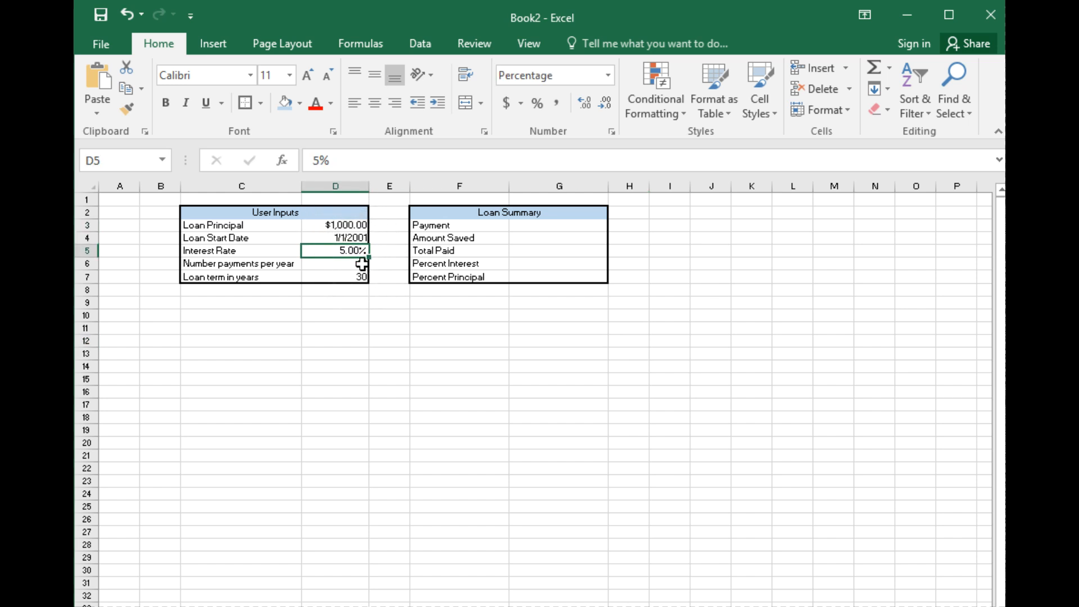
pyautogui.click(358, 263)
pyautogui.click(359, 276)
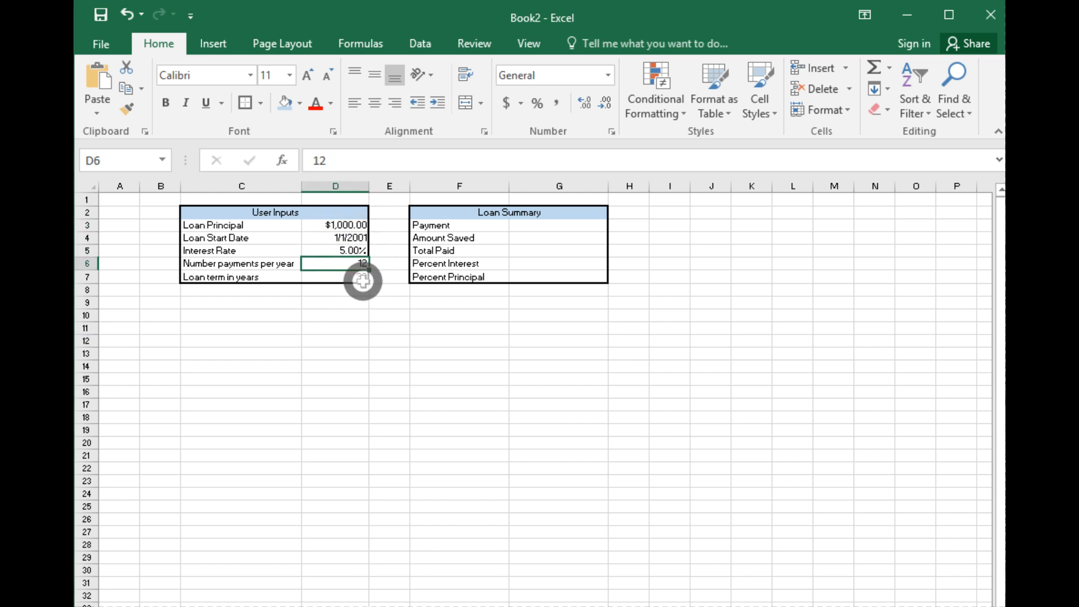
pyautogui.click(531, 227)
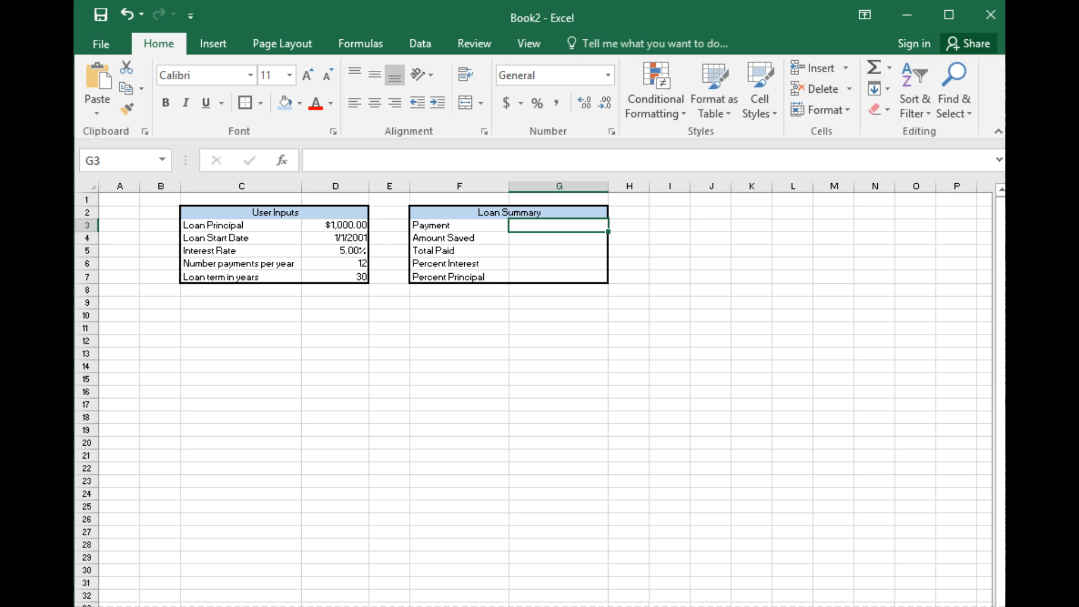
pyautogui.hotkey('alt', 'Tab')
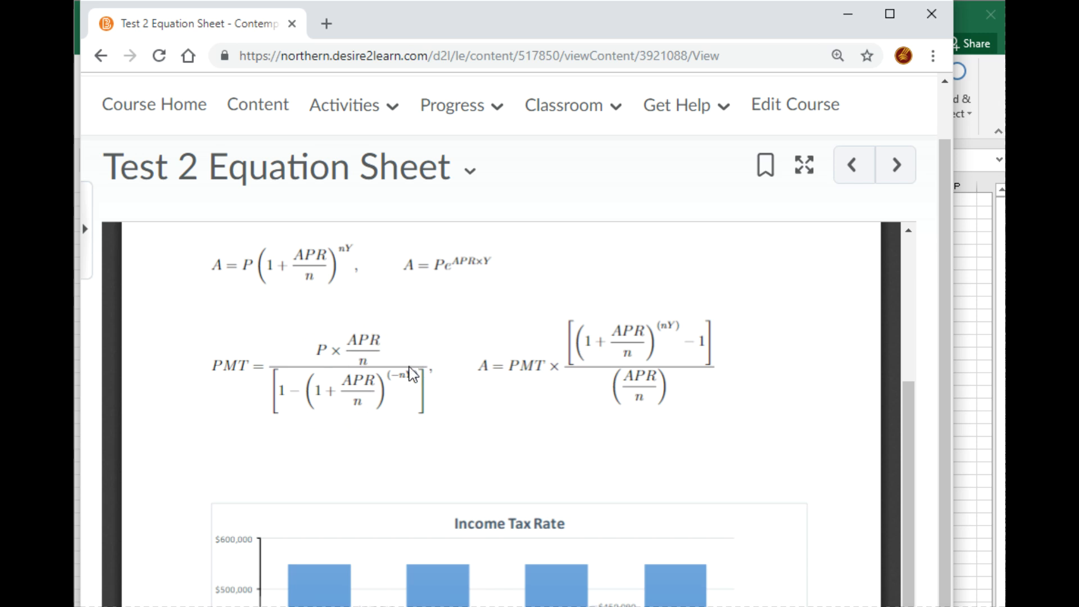
pyautogui.click(848, 15)
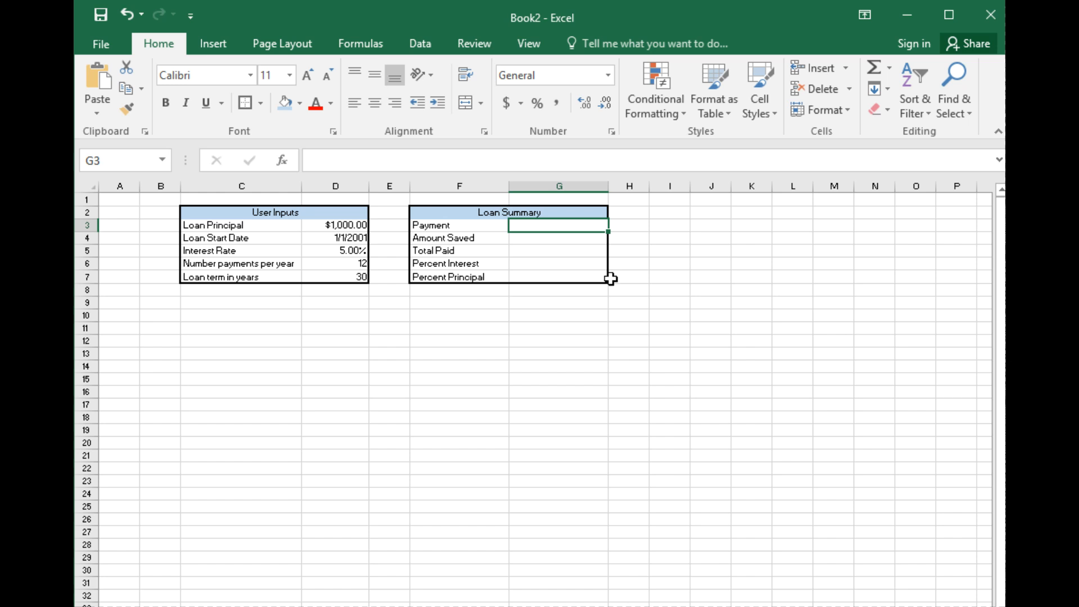
# Step: Begin the Payment formula in G3 with the principal times the rate per period, =D3*(D5/D6)
pyautogui.click(533, 226)
pyautogui.write('=')
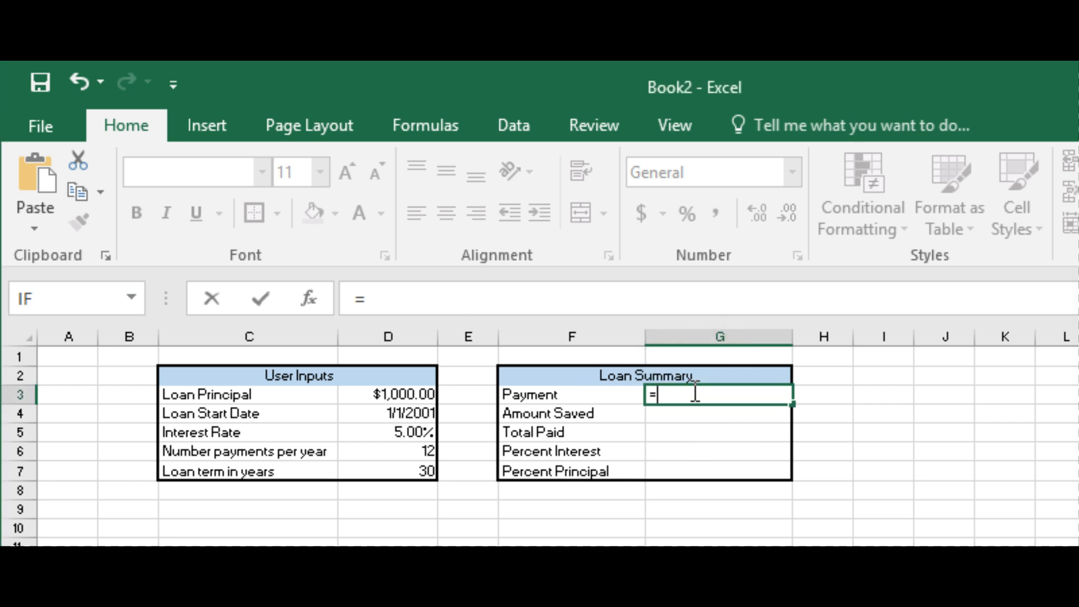
pyautogui.click(380, 395)
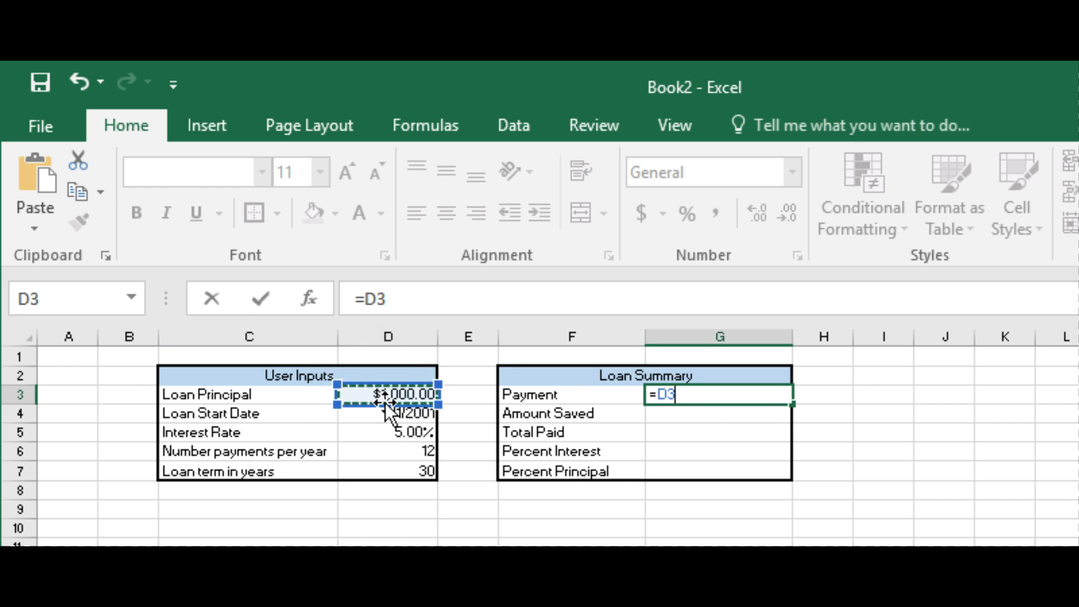
pyautogui.write('*')
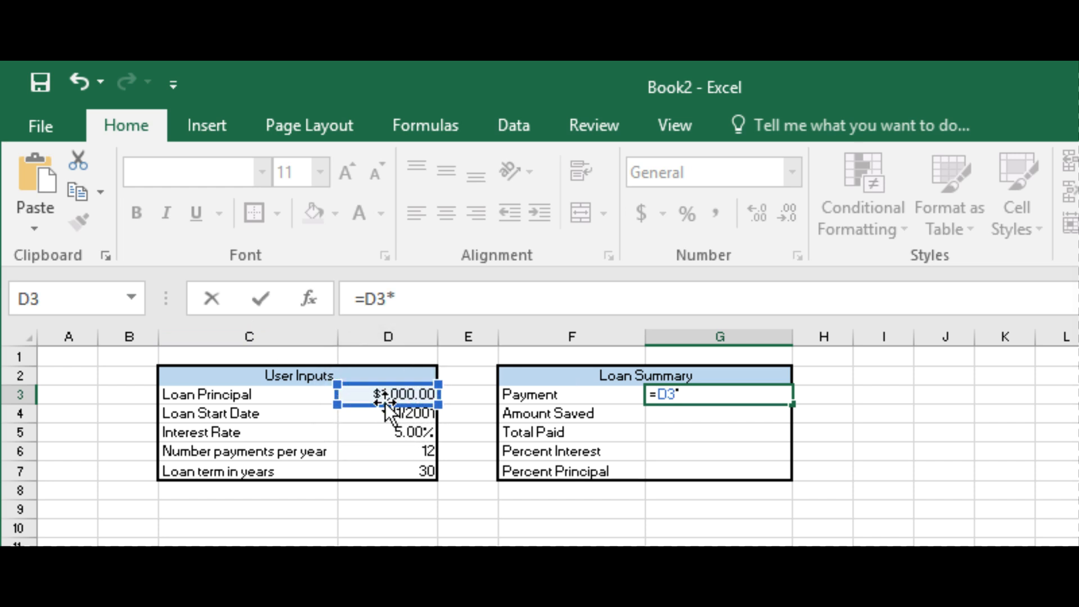
pyautogui.write('(')
pyautogui.click(416, 434)
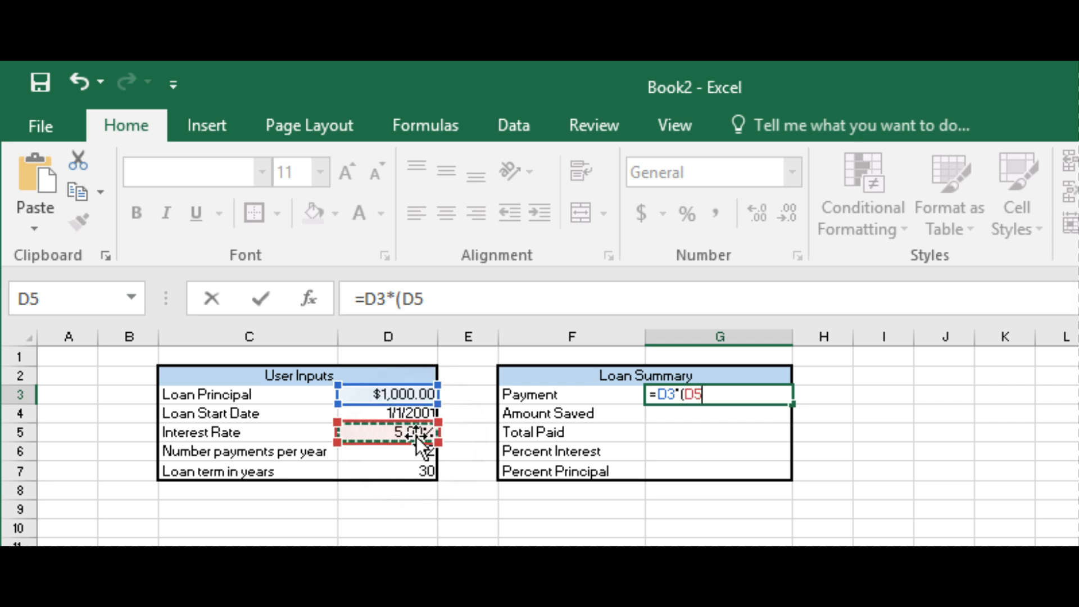
pyautogui.click(458, 306)
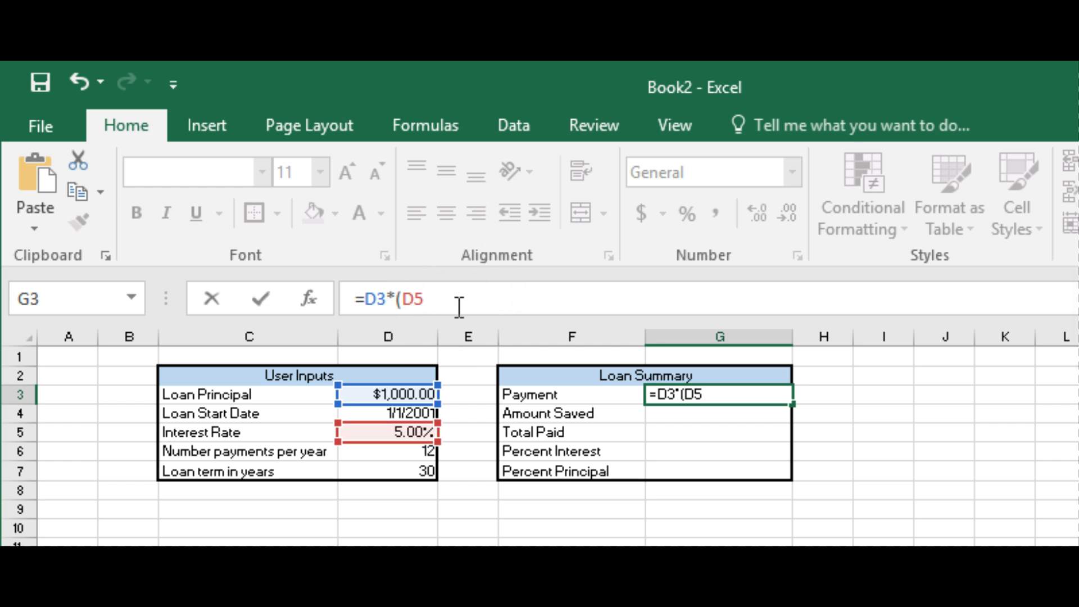
pyautogui.write('/')
pyautogui.click(411, 451)
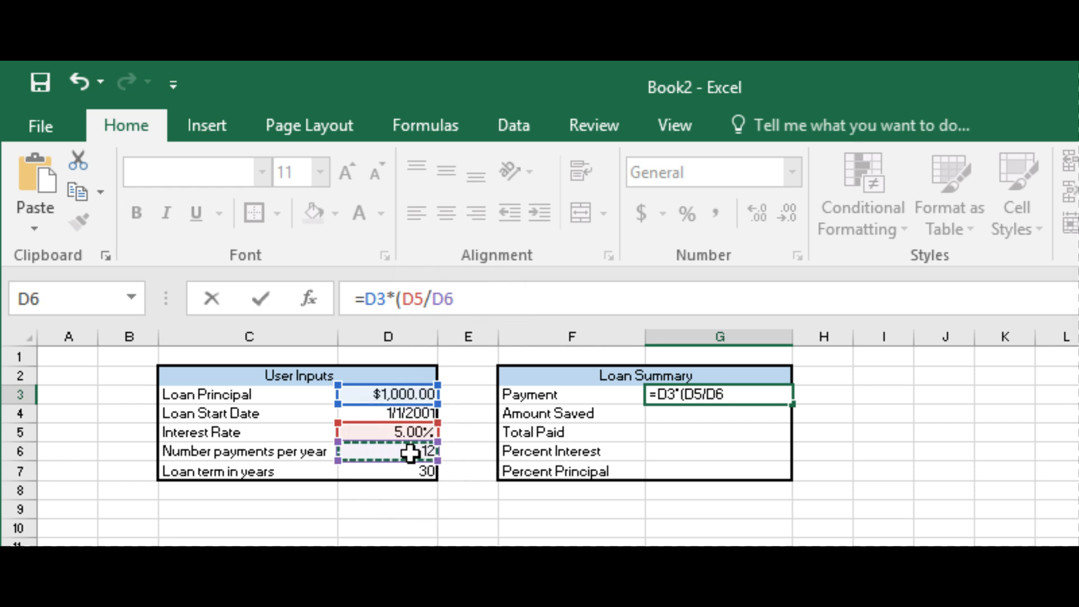
pyautogui.write(')')
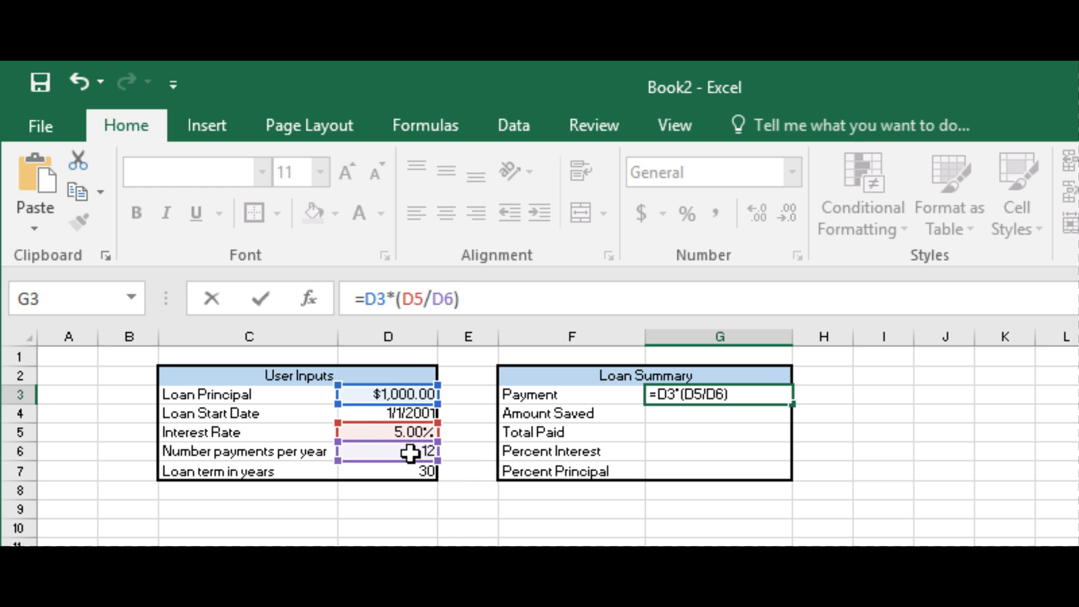
pyautogui.write('/(')
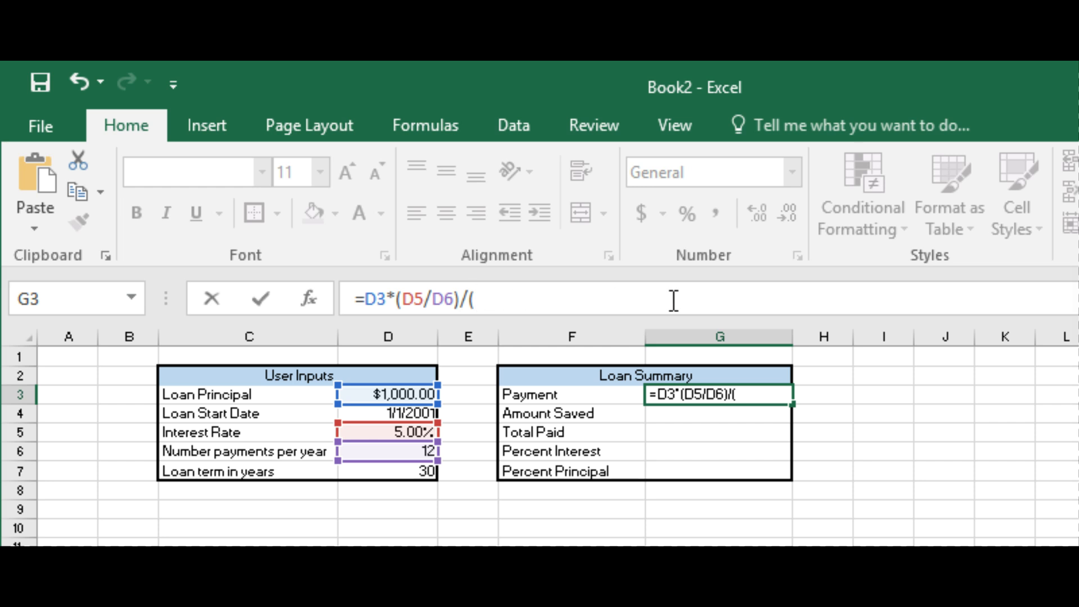
# Step: Extend the G3 formula with the start of the denominator, /(1-(1+D5/D6)
pyautogui.write('1-(1+')
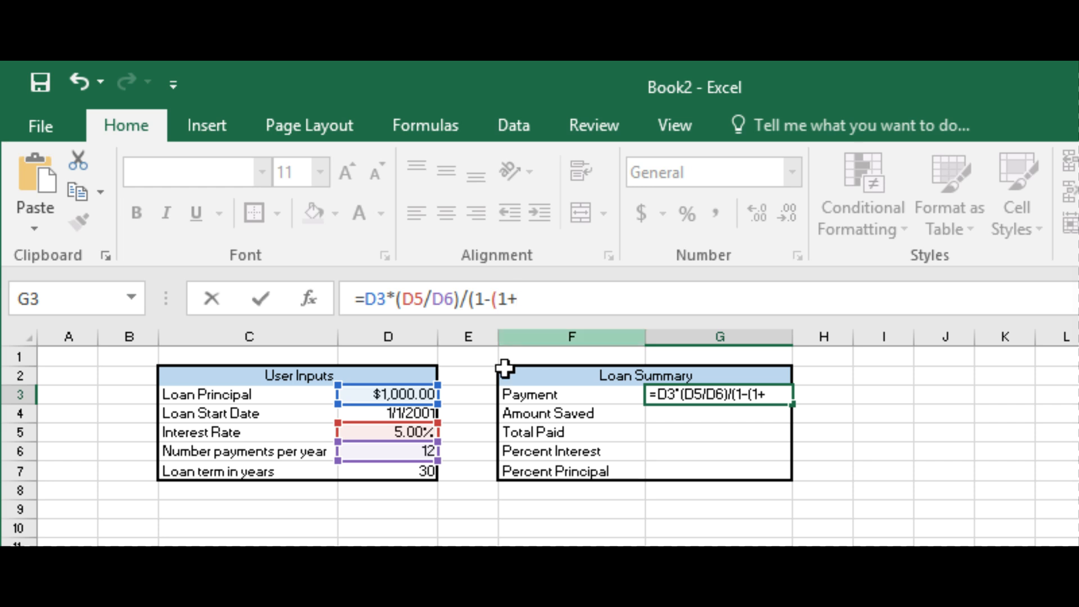
pyautogui.click(421, 432)
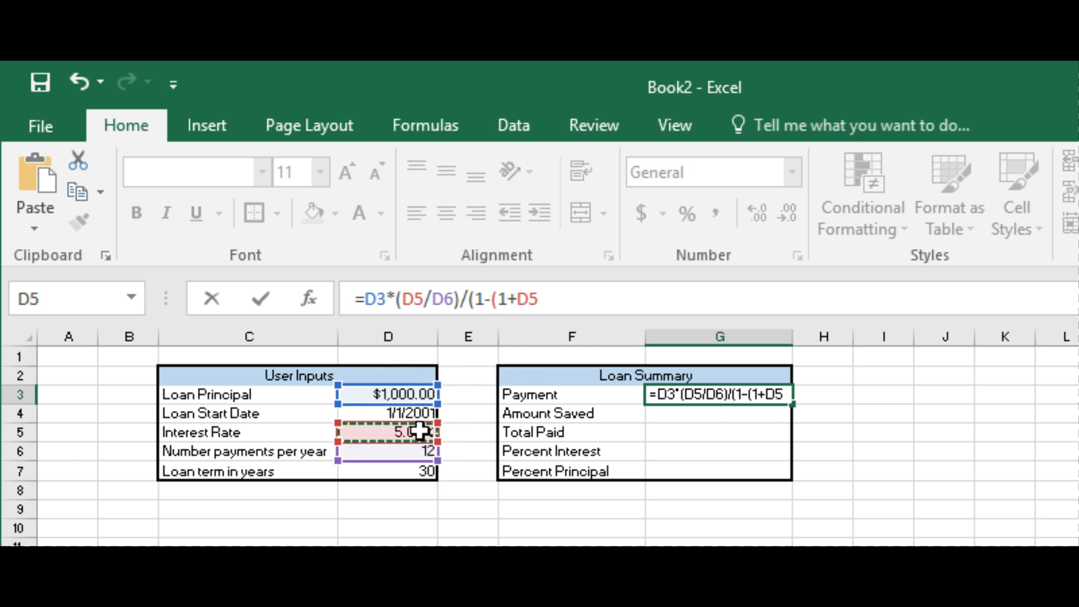
pyautogui.write('/')
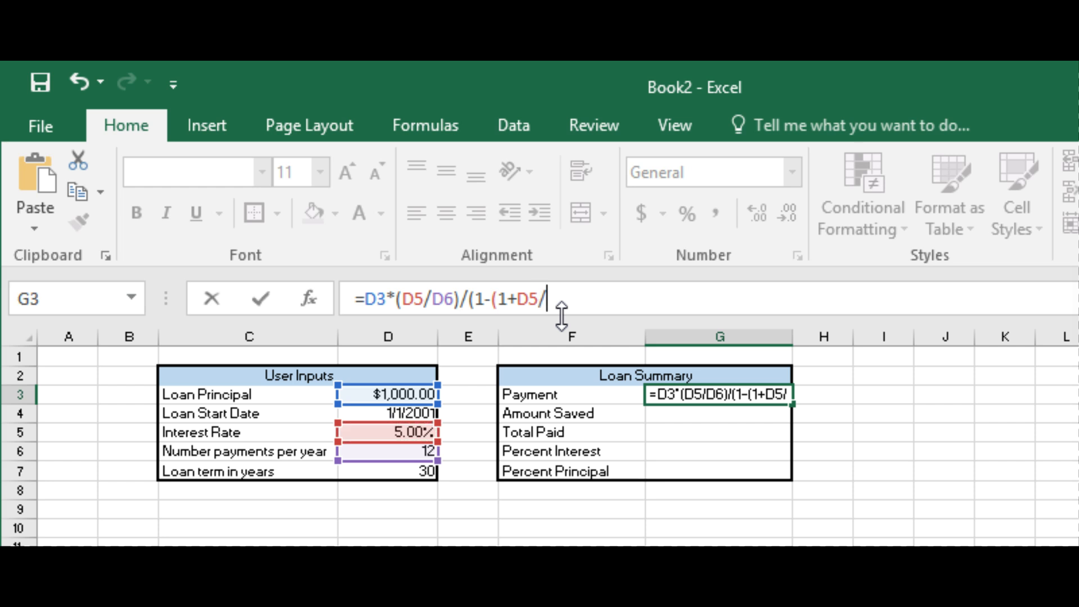
pyautogui.click(423, 451)
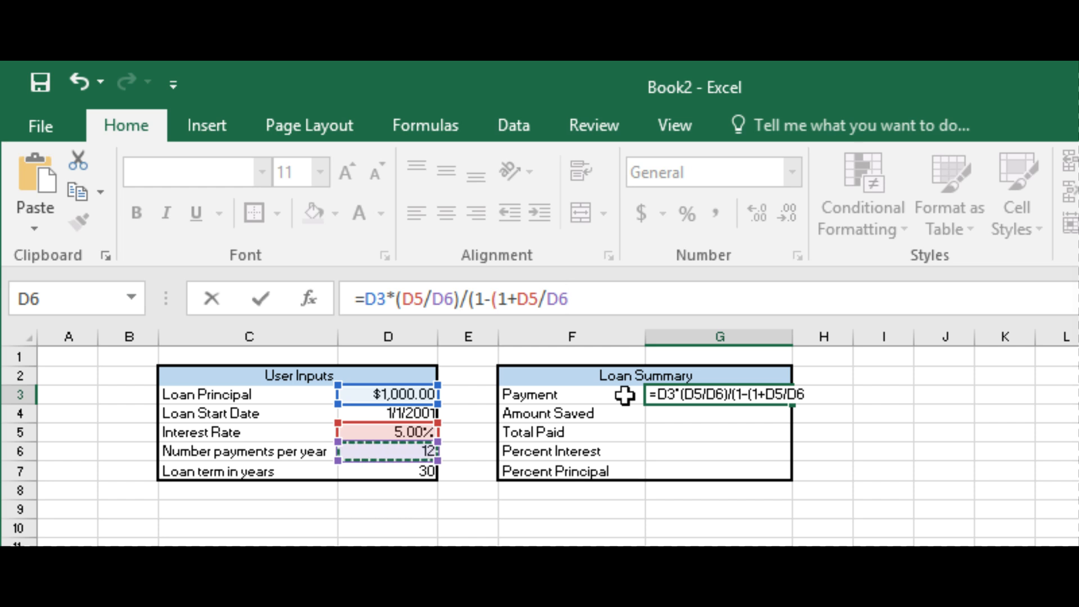
pyautogui.write(')')
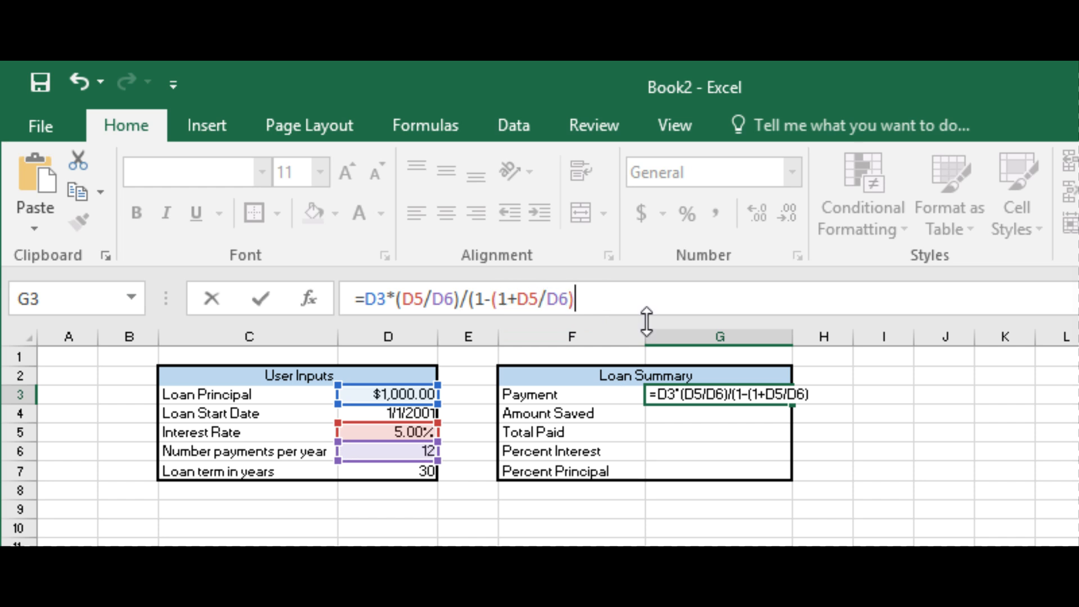
pyautogui.write('^(-')
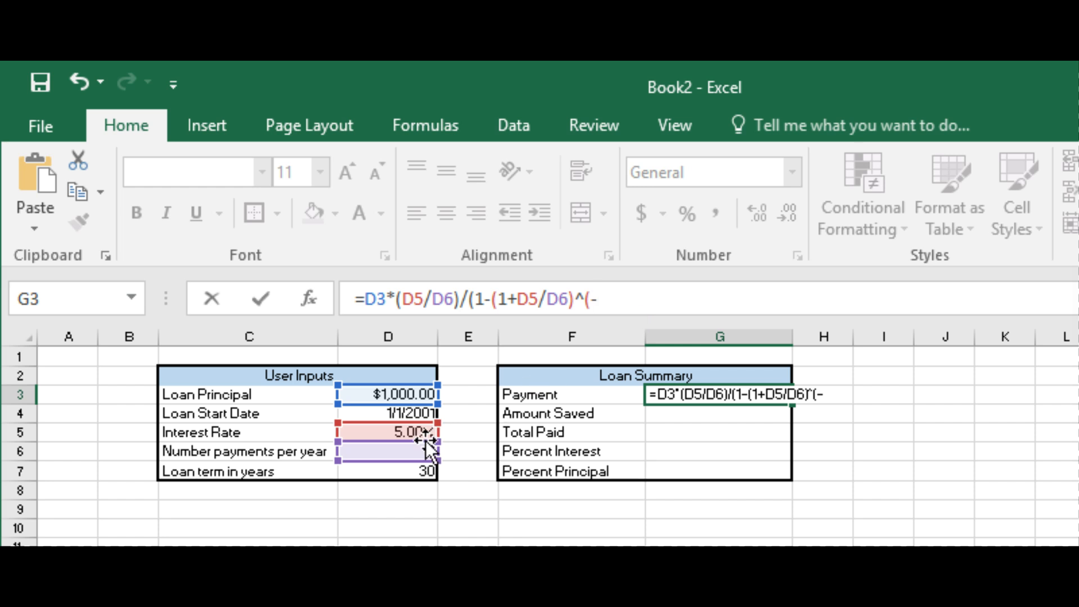
# Step: Complete the G3 formula with the negative exponent and closing parenthesis, ^(-D6*D7)), and commit it
pyautogui.click(413, 451)
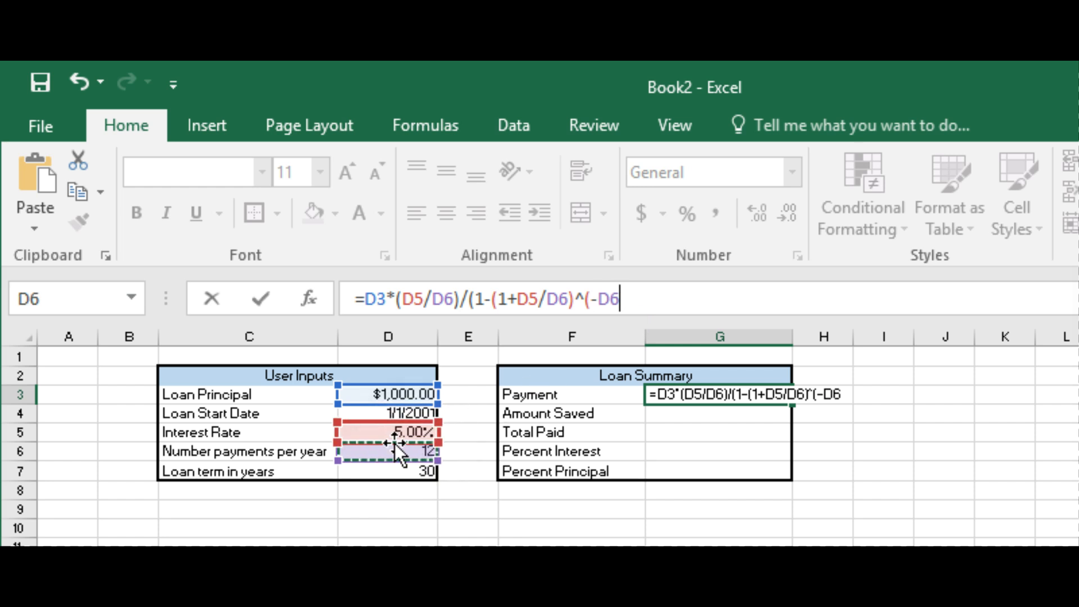
pyautogui.write('*')
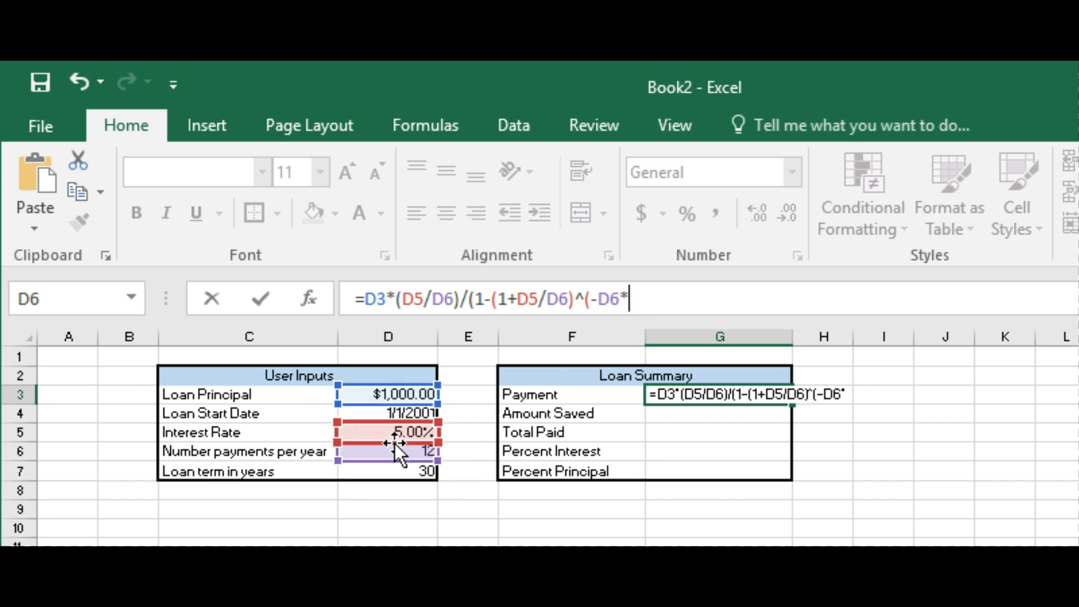
pyautogui.click(409, 472)
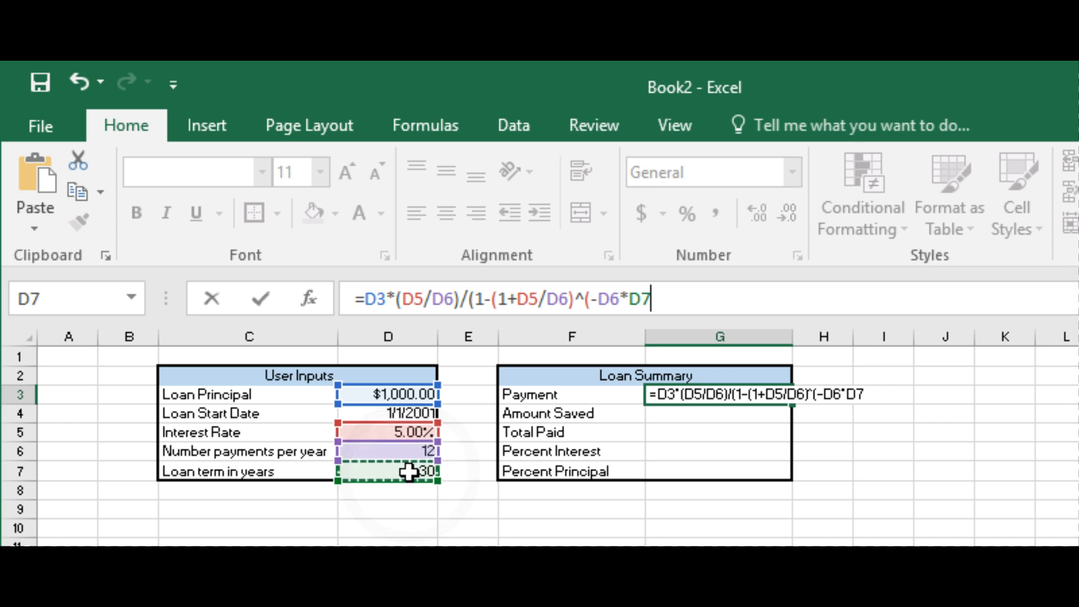
pyautogui.write(')')
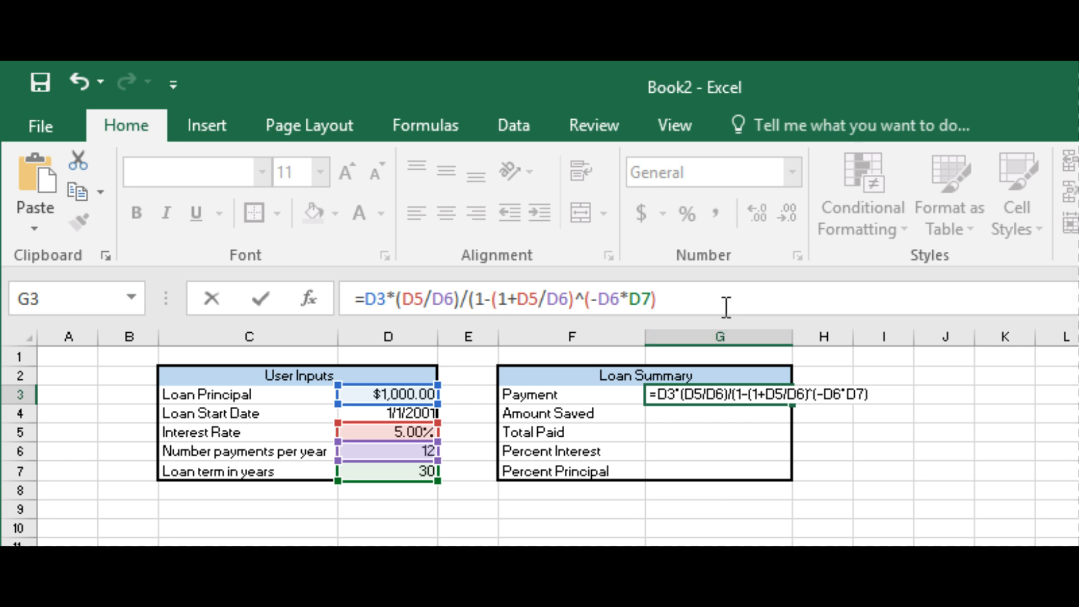
pyautogui.write(')')
pyautogui.press('Return')
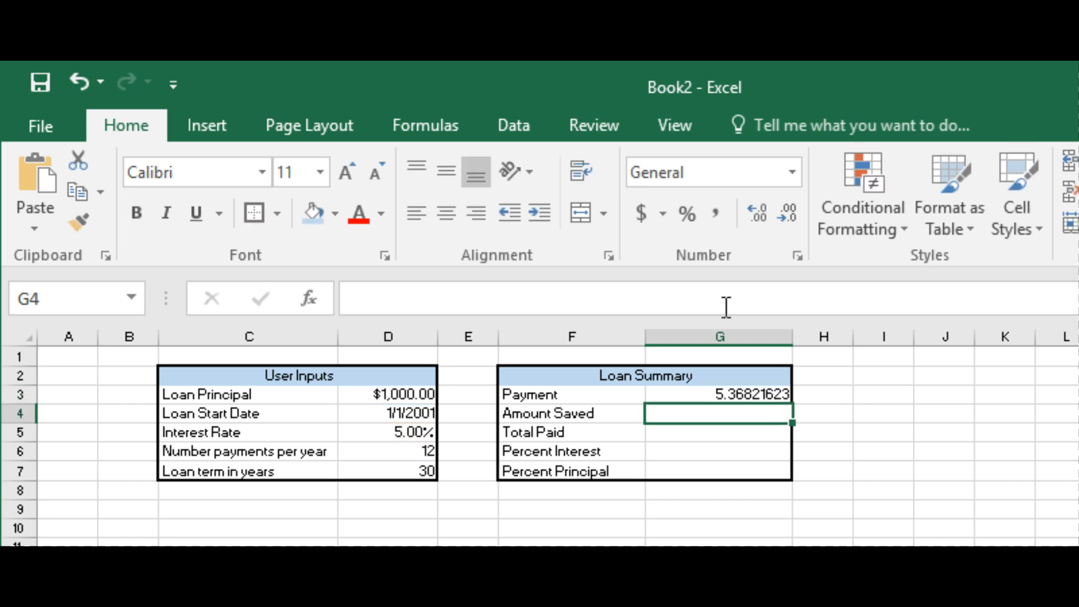
# Step: Format the Payment value in G3 as Currency with two decimal places and the $ symbol
pyautogui.click(760, 394)
pyautogui.rightClick(759, 394)
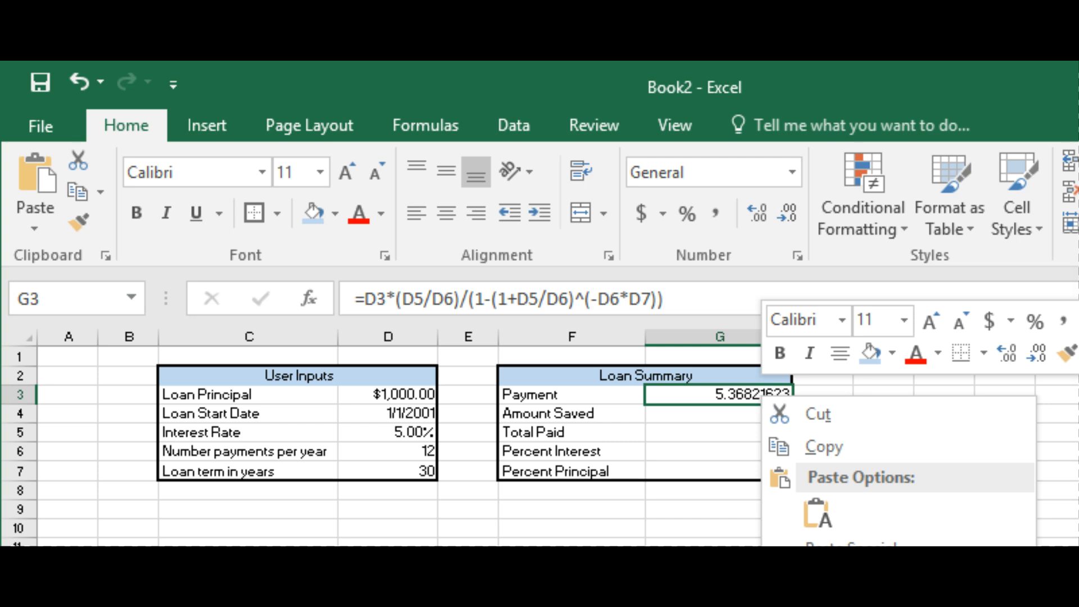
pyautogui.moveTo(1076, 539); pyautogui.dragTo(922, 605)
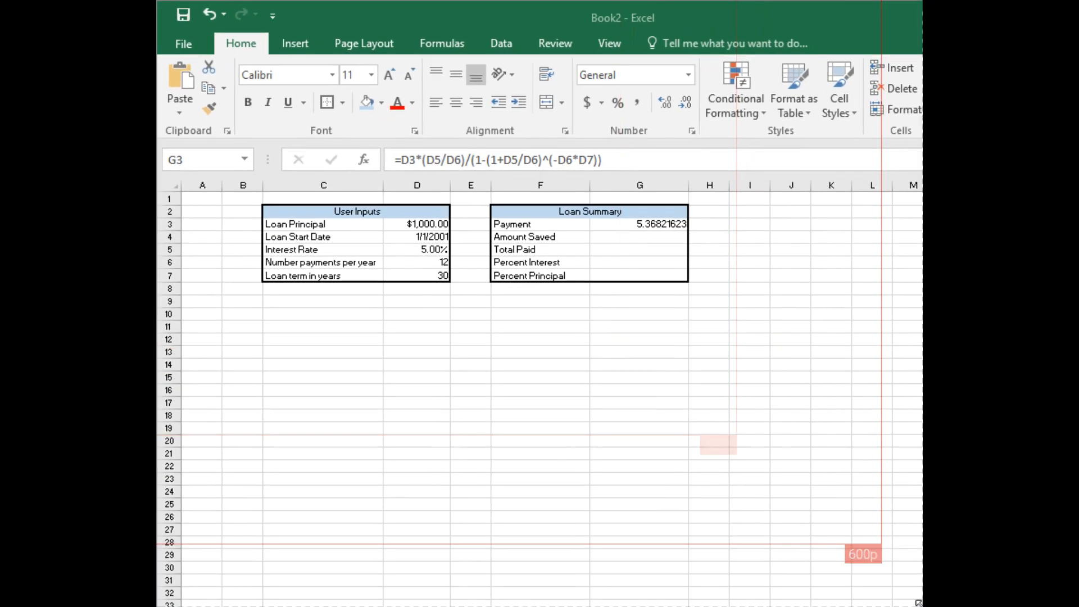
pyautogui.click(667, 223)
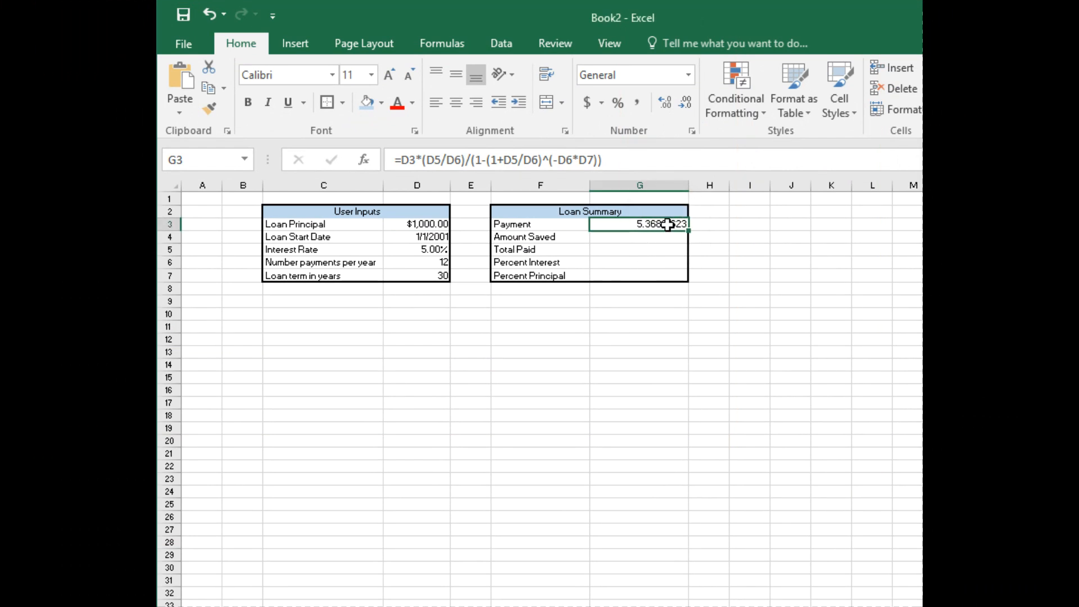
pyautogui.rightClick(667, 223)
pyautogui.click(760, 532)
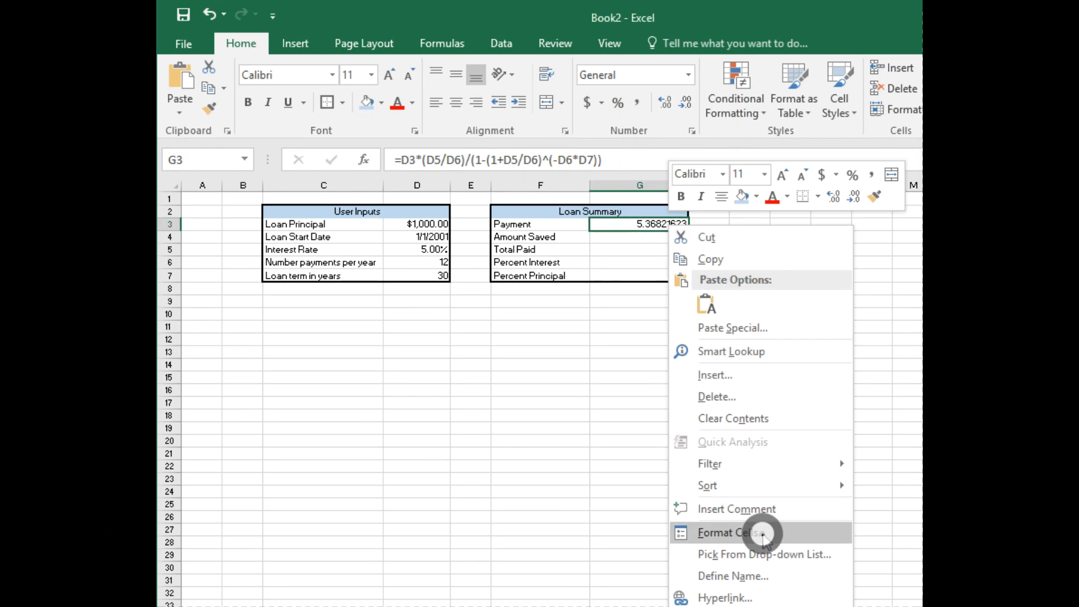
pyautogui.click(569, 419)
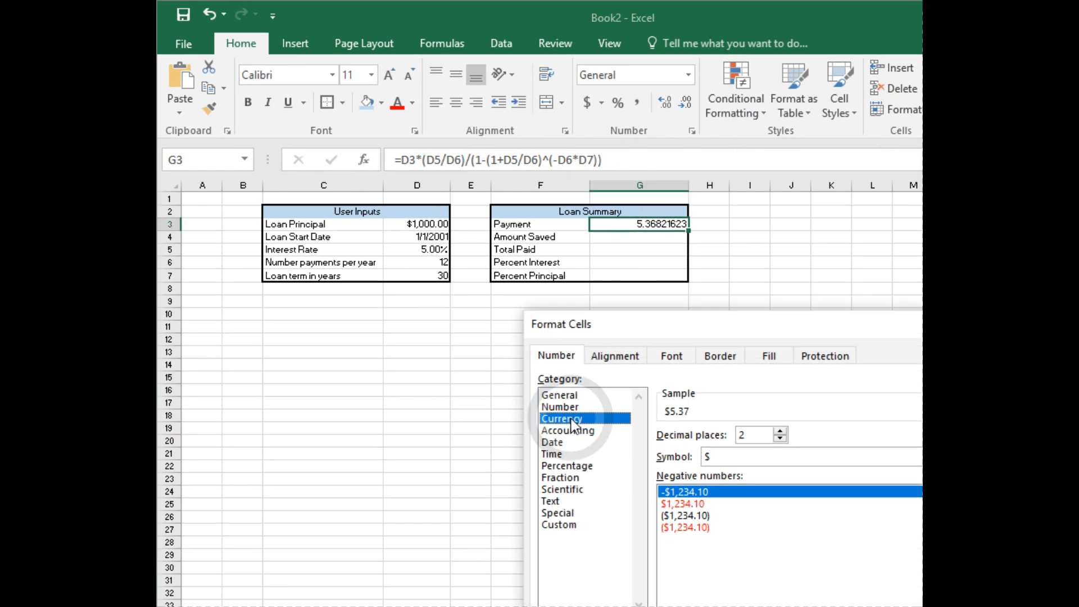
pyautogui.moveTo(738, 319); pyautogui.dragTo(697, 268)
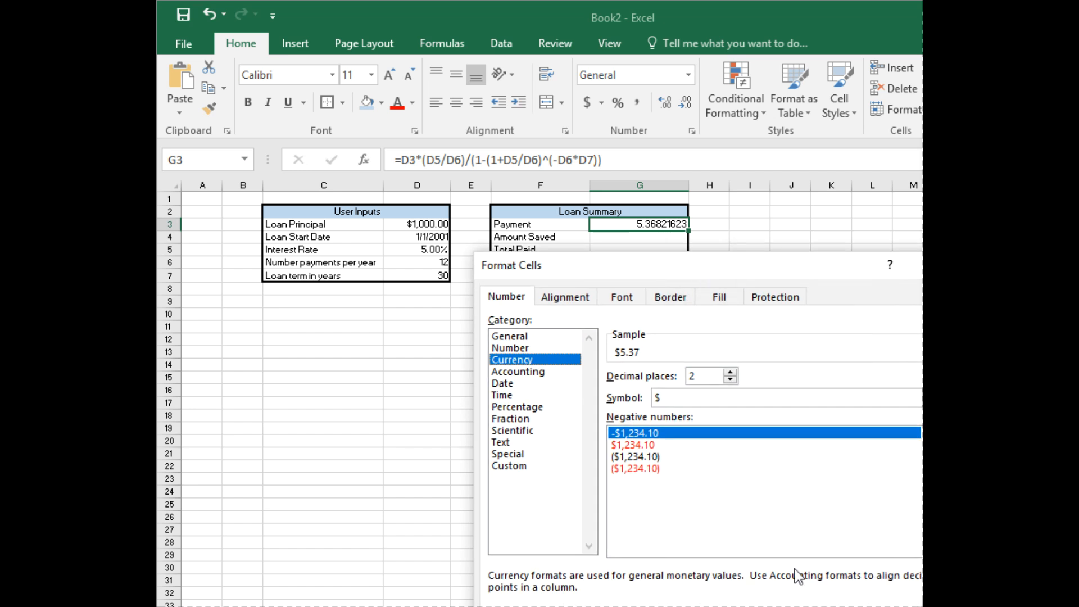
pyautogui.press('Return')
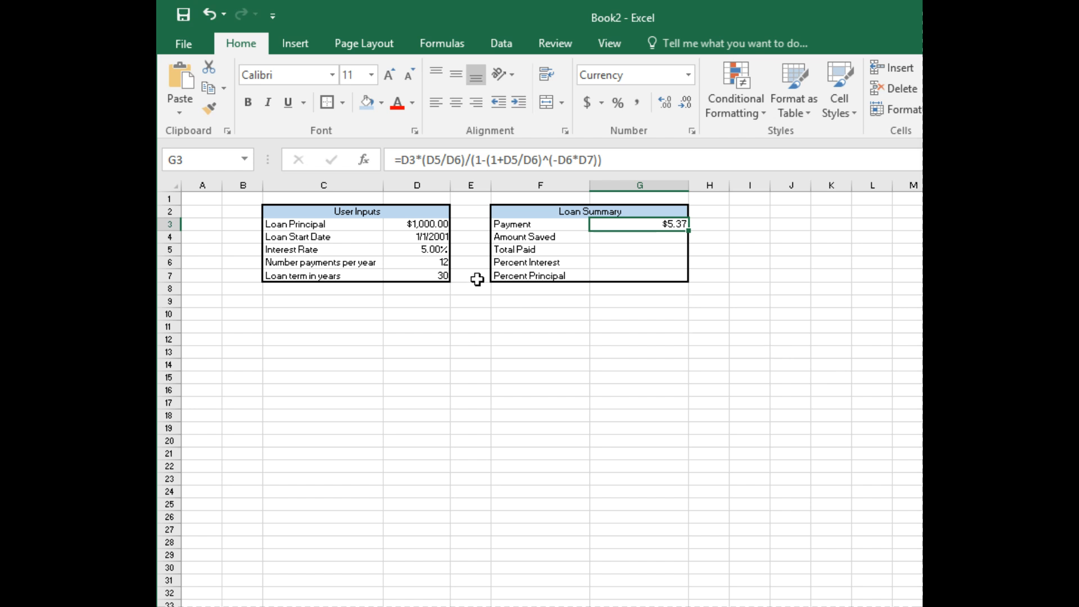
# Step: Change the Loan Principal in D3 to 180000
pyautogui.click(421, 224)
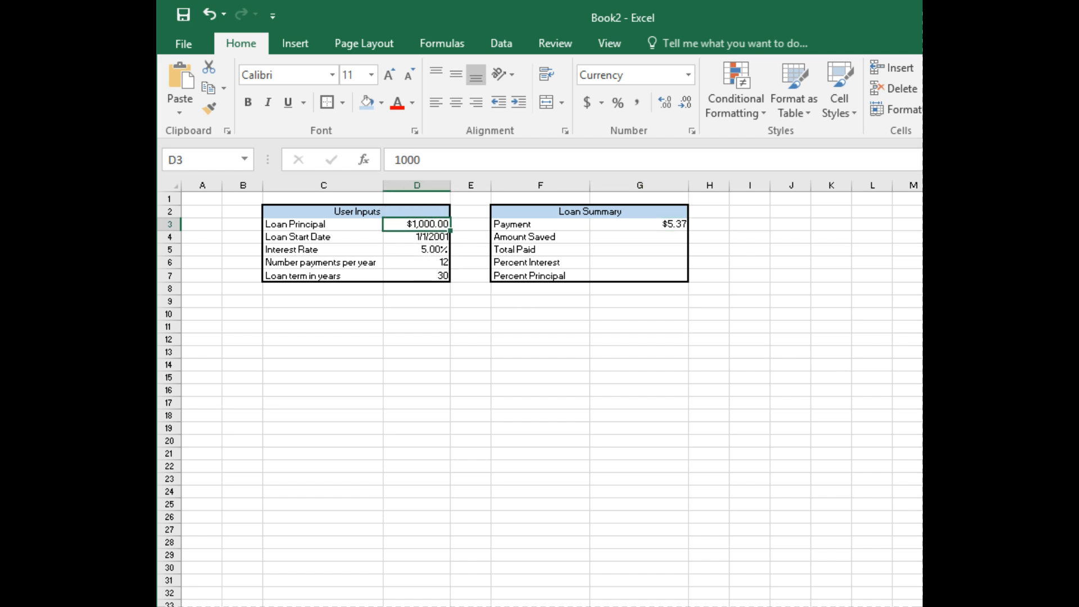
pyautogui.write('18')
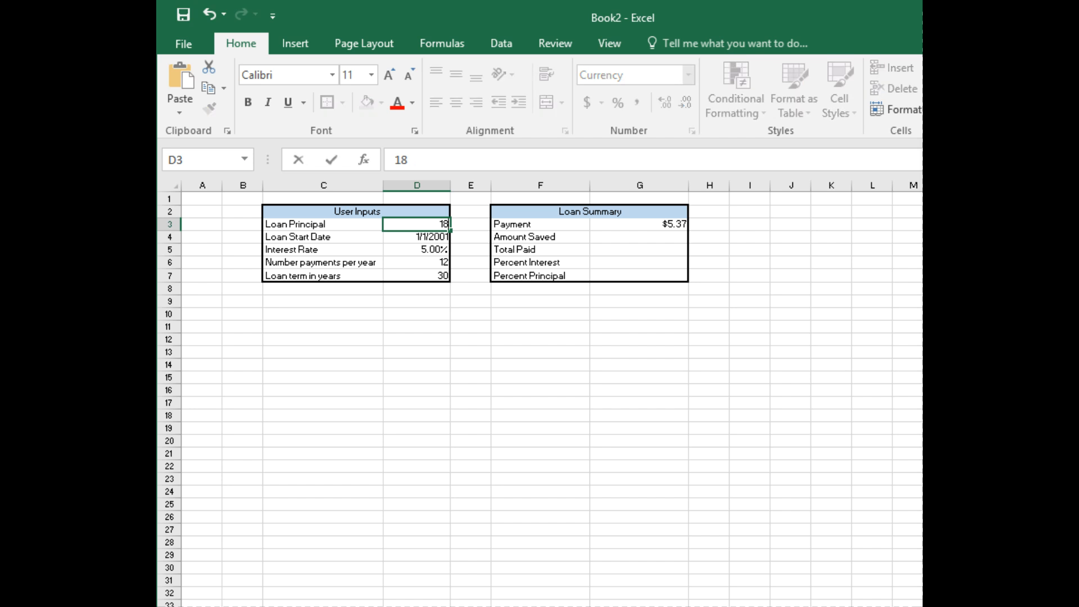
pyautogui.write('0000')
pyautogui.press('Return')
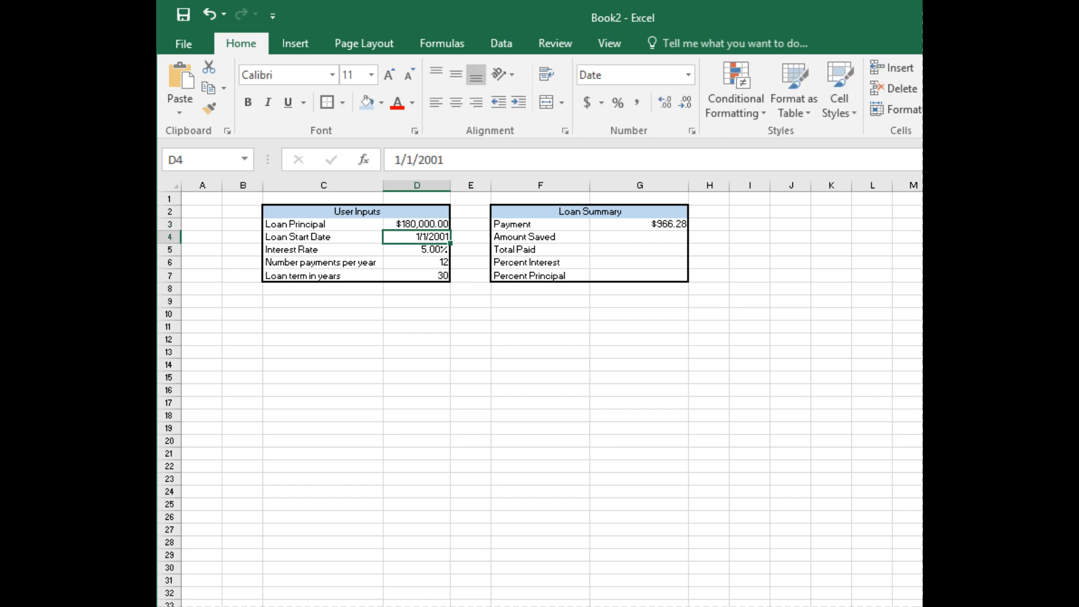